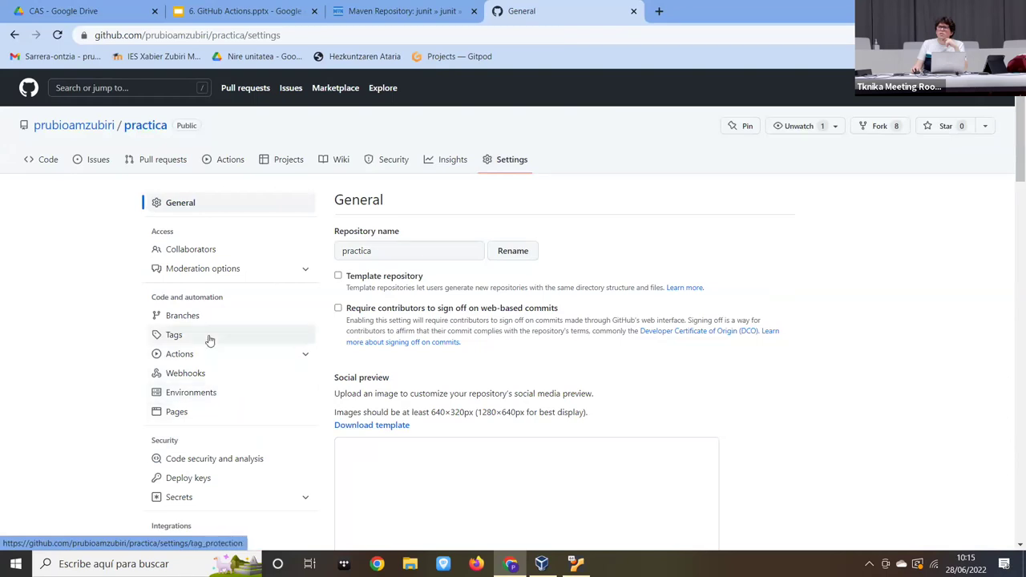
- Open the repository's general Actions settings and review the Actions permissions, log retention, fork pull request approval and workflow permission options
click(169, 357)
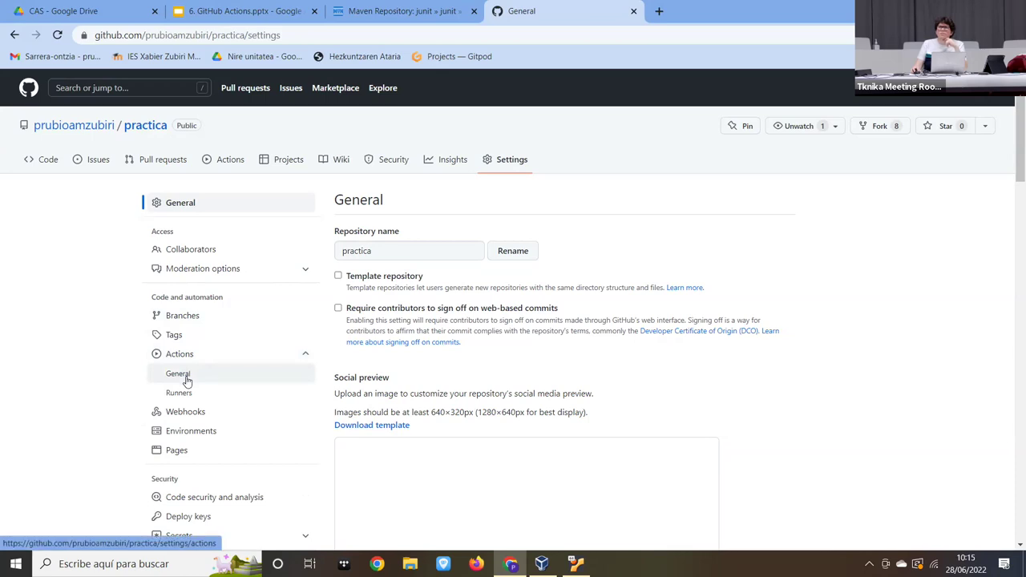
click(186, 381)
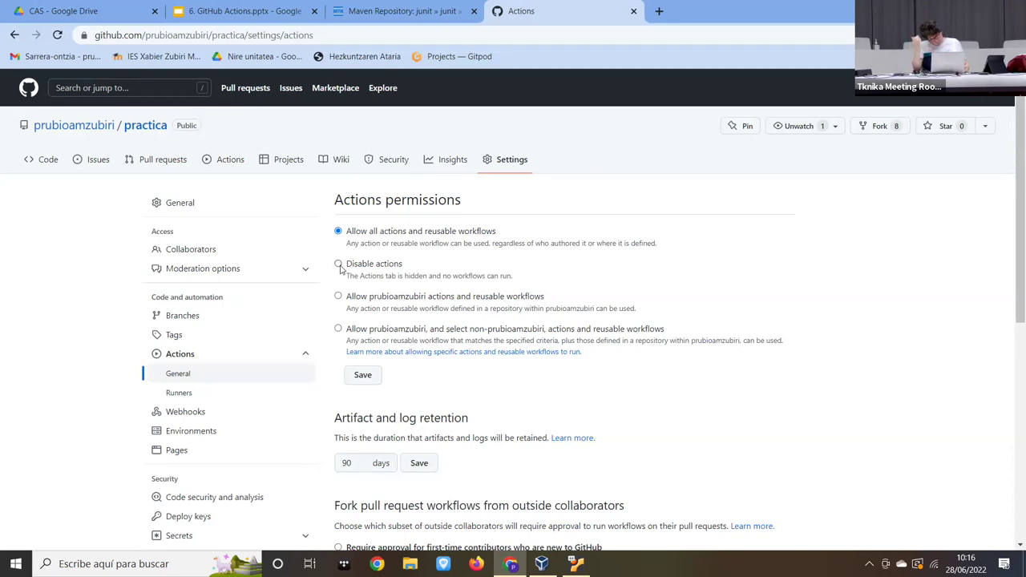
scroll(625, 325, down, 2)
scroll(713, 304, down, 2)
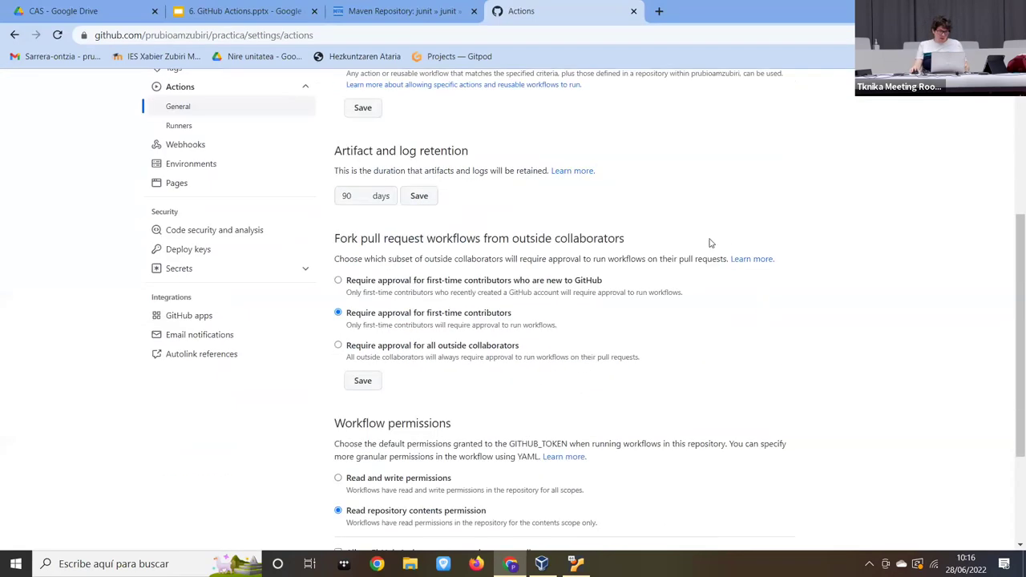
scroll(507, 274, down, 1)
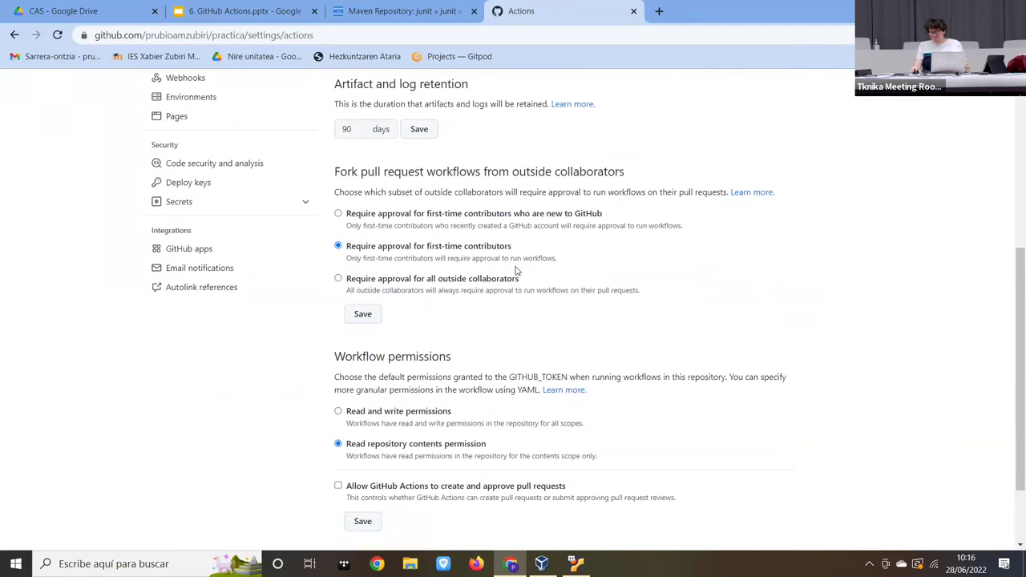
scroll(535, 266, down, 2)
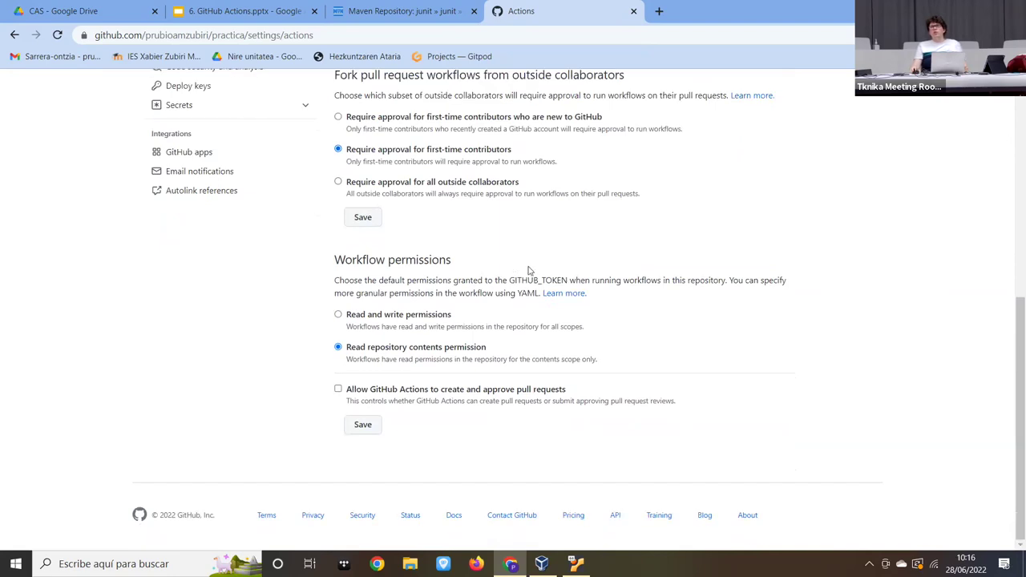
scroll(468, 365, up, 2)
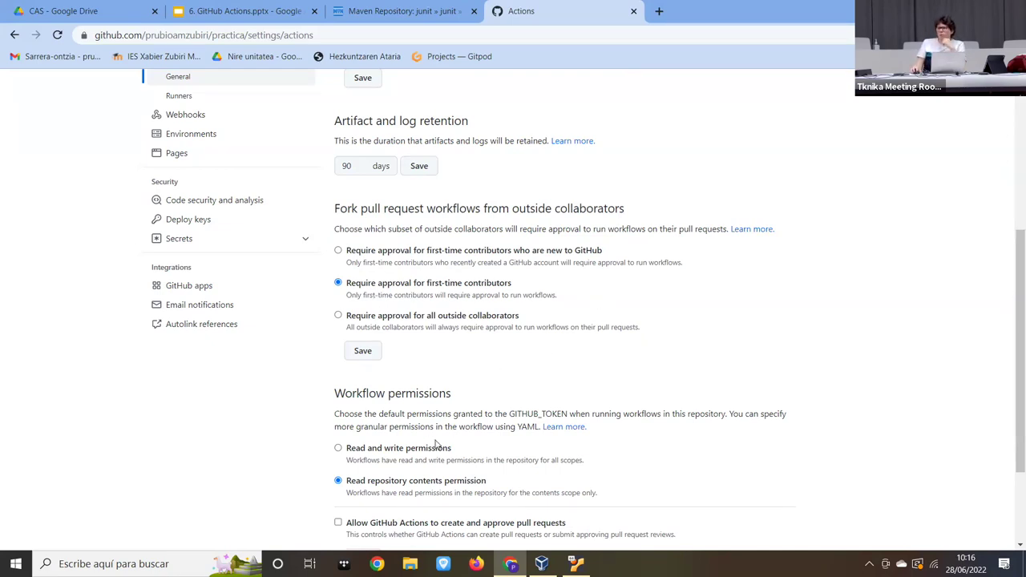
scroll(449, 460, down, 1)
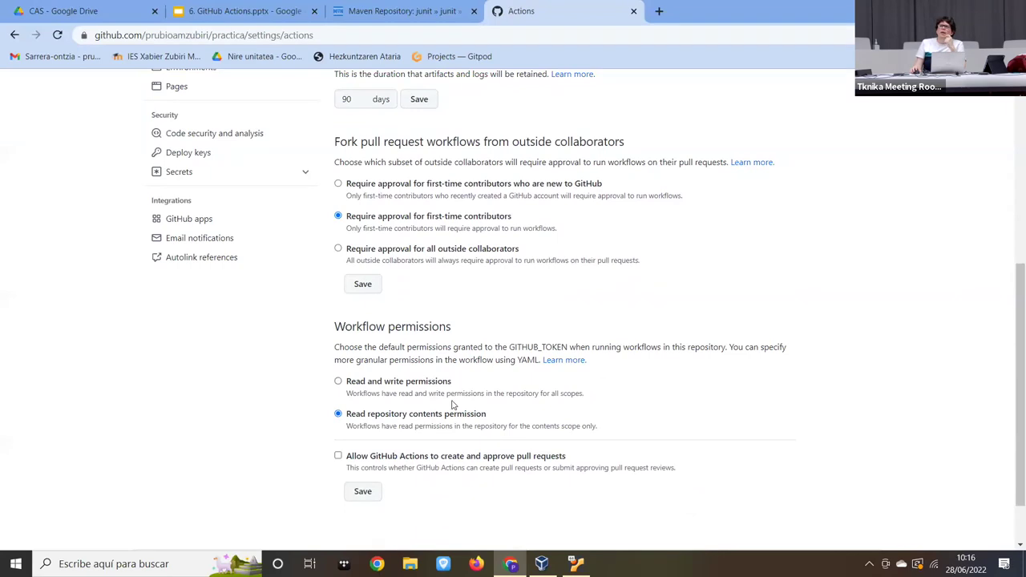
scroll(461, 283, up, 5)
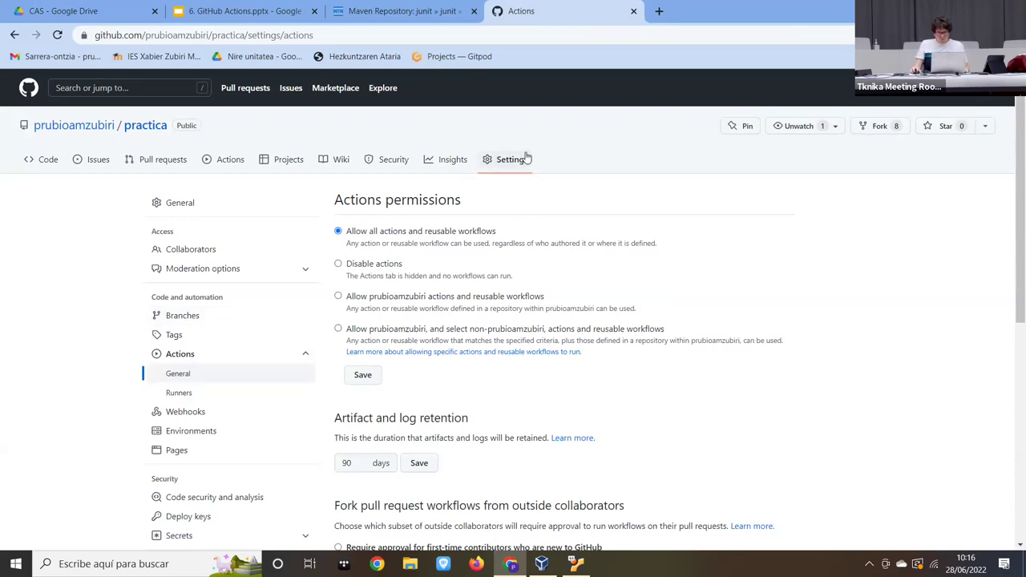
- Start a new branch protection rule in the repository's Branches settings with the branch name pattern master
click(453, 164)
click(517, 165)
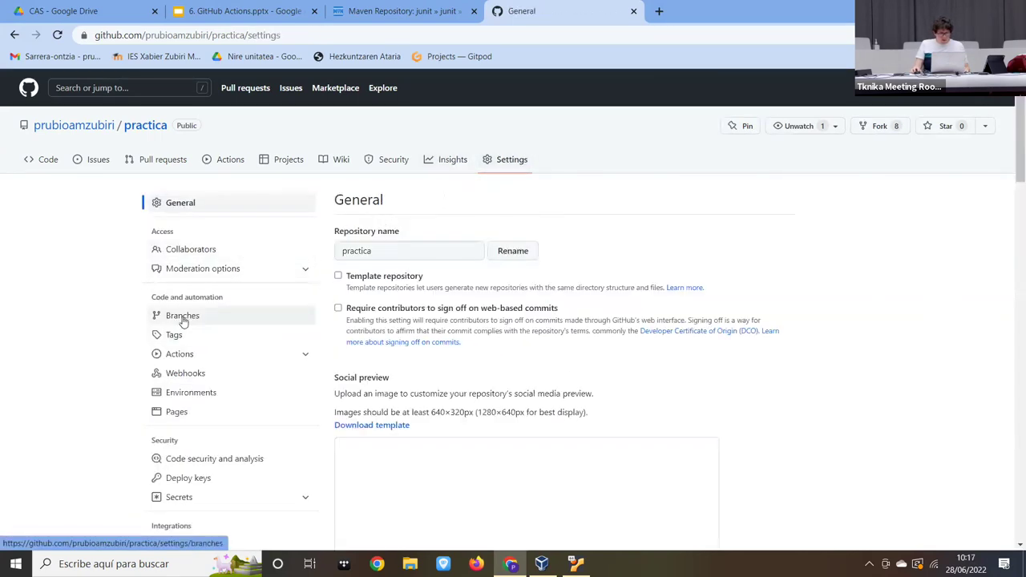
click(183, 317)
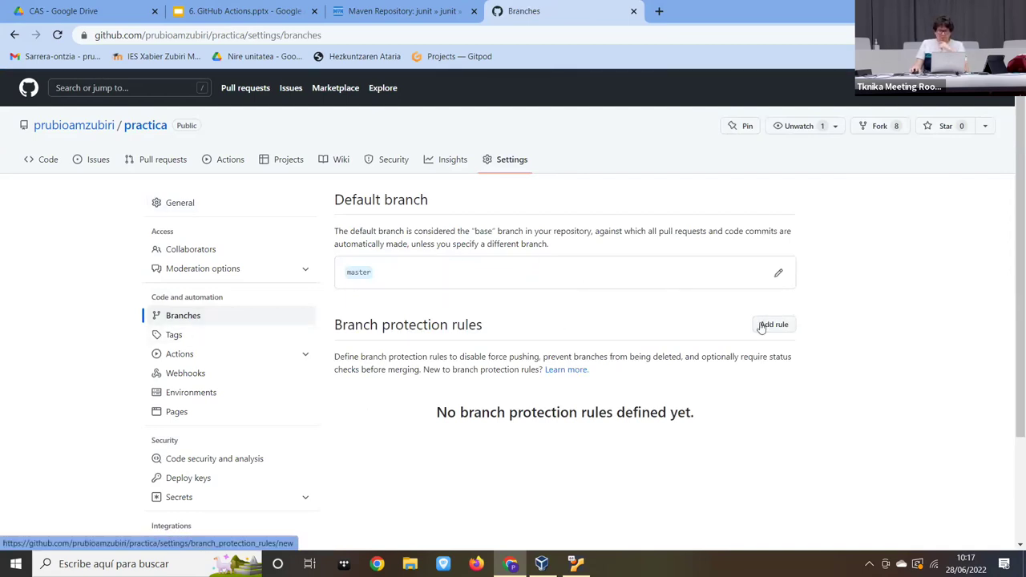
click(766, 325)
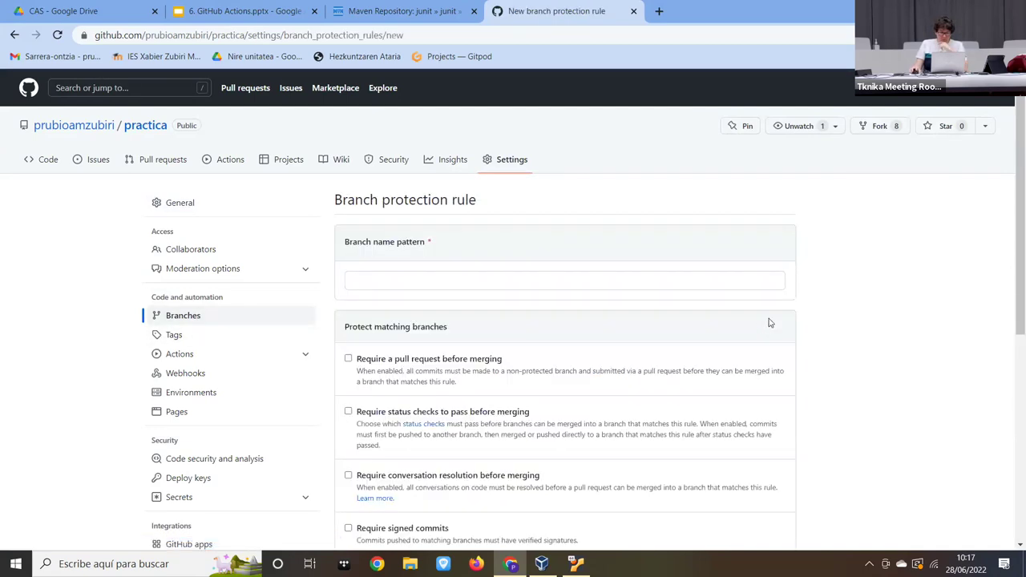
click(591, 280)
text(master)
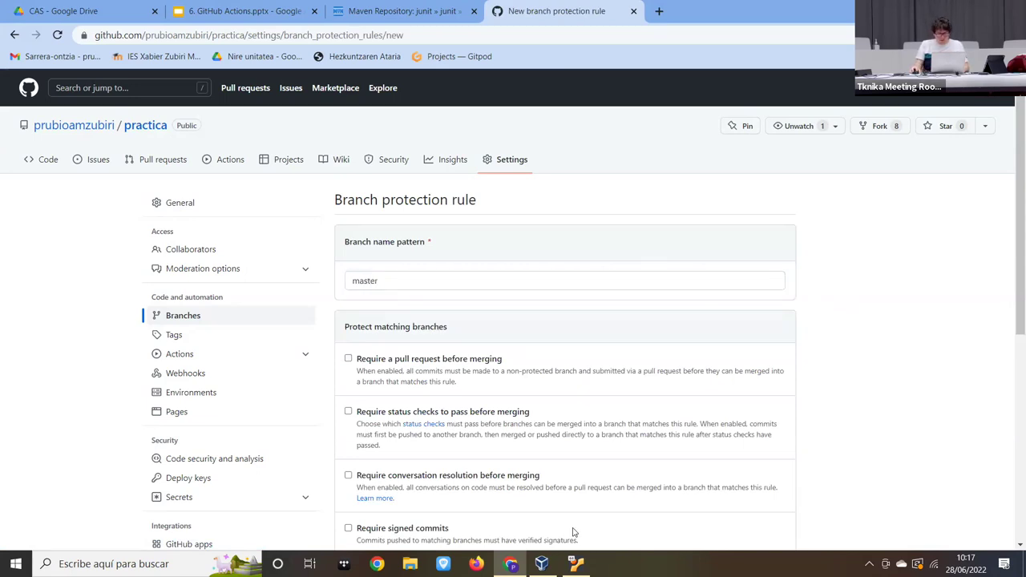
click(576, 564)
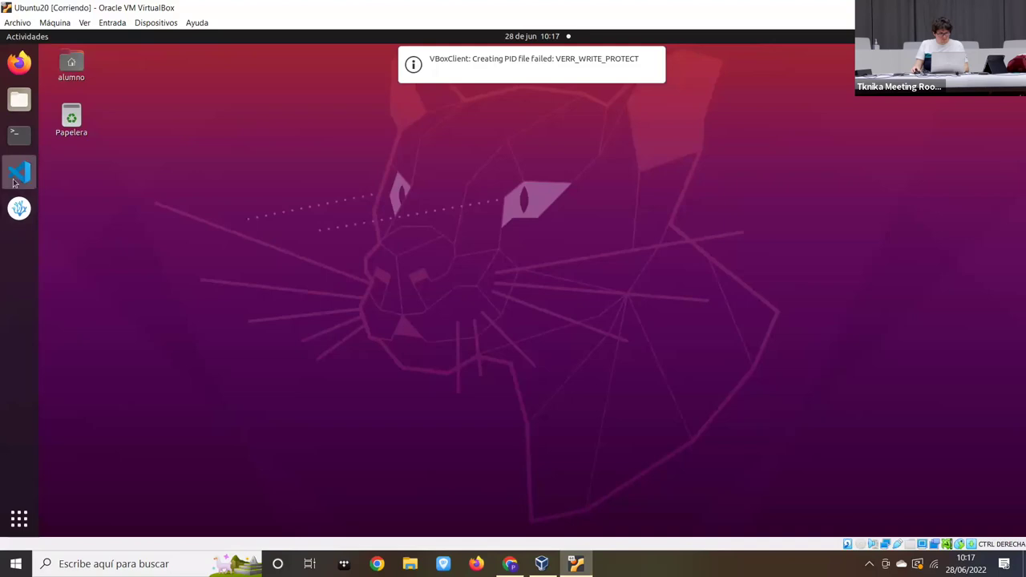
click(578, 564)
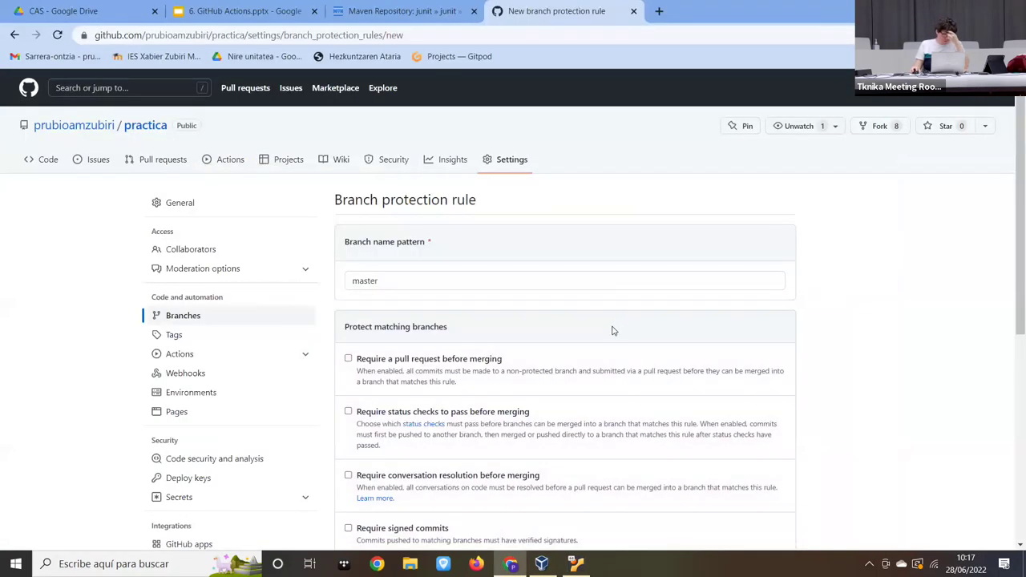
- Enable Require a pull request before merging without Require approvals, and look through the remaining protection options
scroll(610, 329, down, 2)
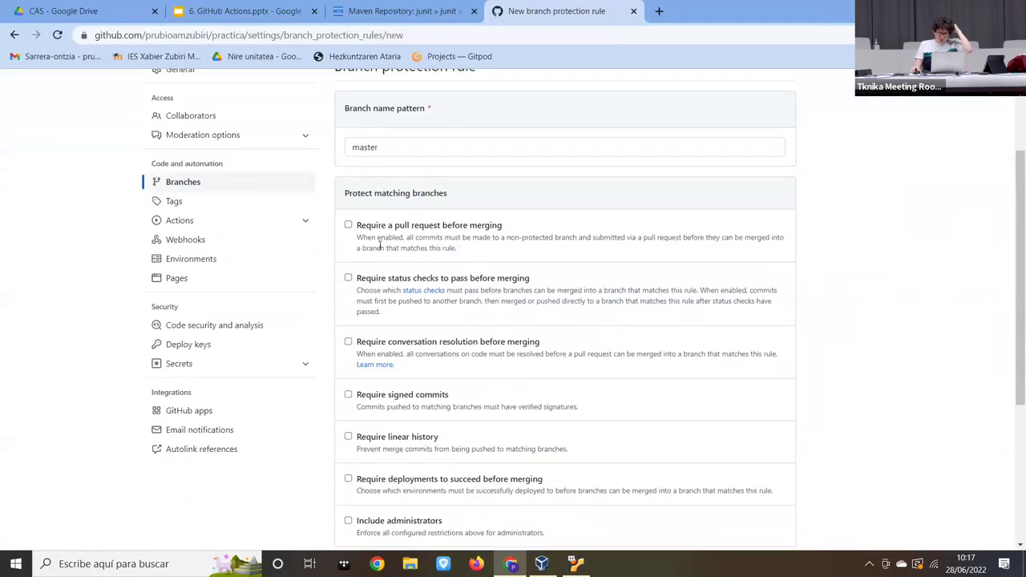
click(349, 225)
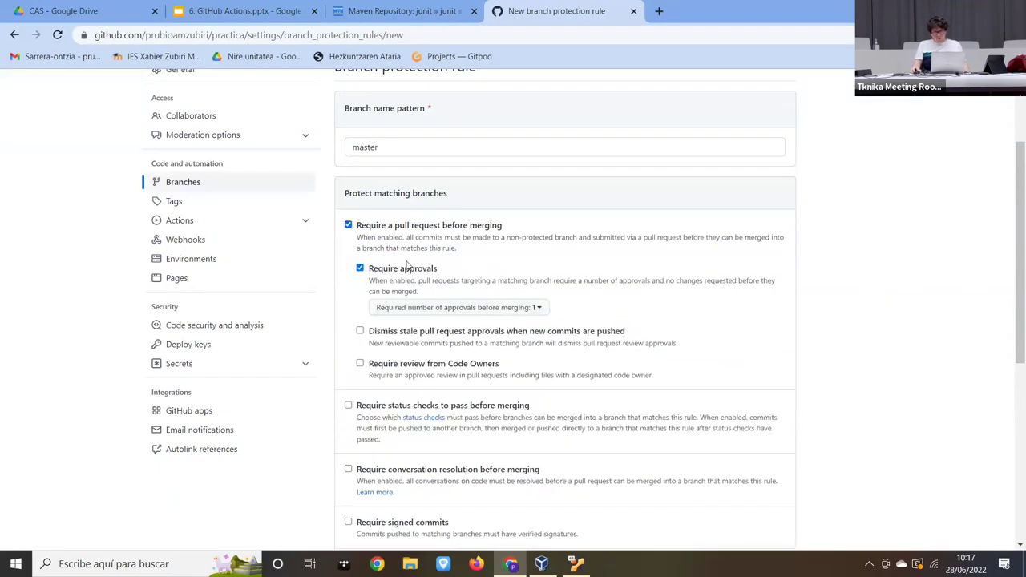
click(360, 269)
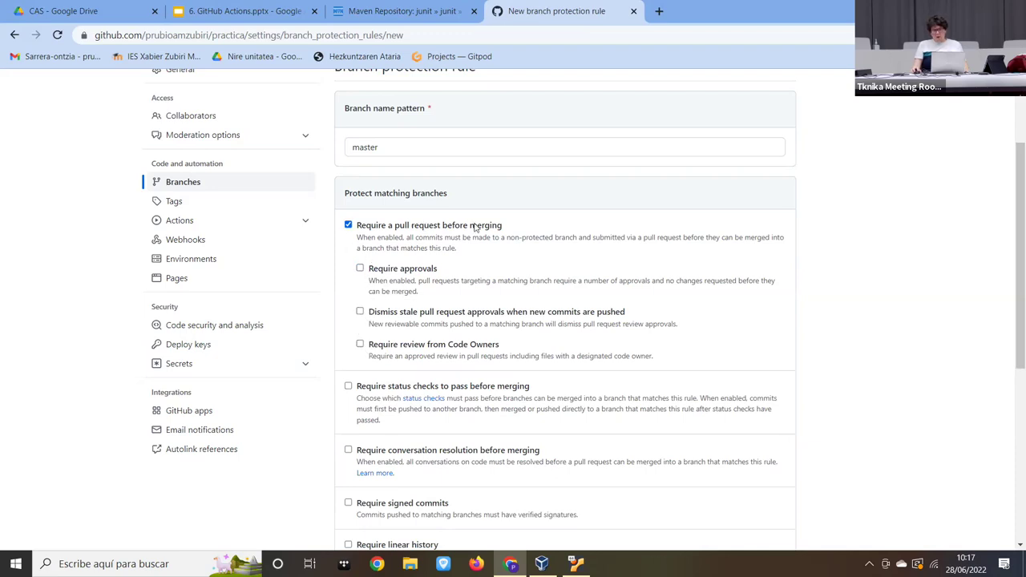
scroll(587, 277, down, 1)
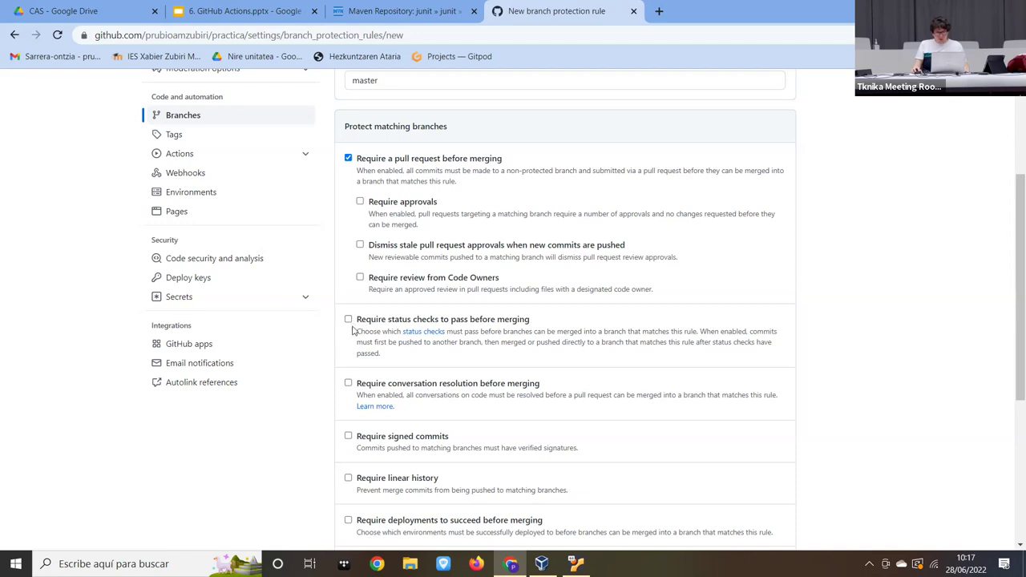
scroll(447, 337, down, 3)
scroll(451, 338, down, 1)
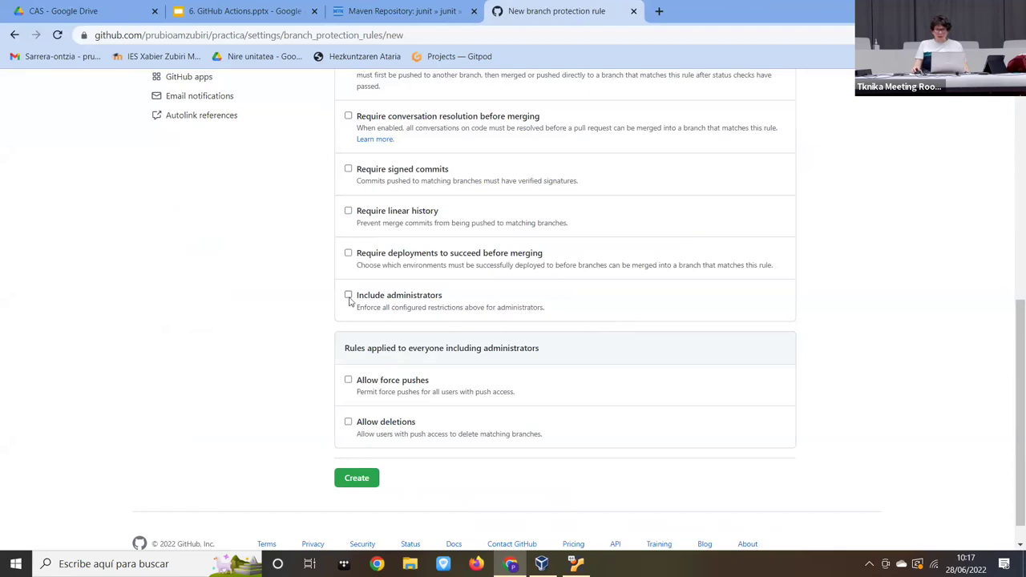
scroll(358, 292, up, 5)
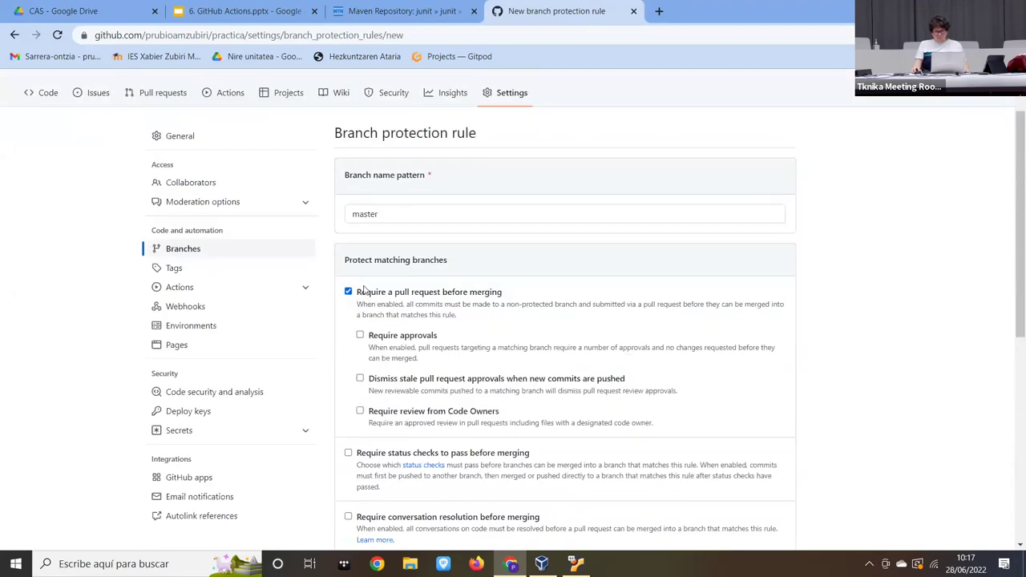
- Switch the pull request requirement off and back on, and enable Include administrators for the rule
click(348, 292)
scroll(353, 247, down, 1)
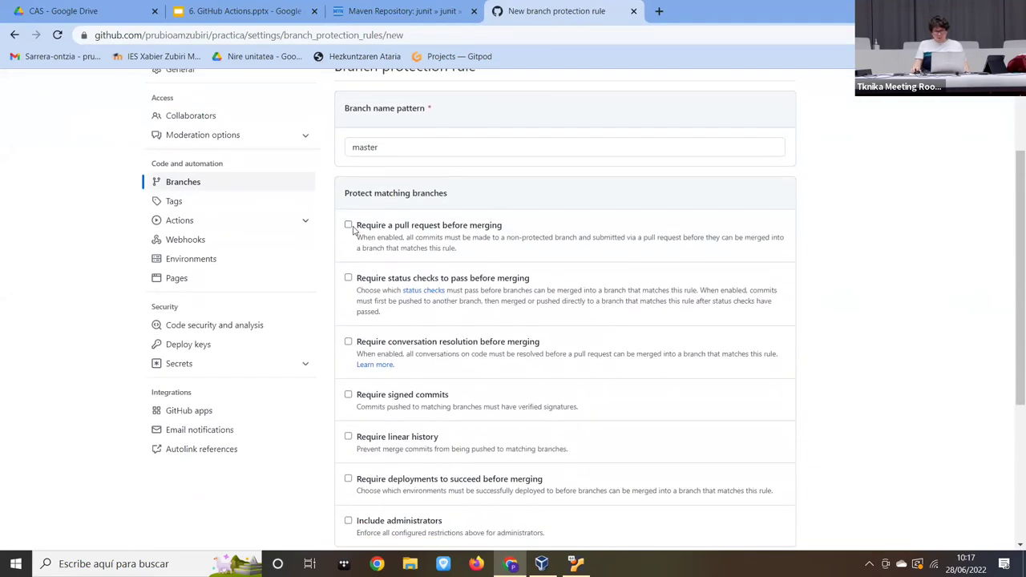
scroll(636, 259, down, 3)
scroll(665, 248, up, 2)
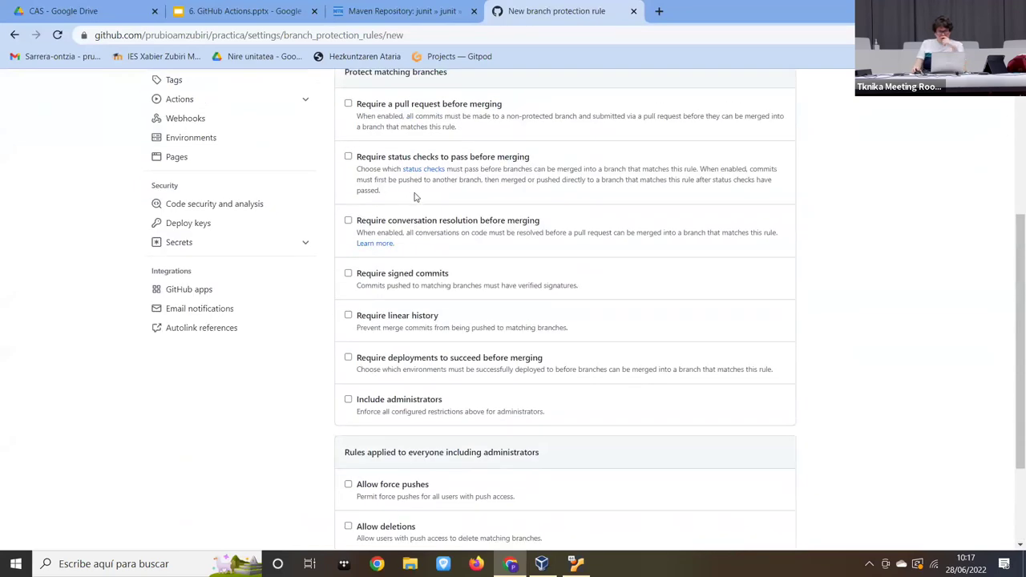
click(348, 104)
scroll(484, 172, down, 3)
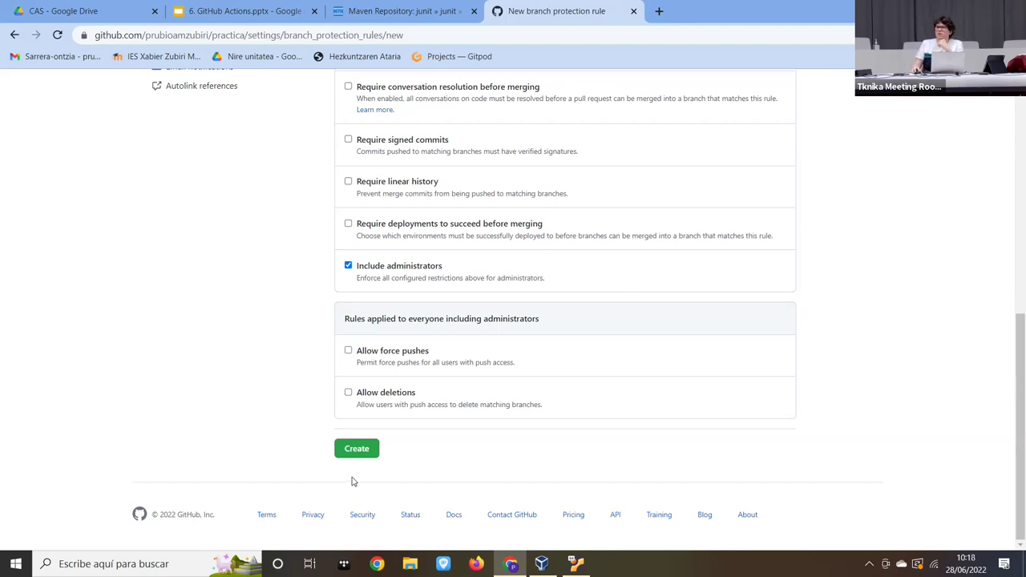
- Create the branch protection rule for master and confirm access with the account password
click(352, 449)
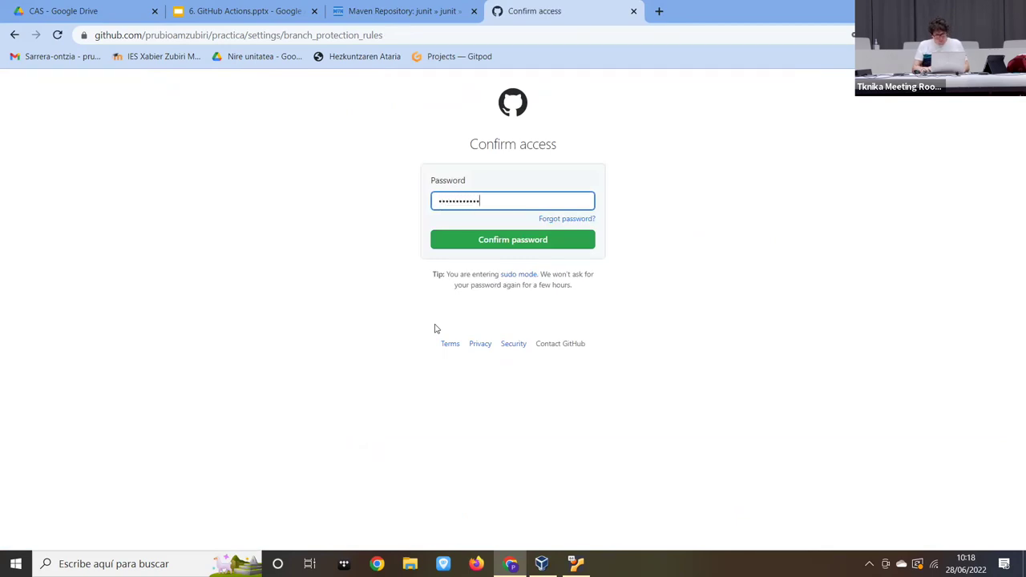
key(Return)
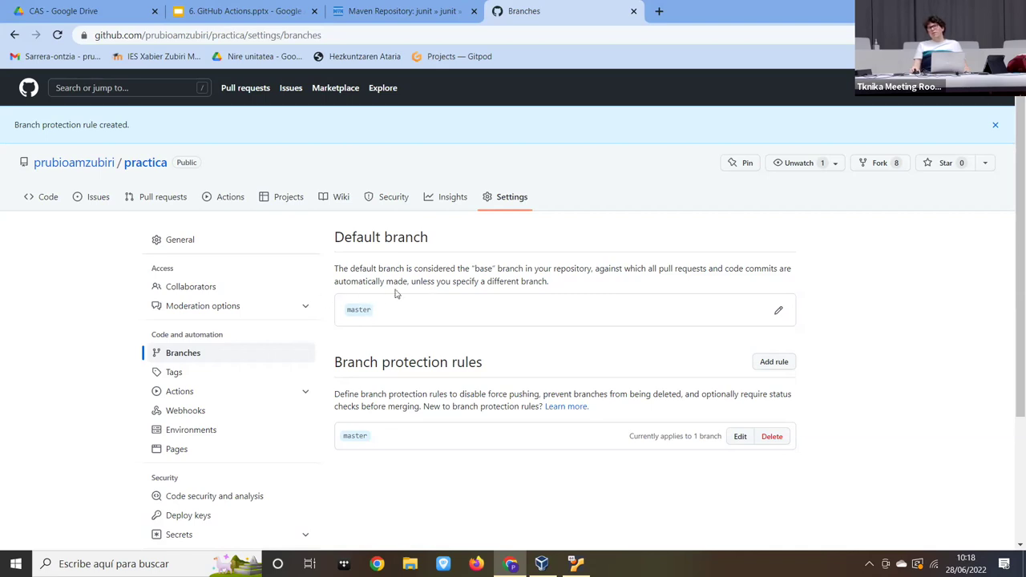
drag(380, 318, 336, 311)
click(374, 339)
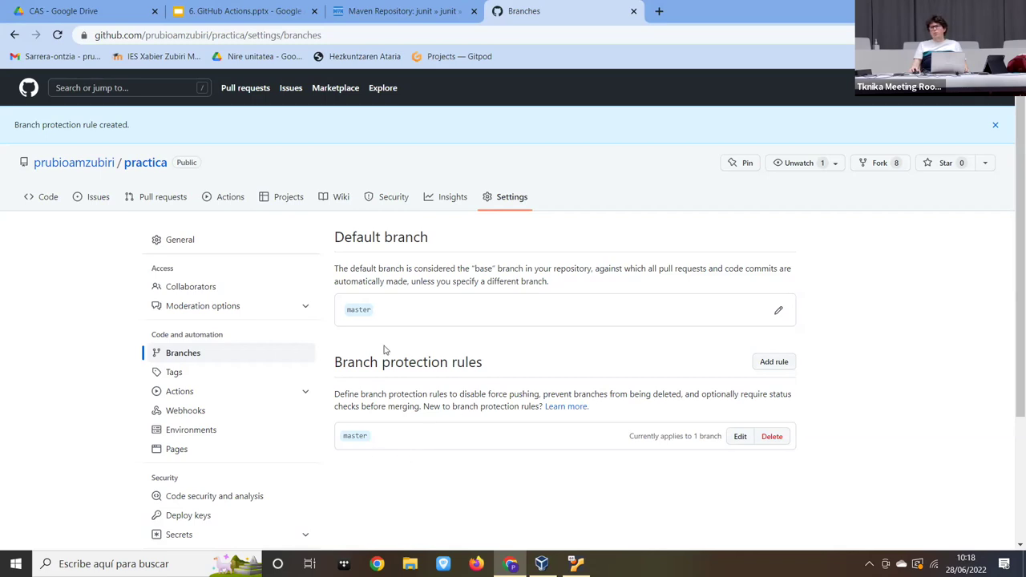
drag(393, 316, 347, 319)
click(384, 295)
click(342, 355)
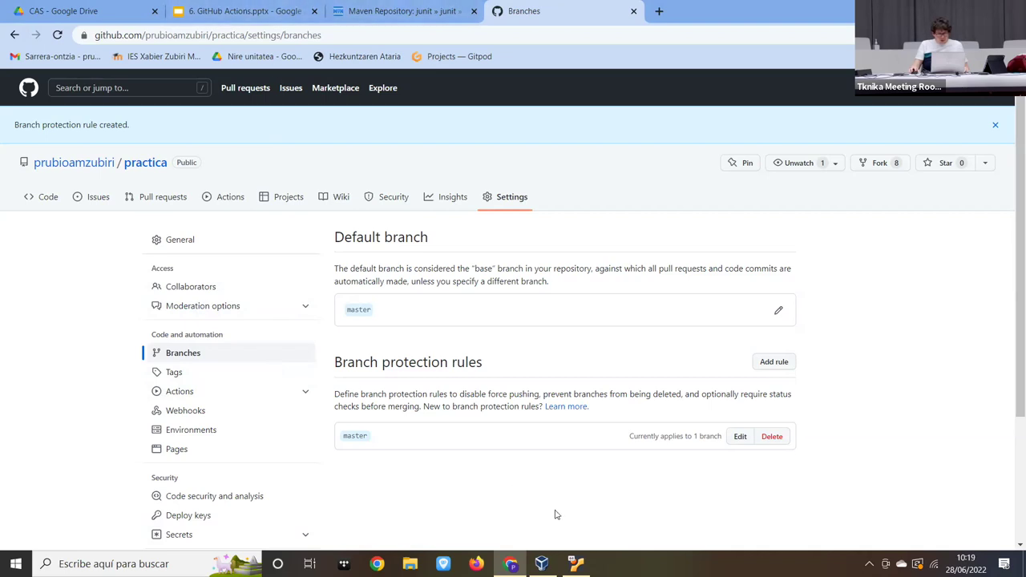
click(575, 563)
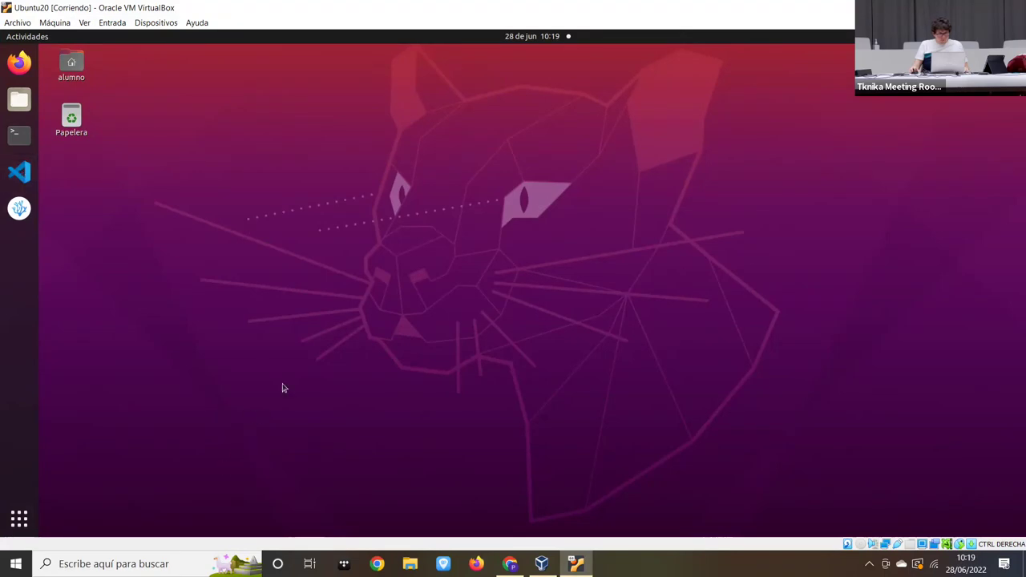
drag(685, 183, 313, 401)
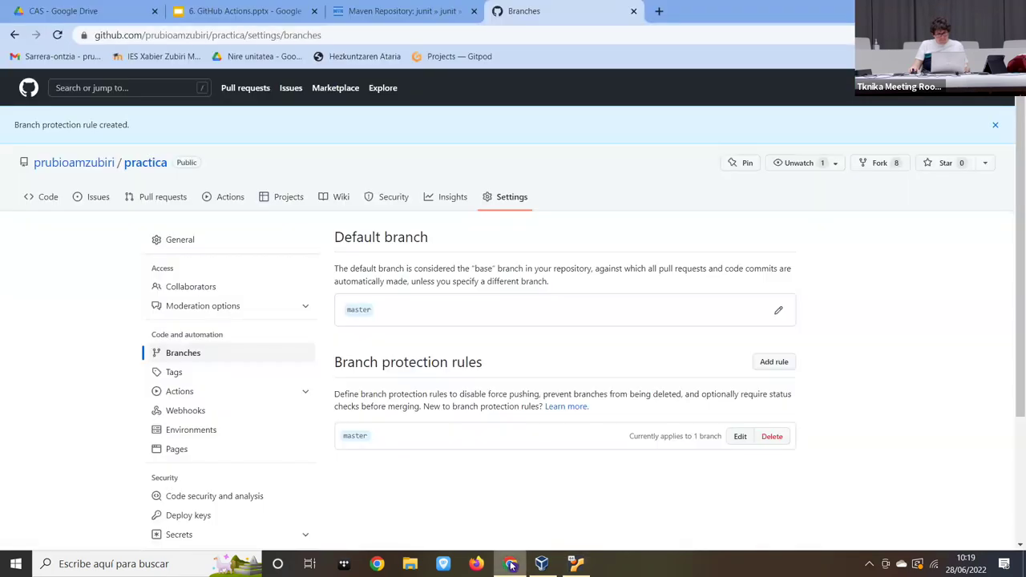
- Switch to the 6. GitHub Actions presentation and go to slide 11, "¿Qué son los Actions?"
click(207, 10)
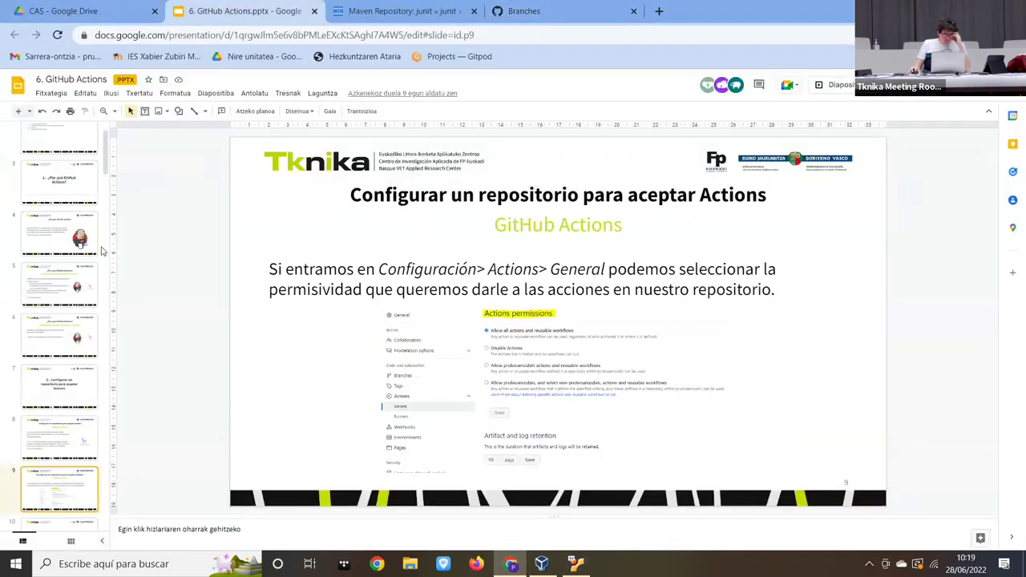
scroll(60, 461, down, 2)
click(74, 469)
scroll(72, 461, down, 1)
key(Down)
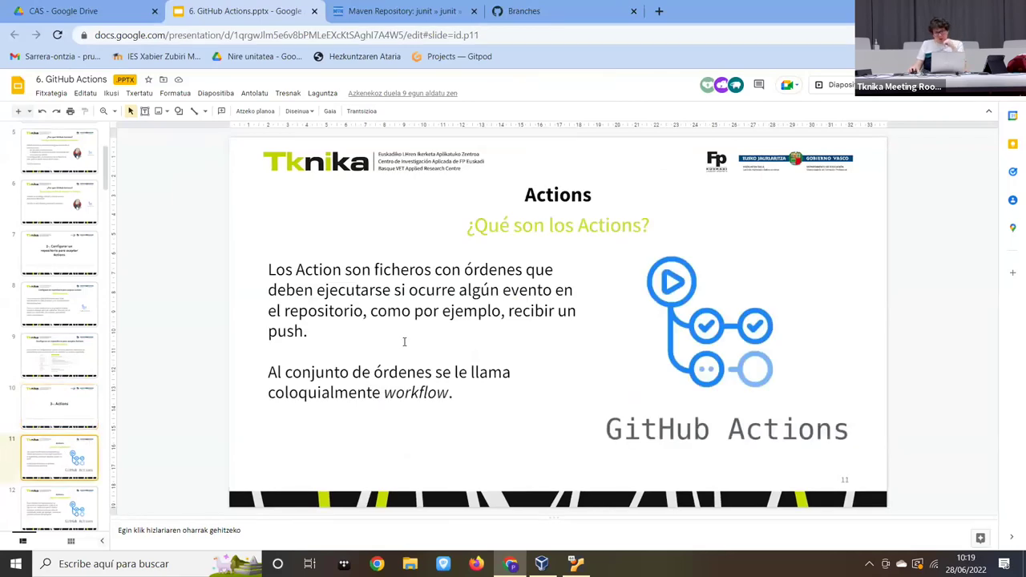
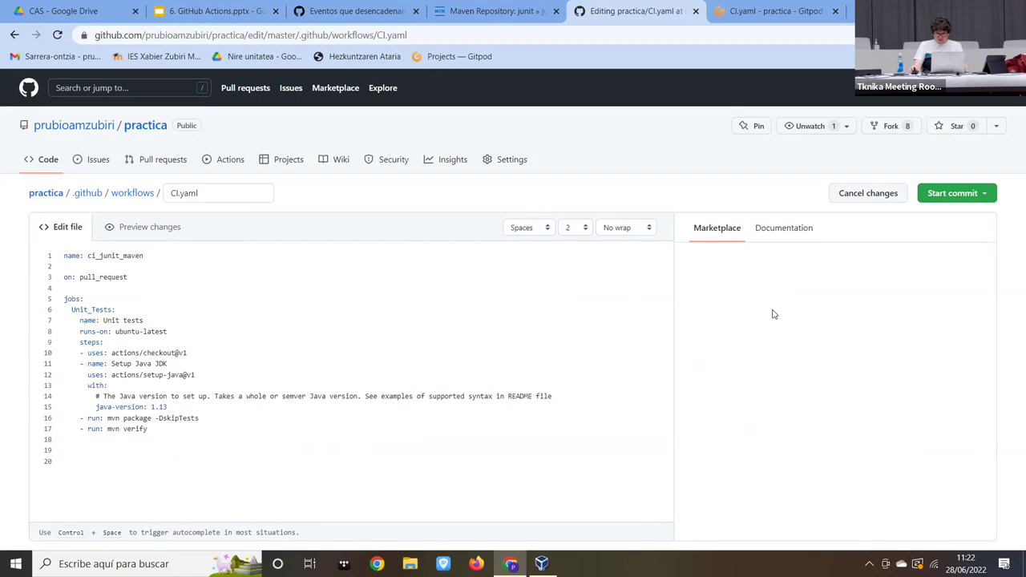
- Examine the Setup Java JDK Marketplace entry's installation snippet beside the CI.yaml workflow for its version and available parameters
scroll(802, 337, down, 1)
scroll(806, 325, up, 1)
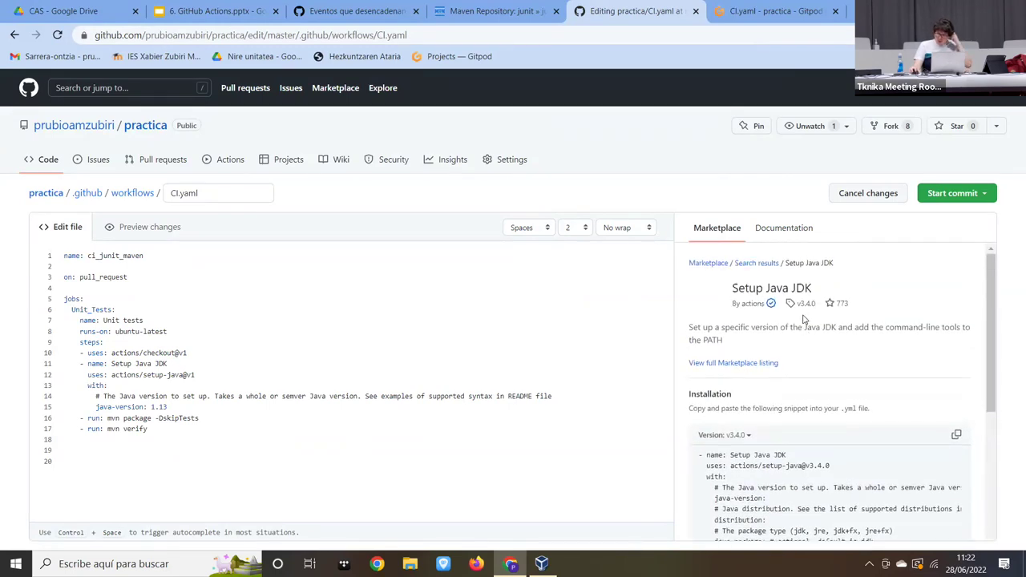
scroll(810, 327, down, 4)
scroll(882, 333, up, 3)
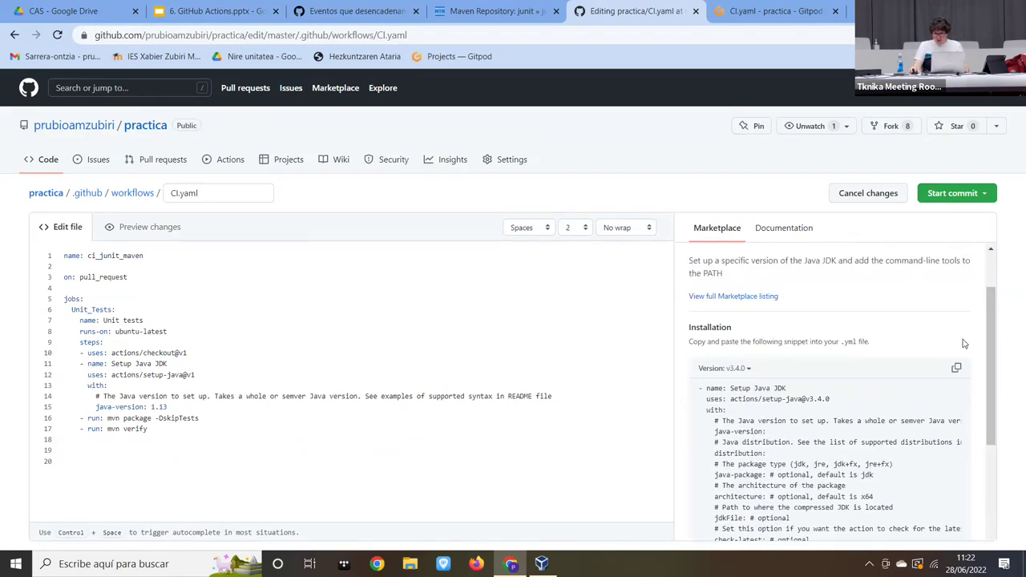
scroll(866, 360, down, 2)
scroll(797, 374, up, 2)
scroll(797, 385, down, 3)
scroll(794, 417, up, 3)
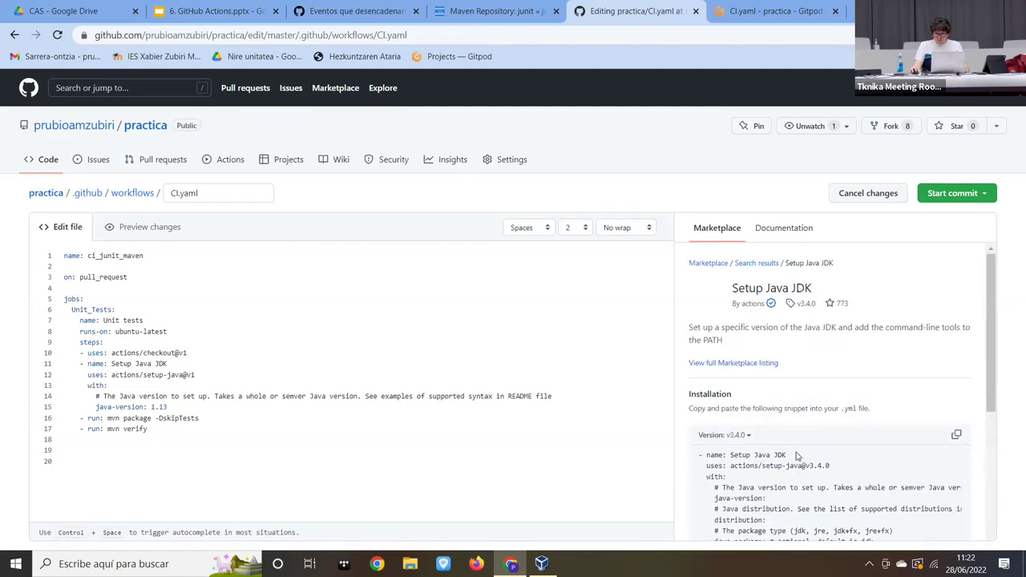
- Examine the Setup Java JDK installation snippet and its list of selectable versions
scroll(746, 369, down, 1)
click(749, 303)
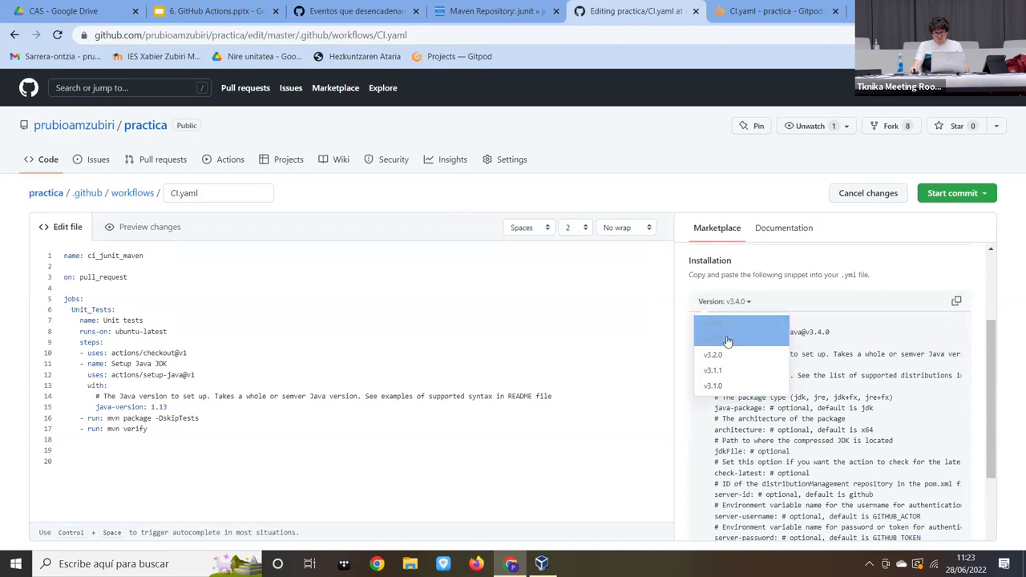
scroll(779, 348, down, 2)
scroll(808, 356, up, 3)
click(810, 352)
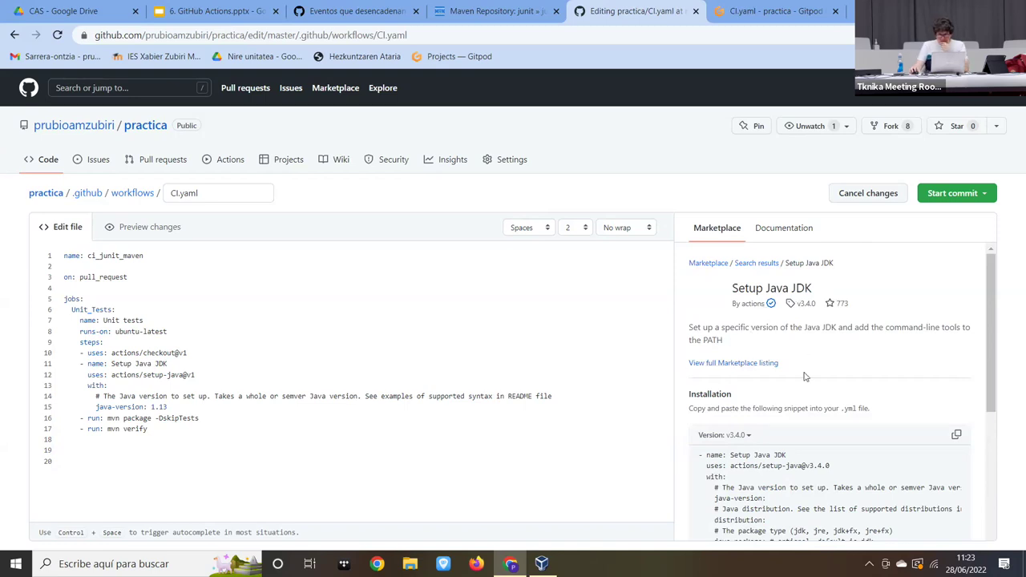
scroll(806, 377, down, 3)
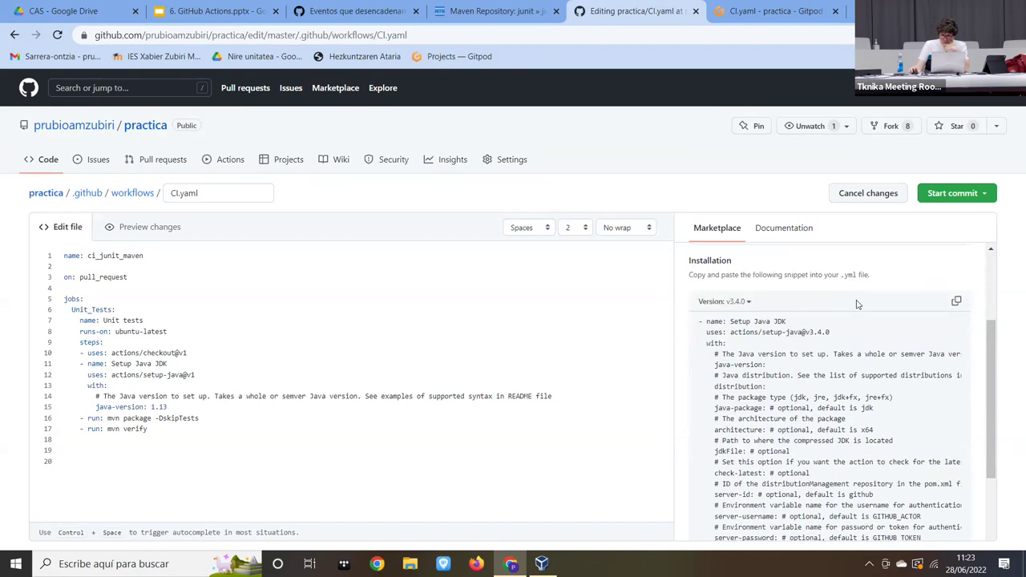
scroll(857, 305, down, 3)
scroll(893, 436, up, 6)
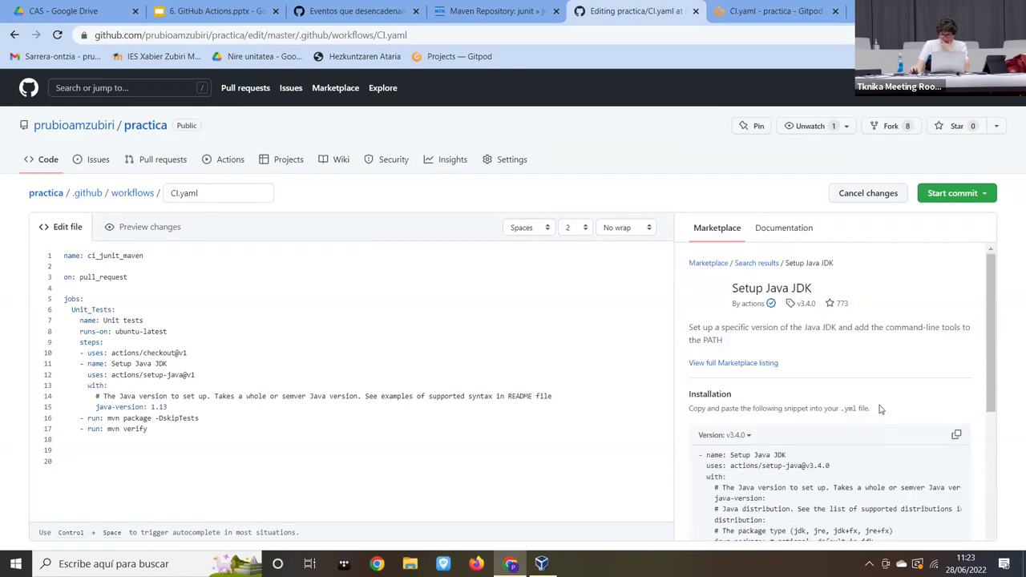
- Look through the workflow documentation beside the editor, covering triggers, virtual machine types, using actions, running commands and matrix jobs
click(802, 235)
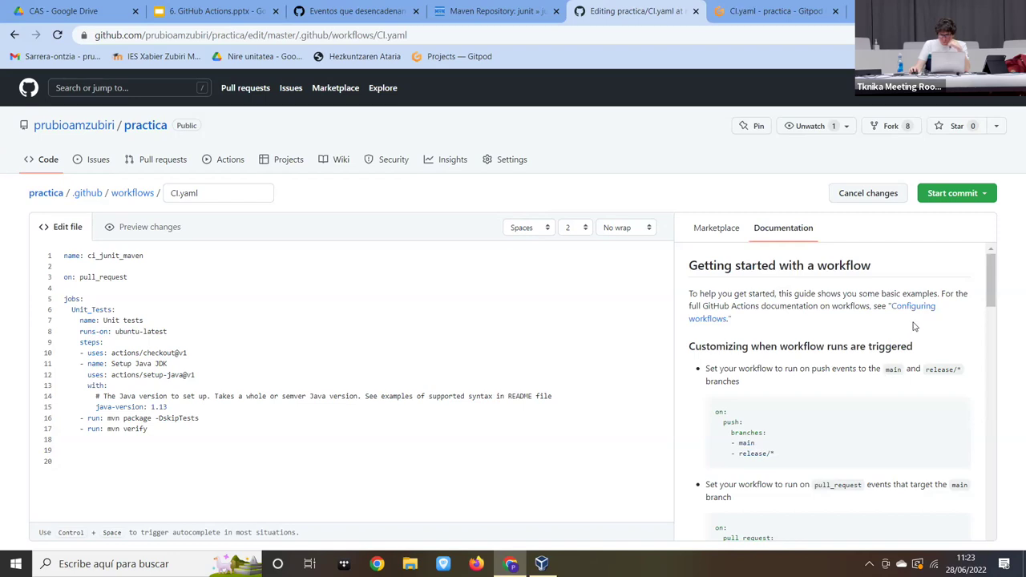
scroll(915, 321, down, 5)
scroll(930, 315, down, 3)
scroll(889, 317, down, 3)
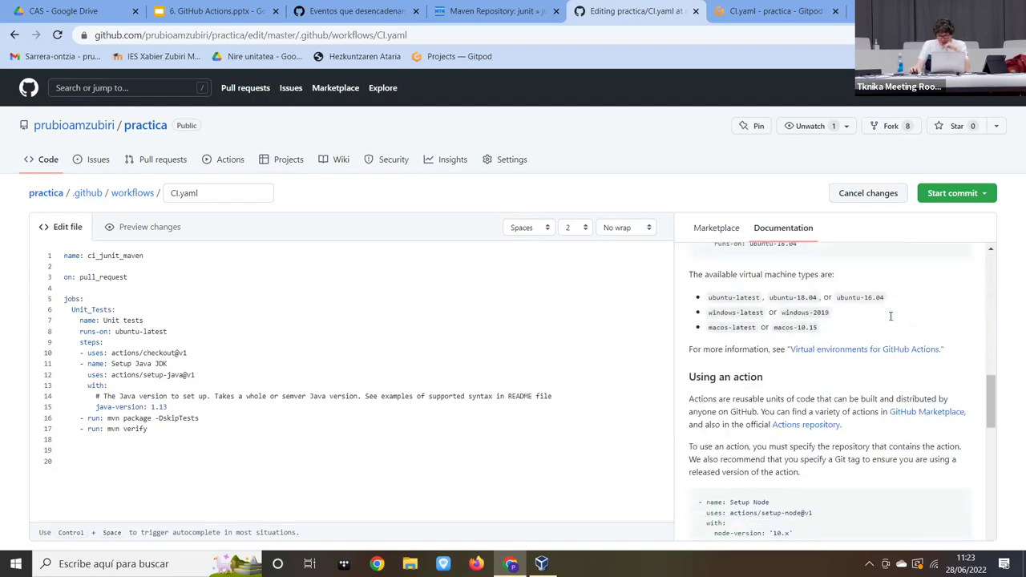
scroll(891, 319, down, 10)
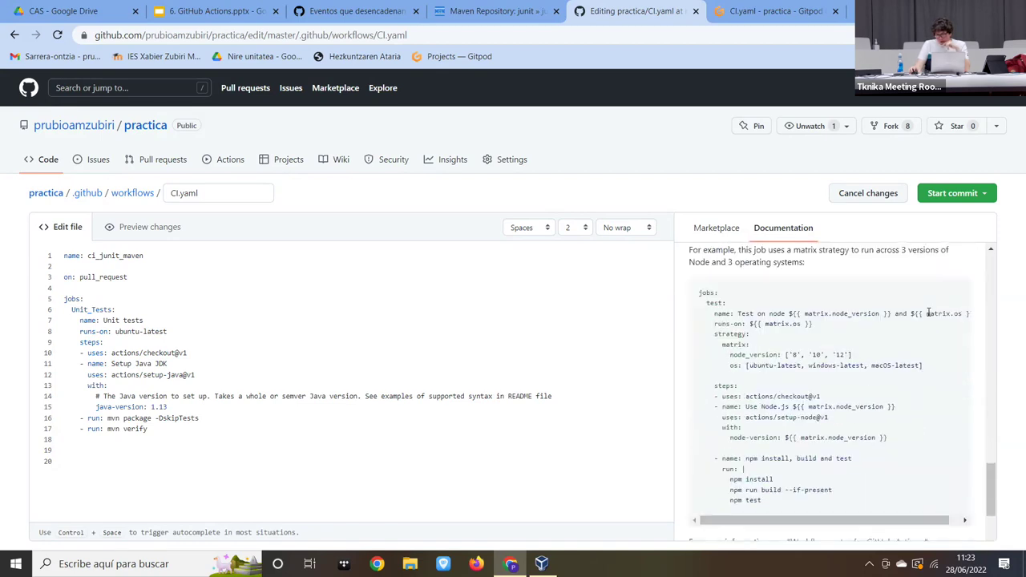
scroll(935, 325, up, 2)
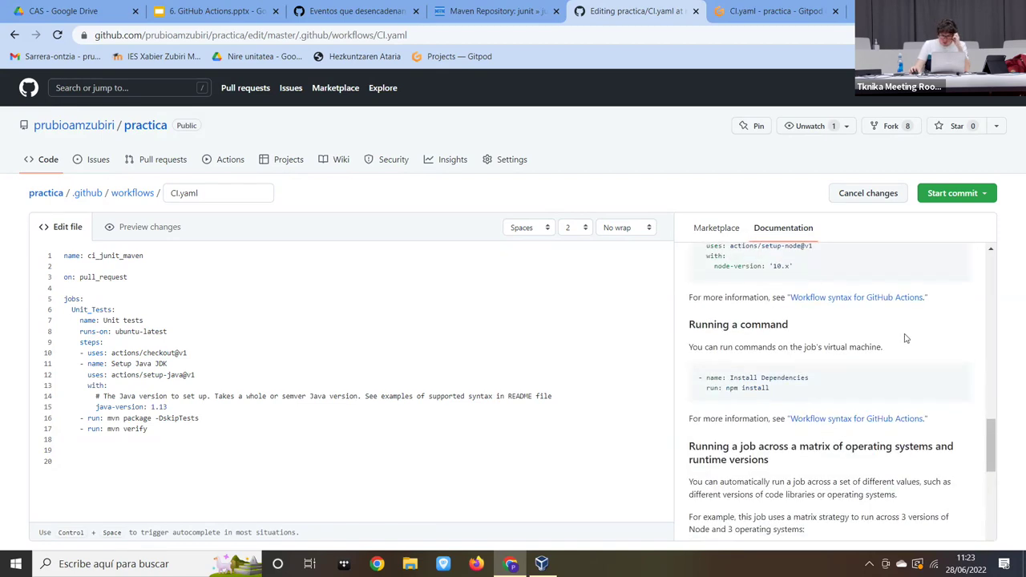
scroll(834, 343, up, 1)
scroll(846, 355, up, 1)
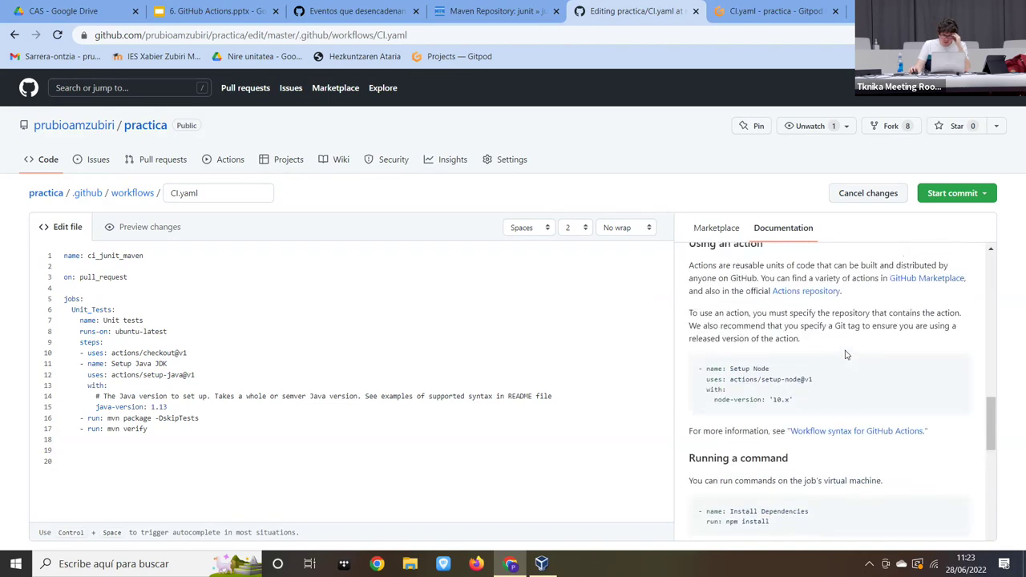
scroll(862, 359, up, 10)
drag(751, 269, 912, 328)
click(912, 329)
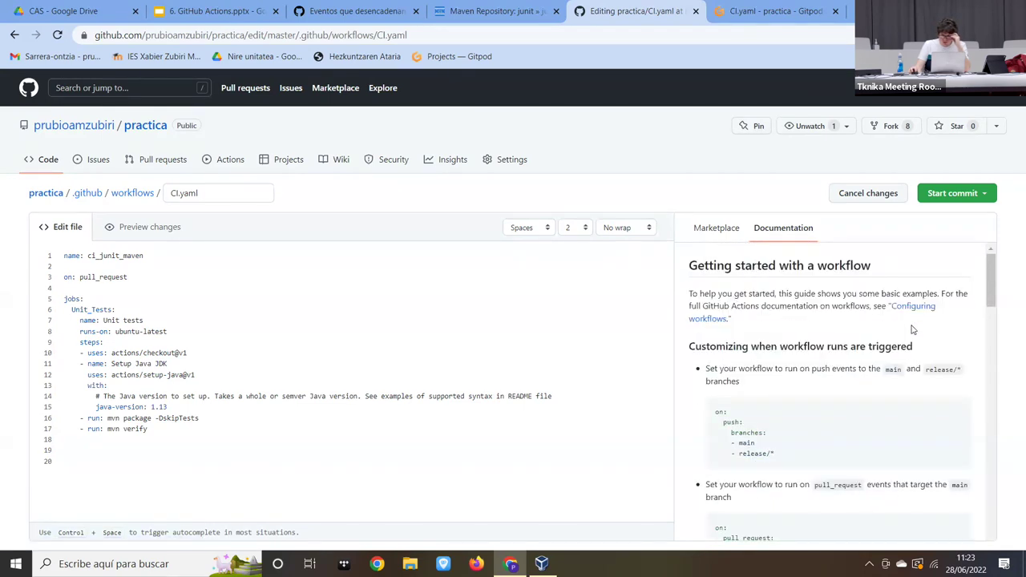
- Open the full Marketplace listing for Setup Java JDK and read its functionality, V2 vs V1 and Usage sections
click(716, 232)
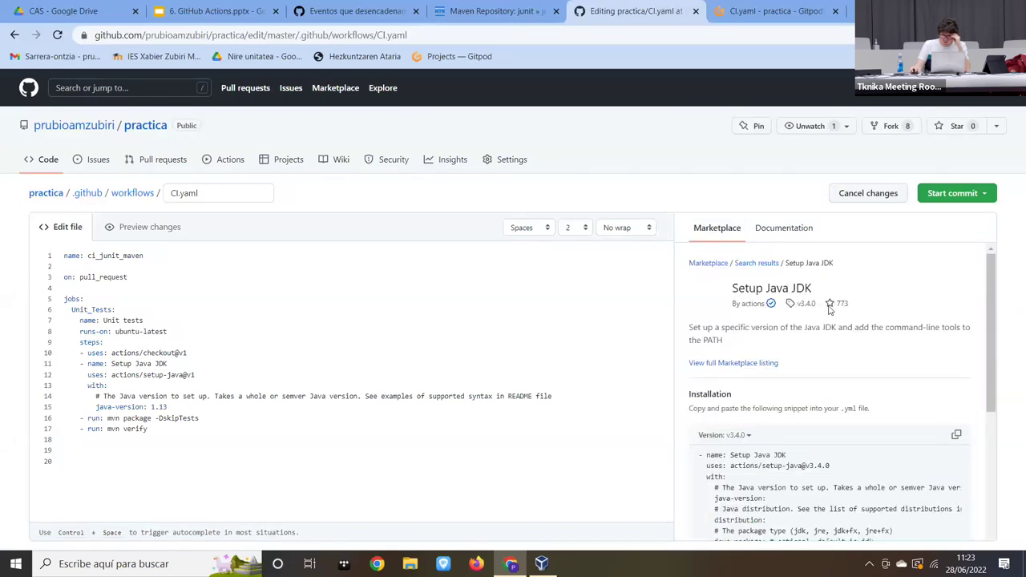
click(749, 363)
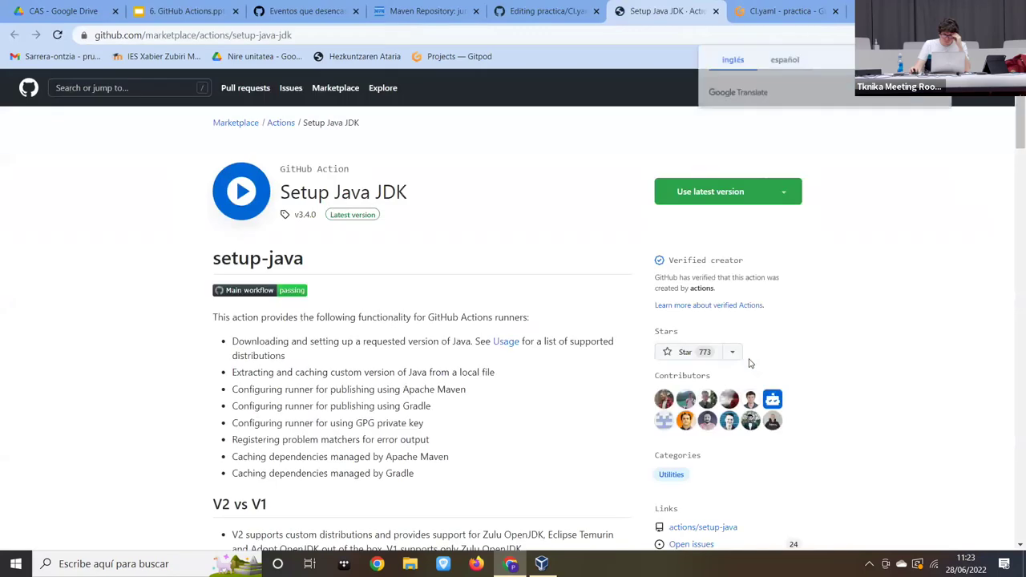
scroll(398, 243, down, 3)
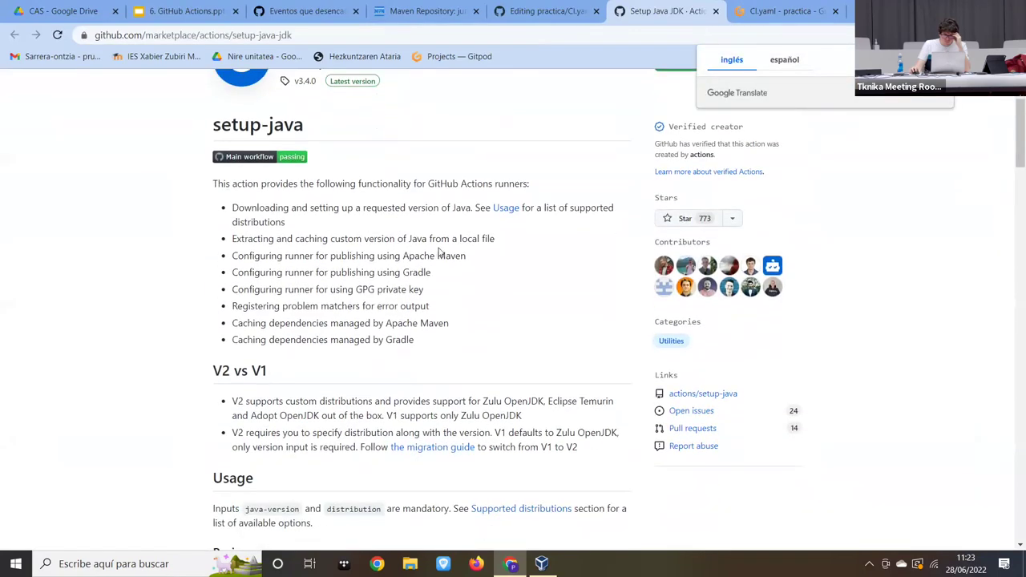
scroll(497, 248, down, 1)
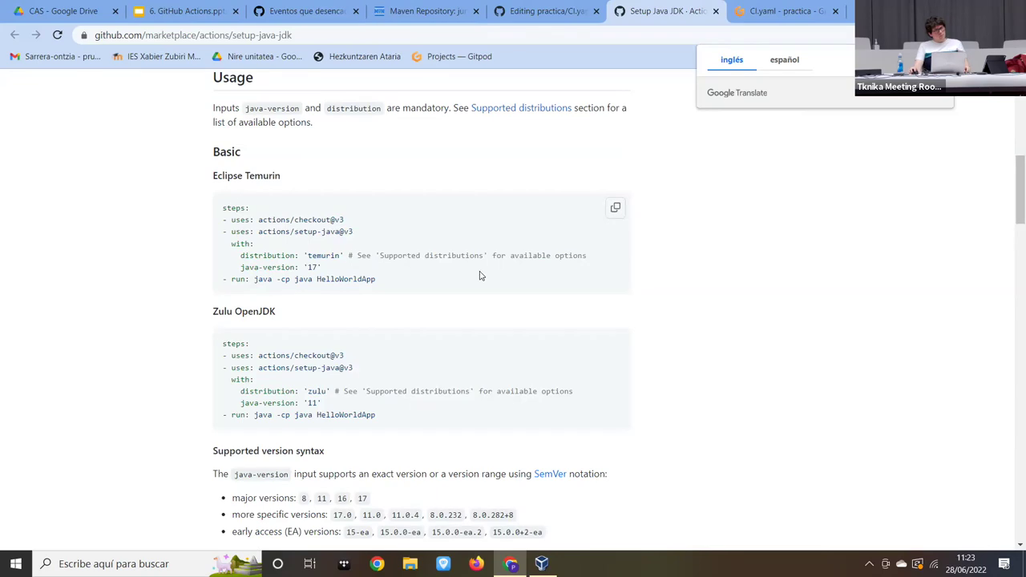
scroll(374, 260, down, 2)
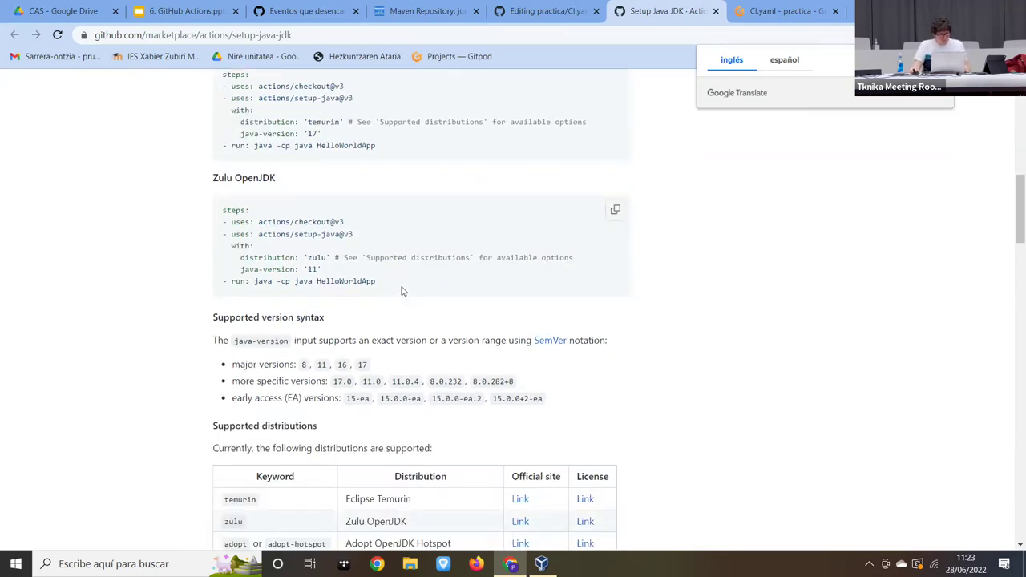
- Highlight the Zulu OpenJDK heading and the Eclipse Temurin example steps while comparing the basic usage snippets
drag(301, 175, 212, 177)
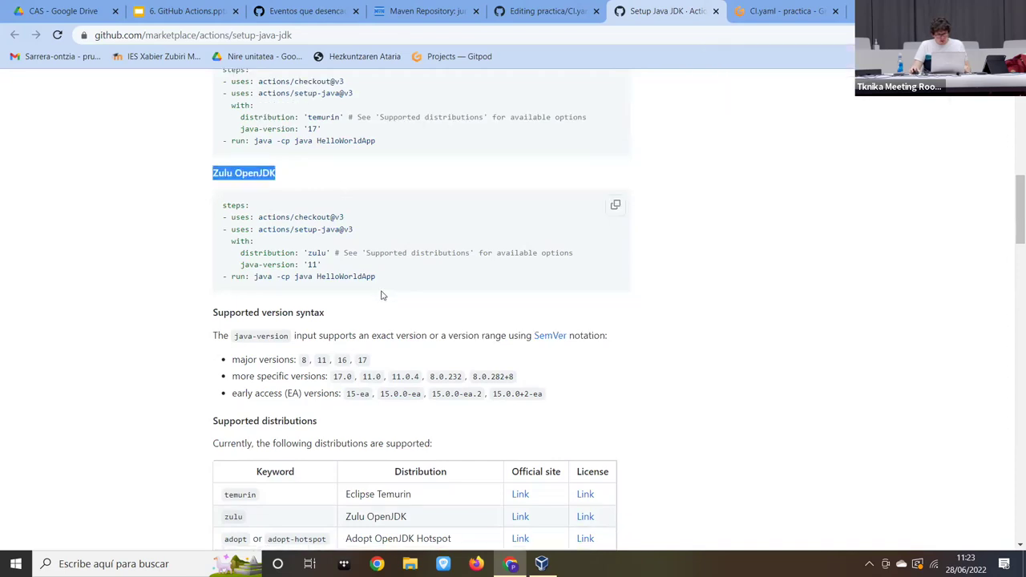
scroll(497, 285, down, 3)
scroll(451, 276, up, 3)
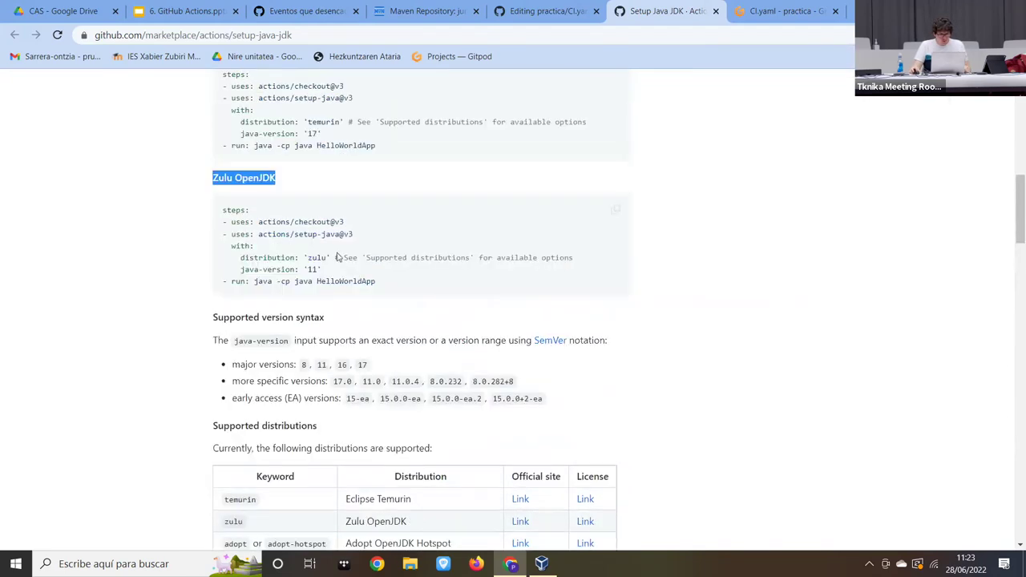
drag(396, 360, 187, 294)
scroll(369, 296, up, 1)
drag(377, 280, 181, 213)
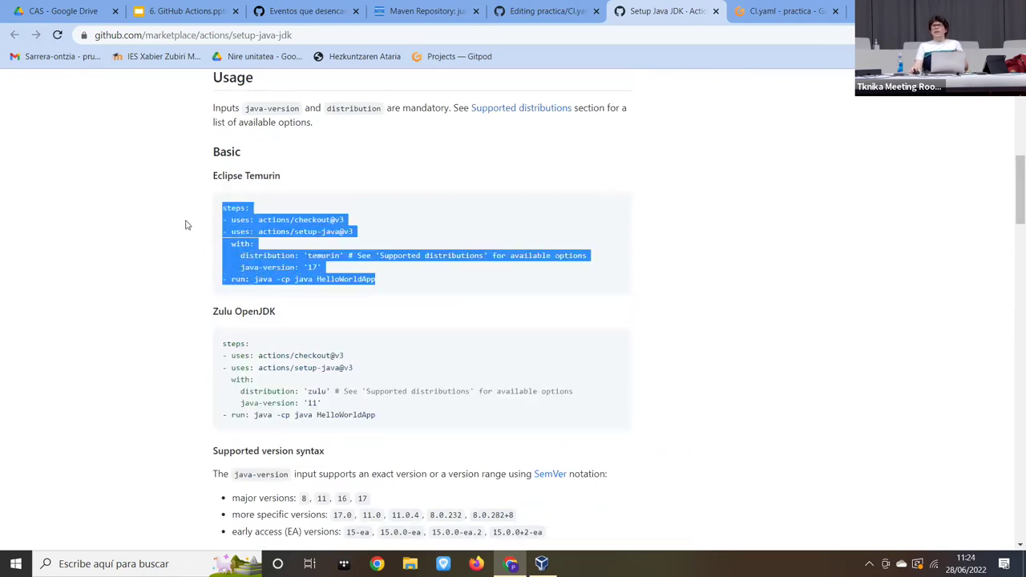
scroll(362, 245, up, 3)
- Examine the Supported distributions table by highlighting its rows, and return to the basic usage examples
scroll(463, 307, down, 9)
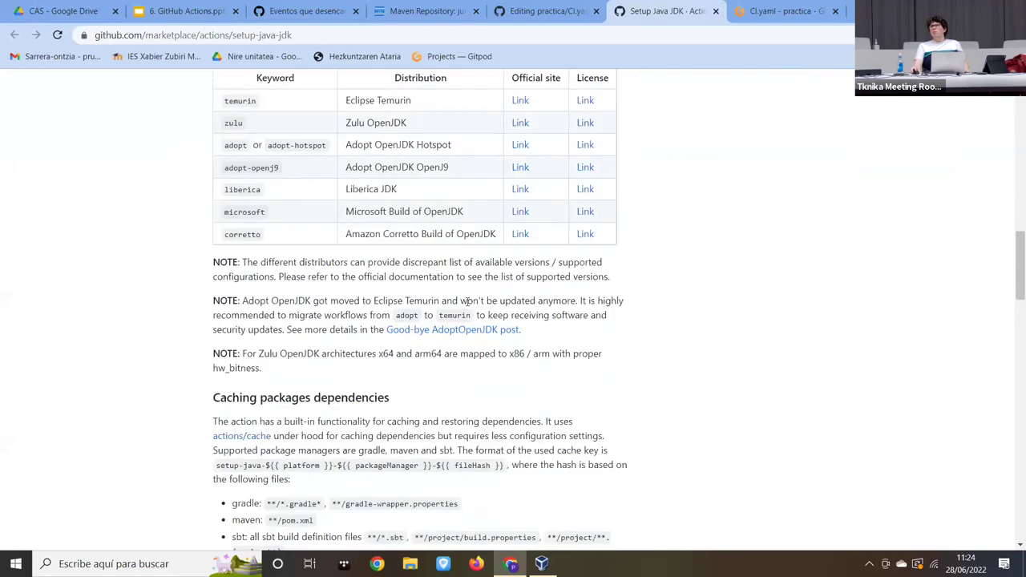
scroll(270, 201, up, 1)
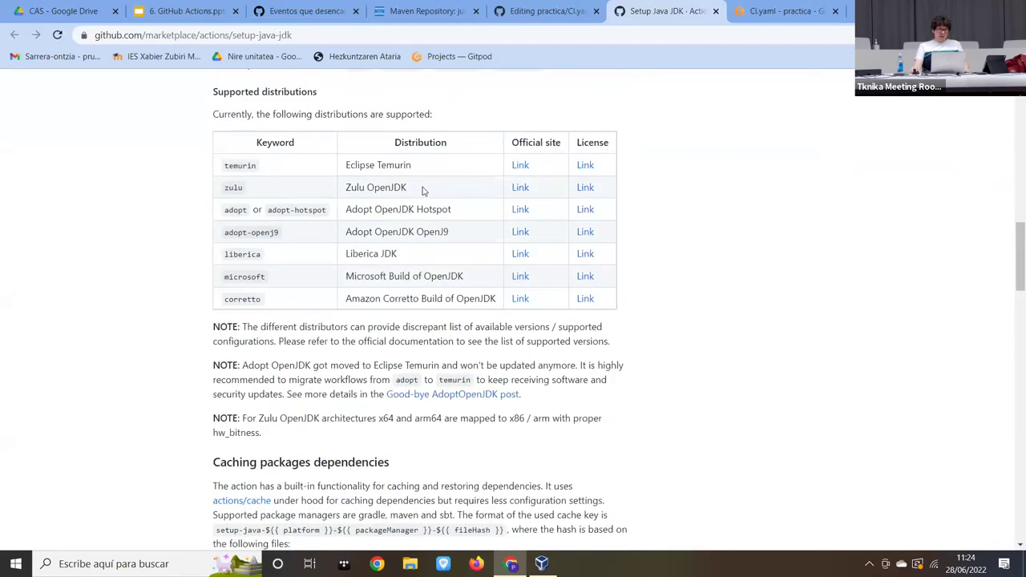
drag(219, 165, 666, 297)
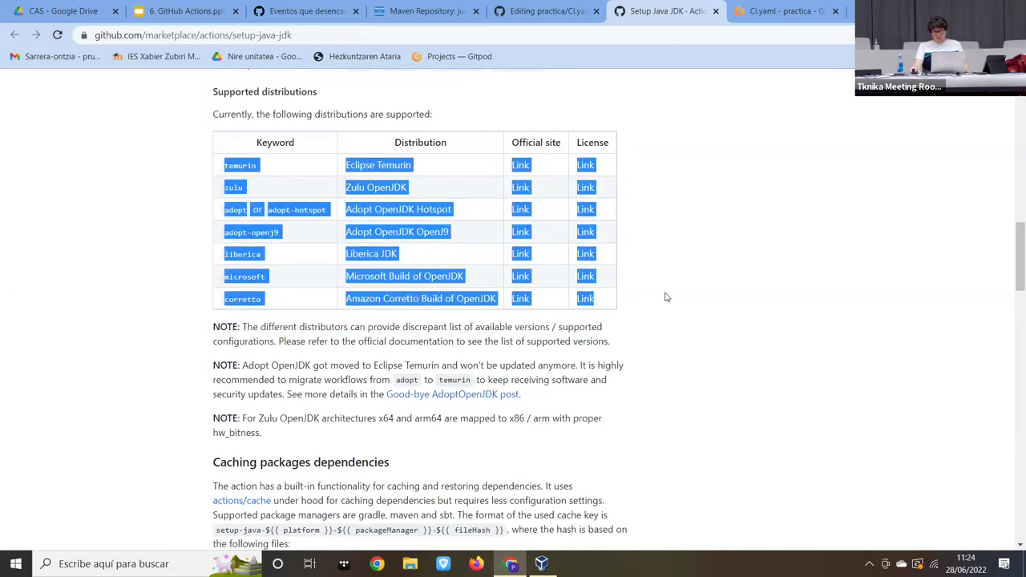
click(665, 297)
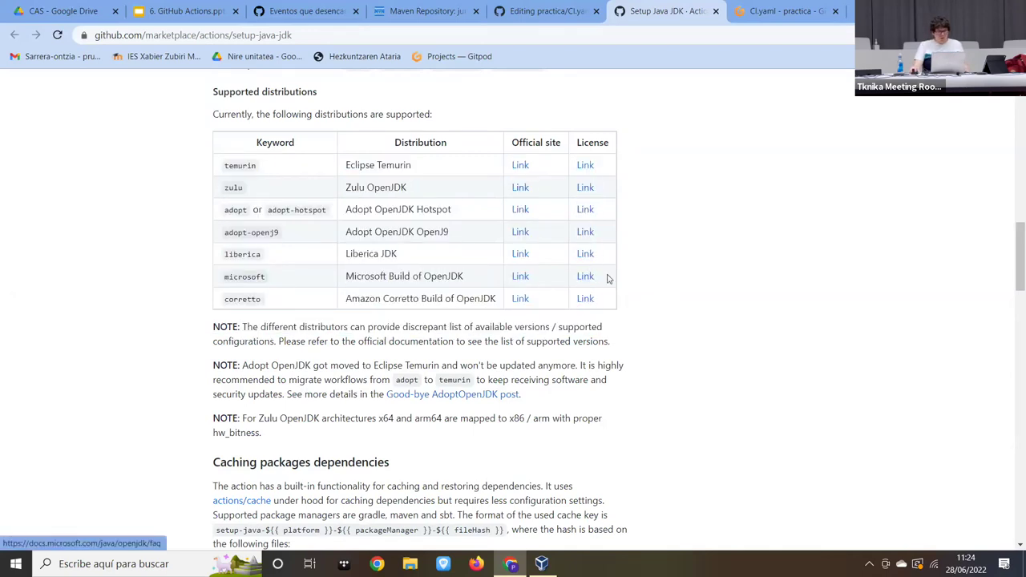
scroll(681, 278, up, 6)
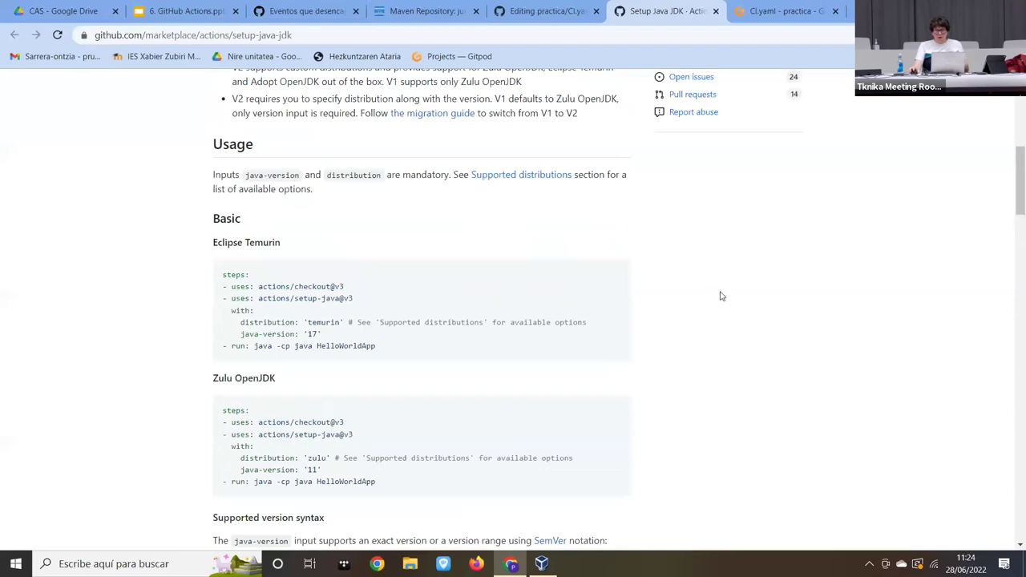
scroll(754, 305, down, 2)
- Check the Maven run steps of CI.yaml in the Gitpod workspace and return to the Setup Java JDK listing
click(765, 6)
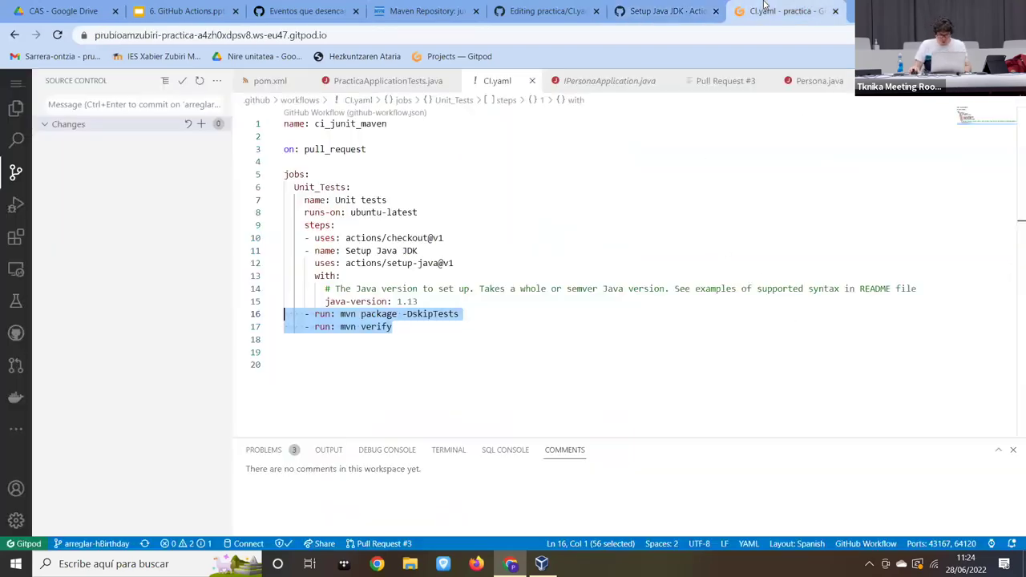
click(461, 314)
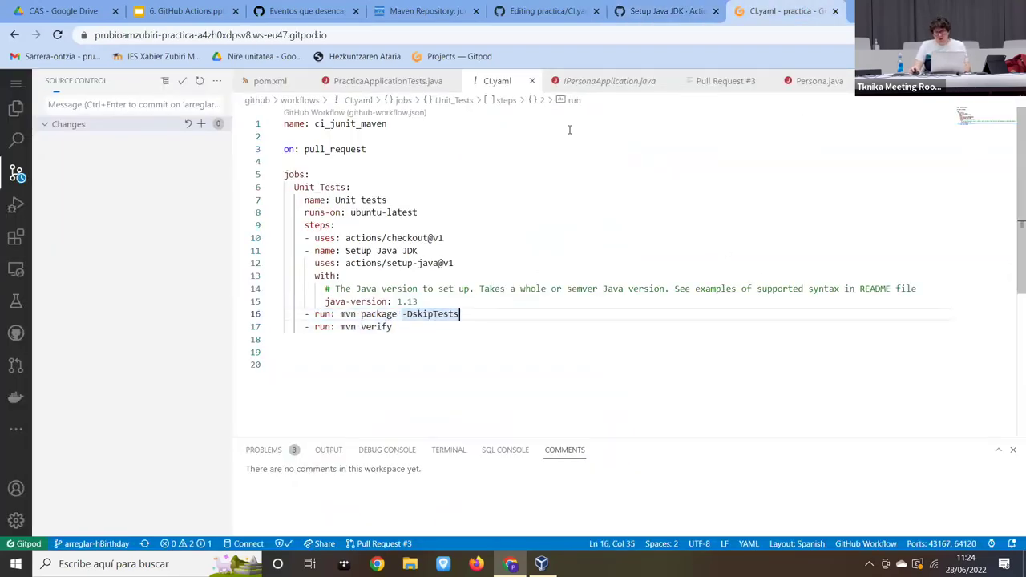
click(676, 10)
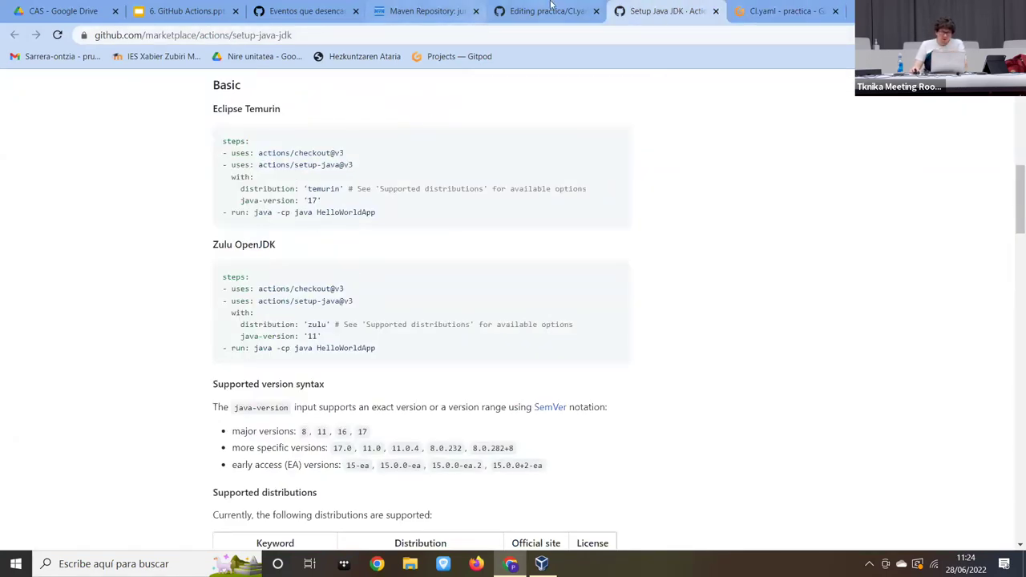
- Present the 6. GitHub Actions slides from slide 37 and advance to the exercise solution on slide 42
click(166, 7)
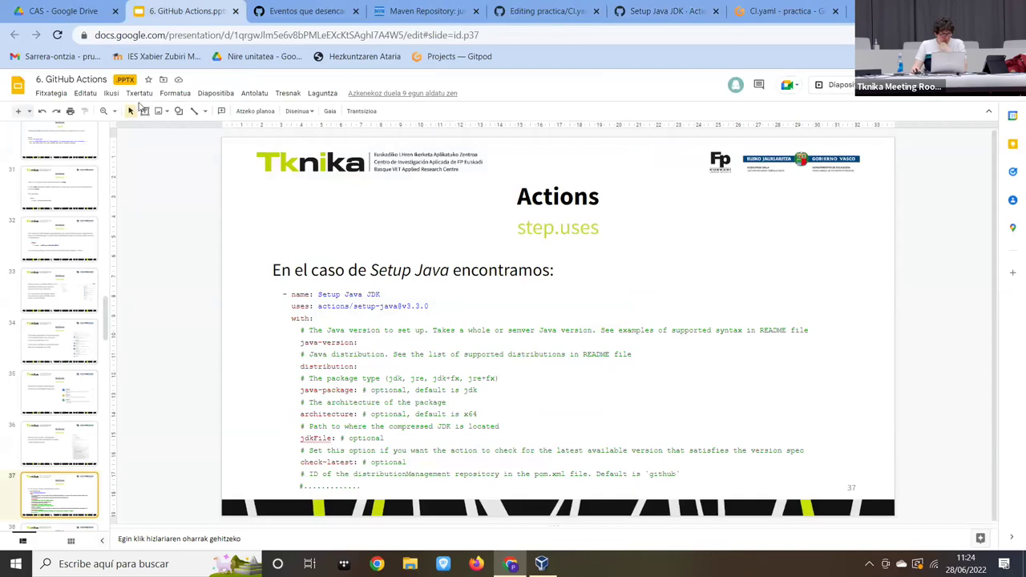
click(111, 93)
click(129, 107)
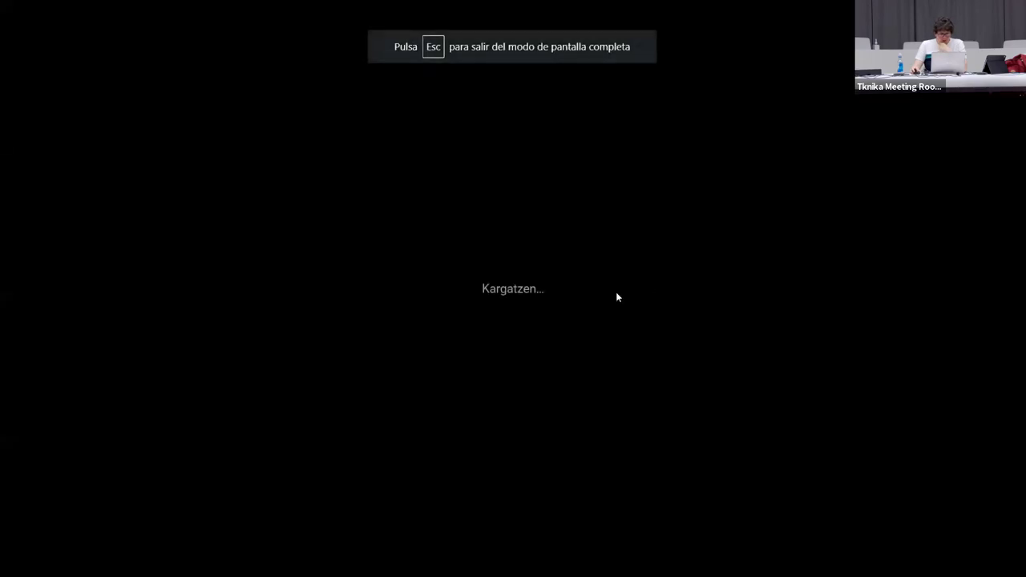
key(Right)
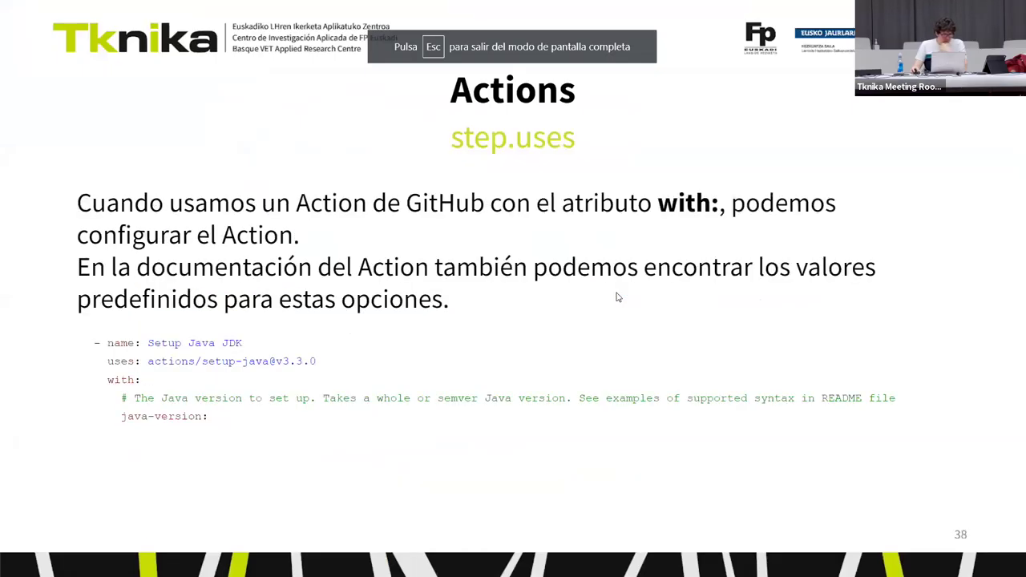
key(Right)
key(Right)
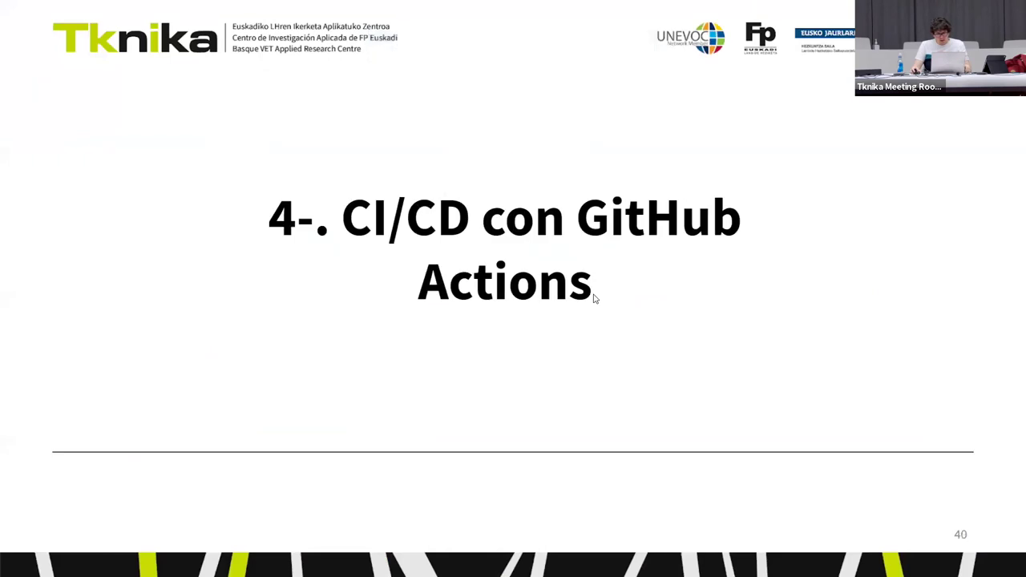
key(Right)
key(Right)
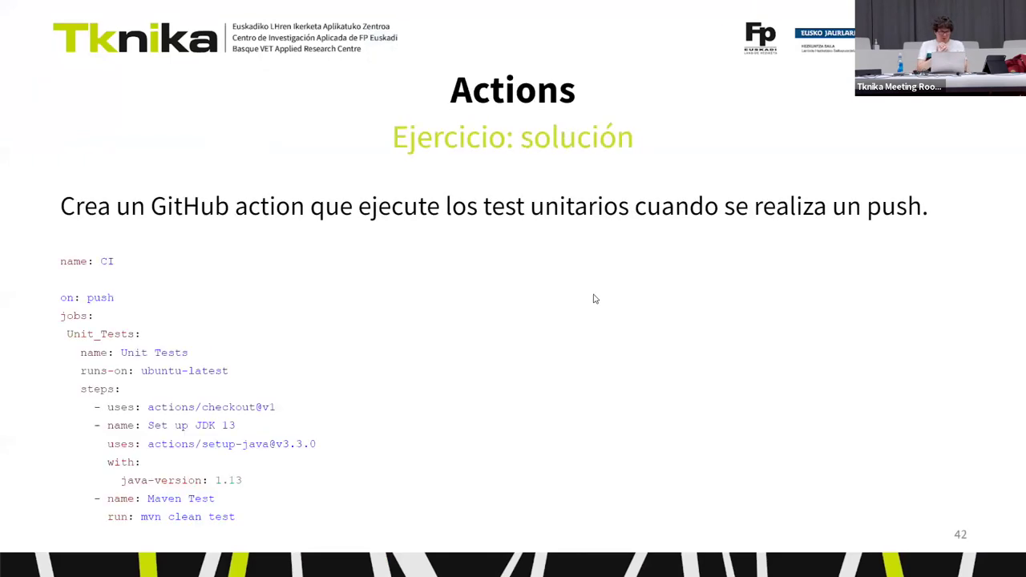
- Review the exercise slides 41 to 43, and leave the slideshow for the Setup Java JDK listing
key(Left)
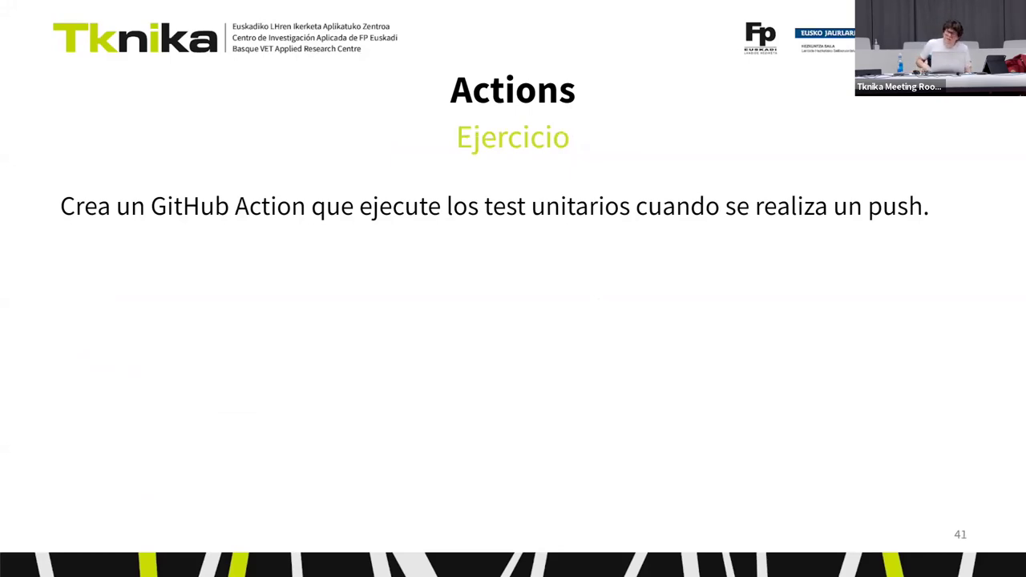
key(Right)
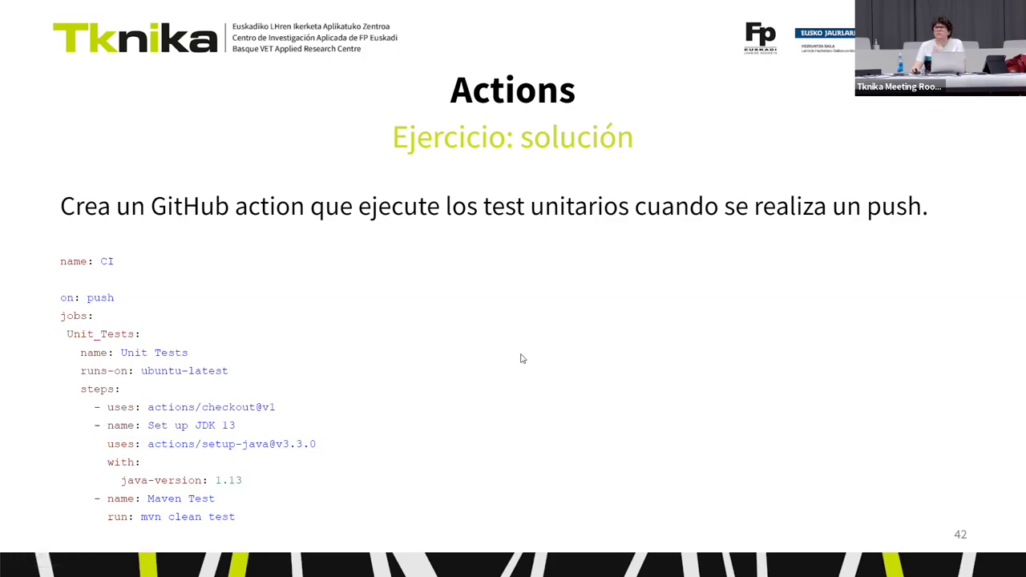
key(Right)
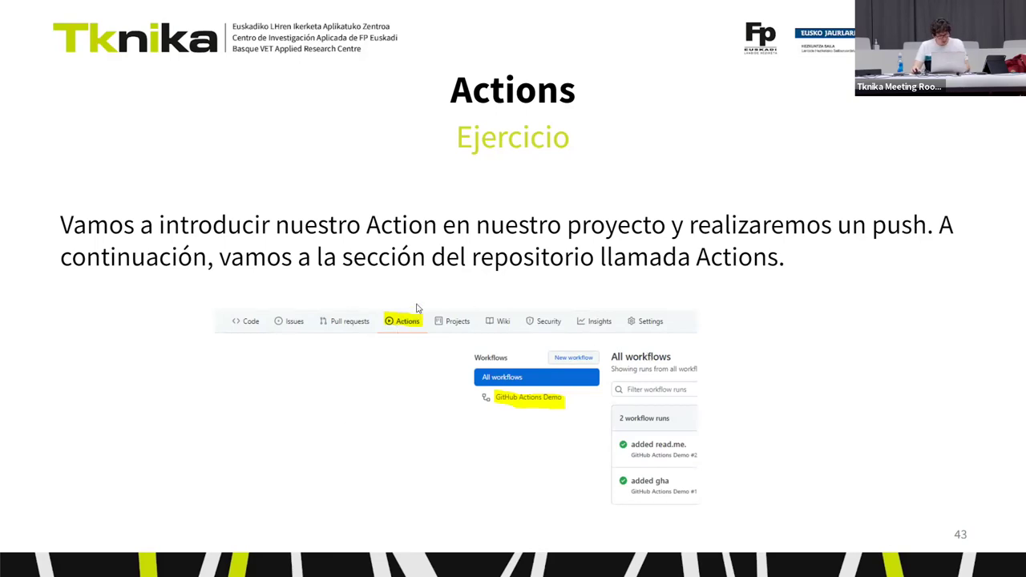
key(Escape)
click(646, 9)
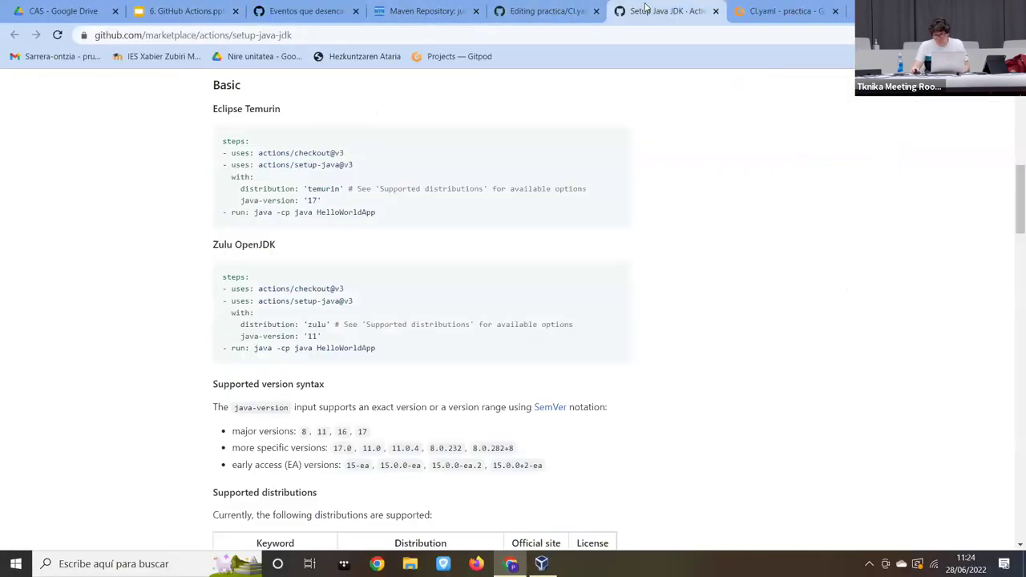
- Check the practica repository's workflow runs on GitHub, and list the project files beside CI.yaml in the Gitpod workspace
scroll(460, 178, up, 5)
click(533, 12)
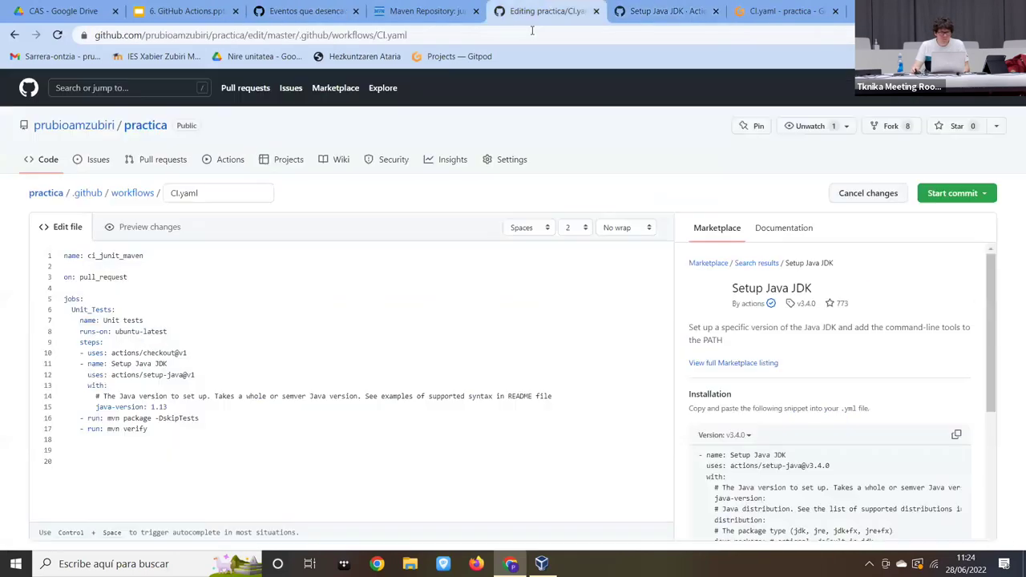
click(225, 159)
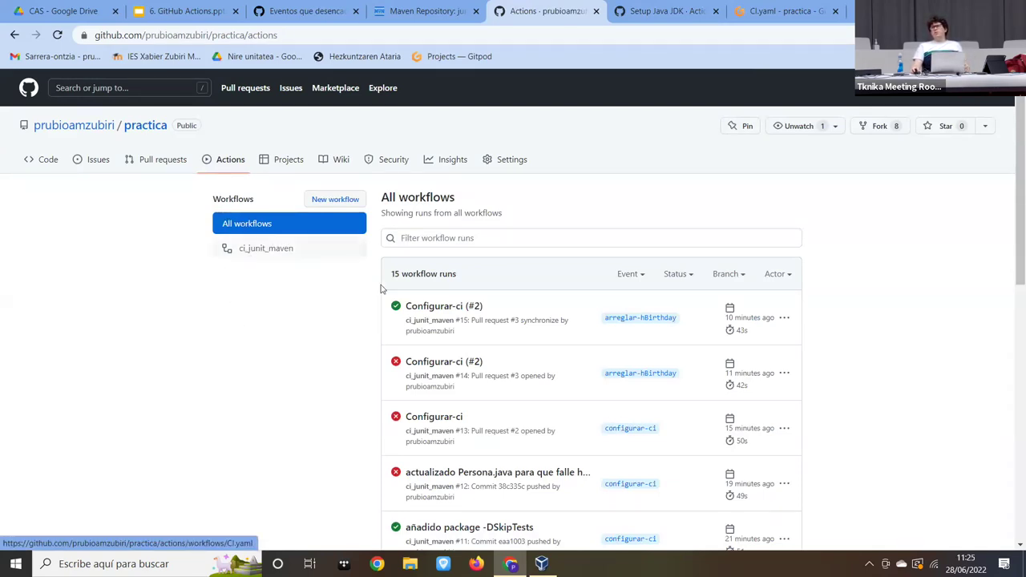
click(781, 10)
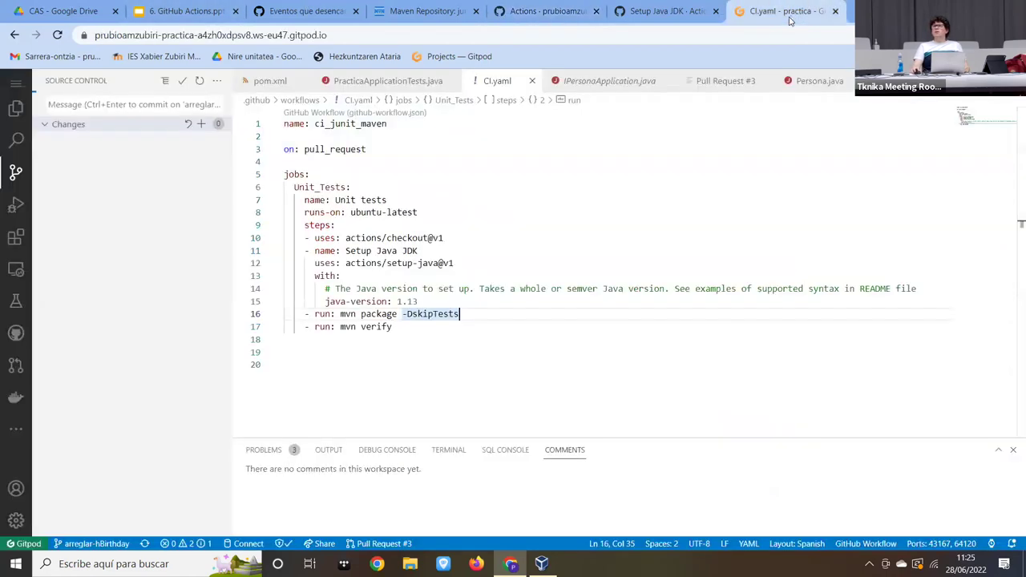
click(16, 108)
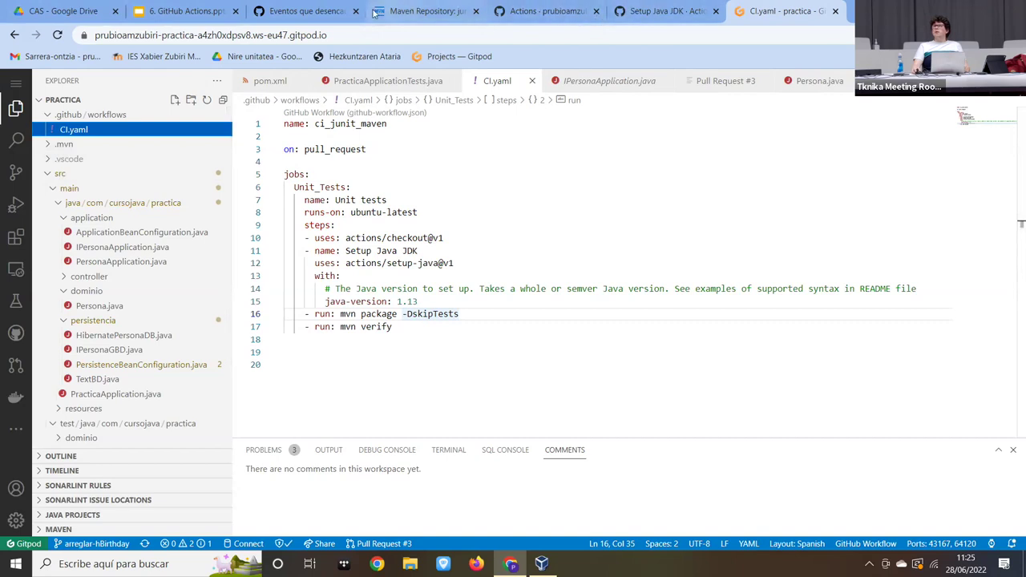
- Go to github.com in place of the workflow events documentation and open the springdemo repository
click(309, 11)
click(308, 35)
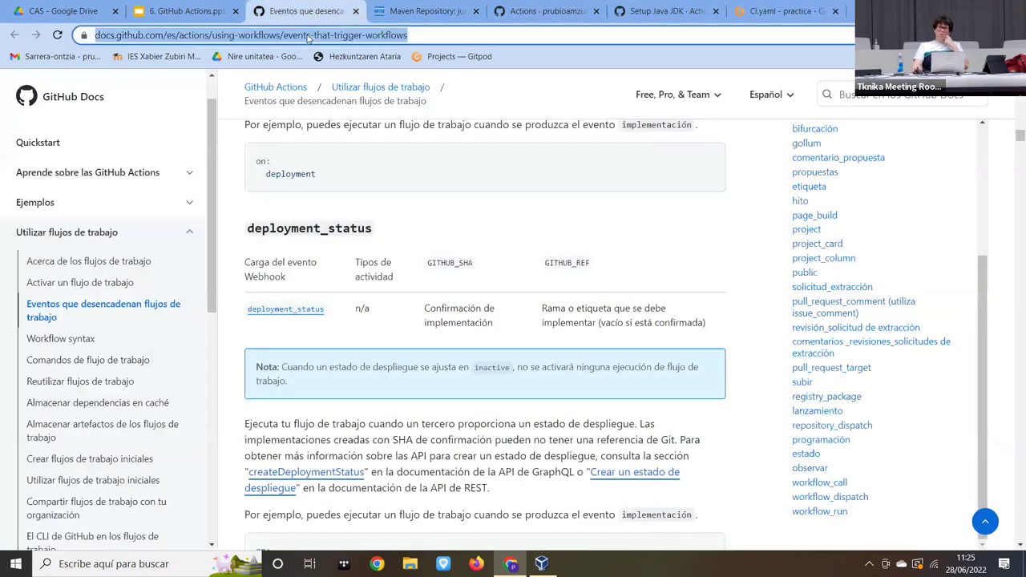
text(githu)
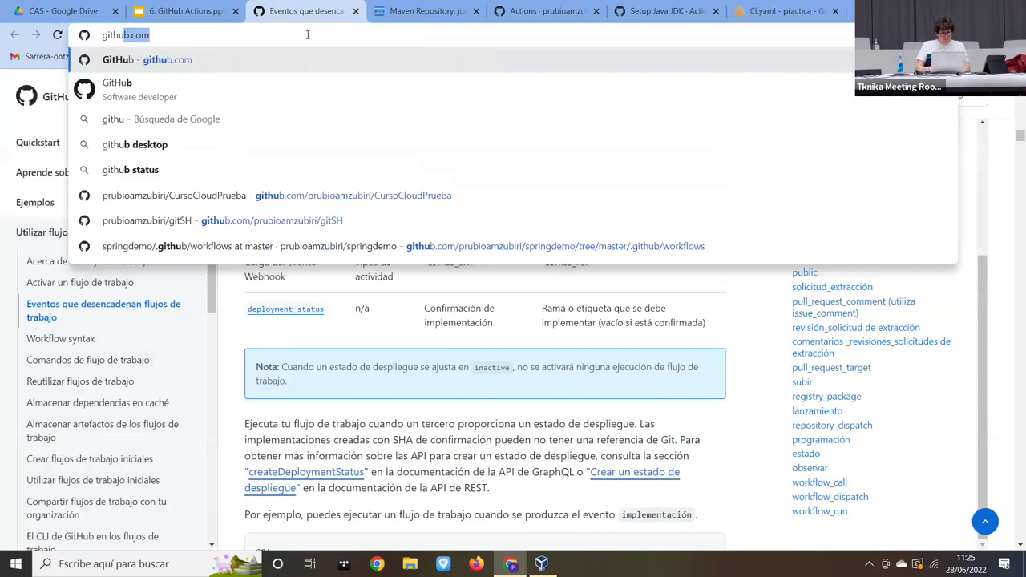
key(Return)
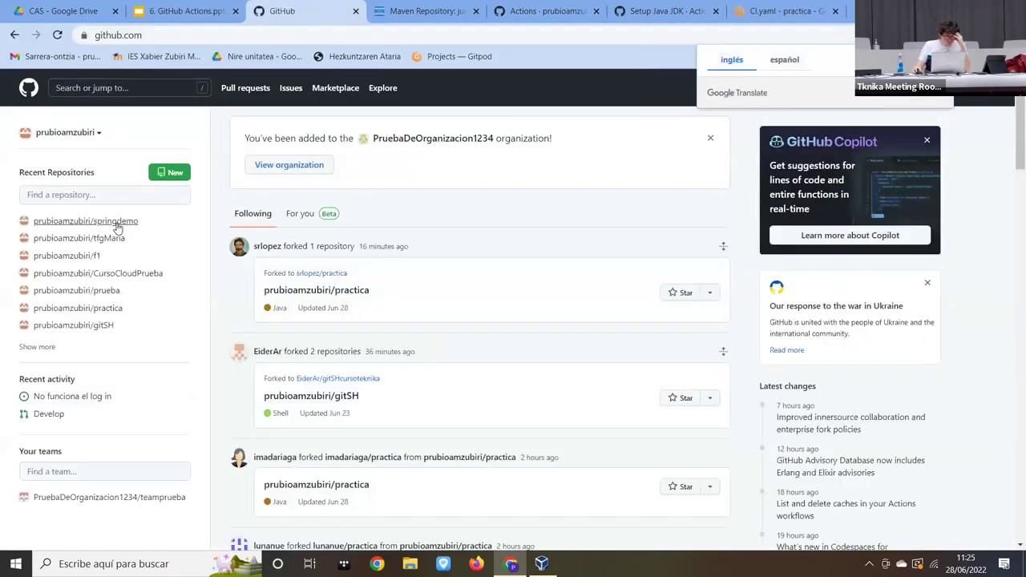
click(118, 222)
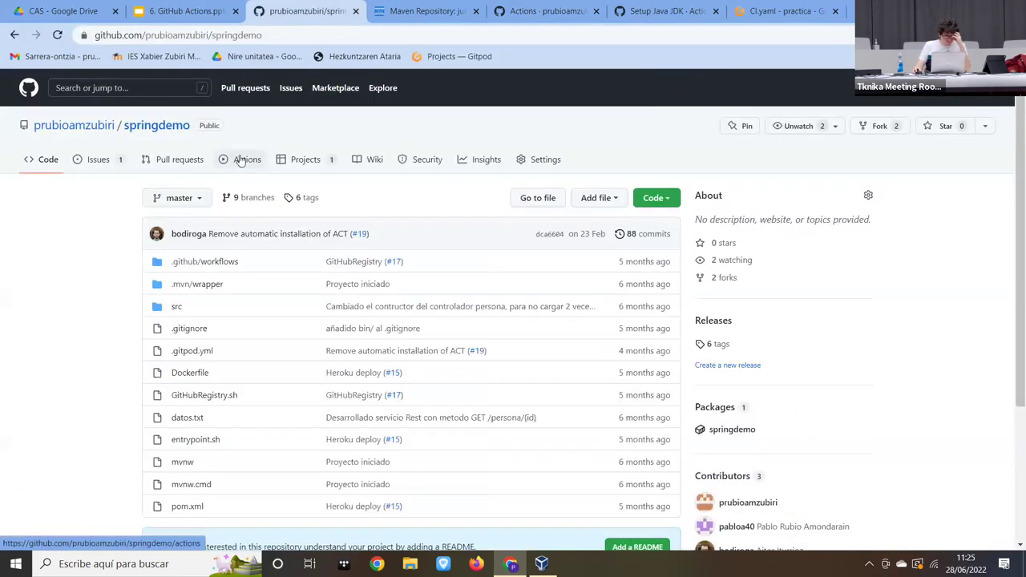
- Open springdemo's .github/workflows folder and view it on the ComposeToAzure branch
click(241, 160)
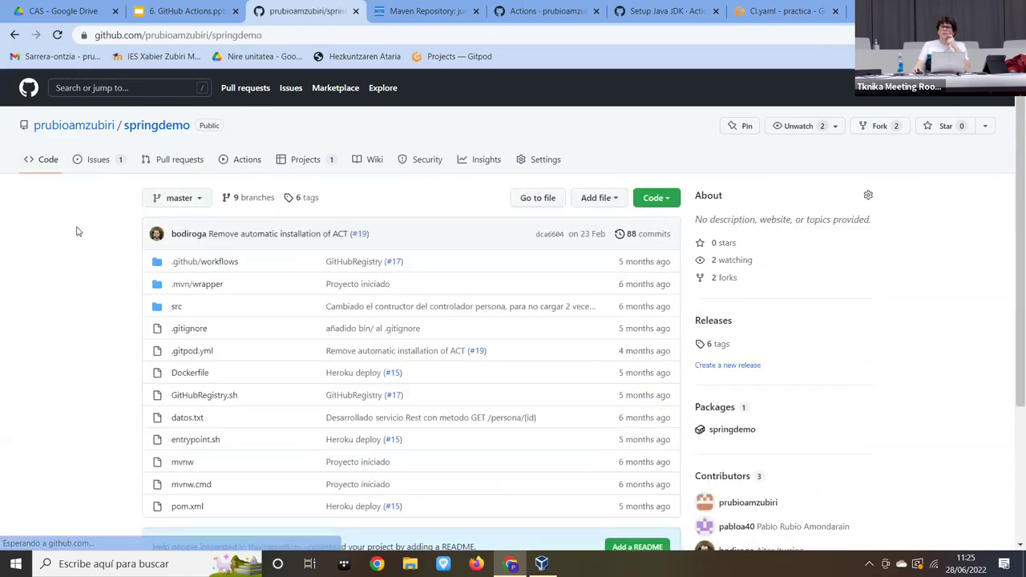
click(190, 264)
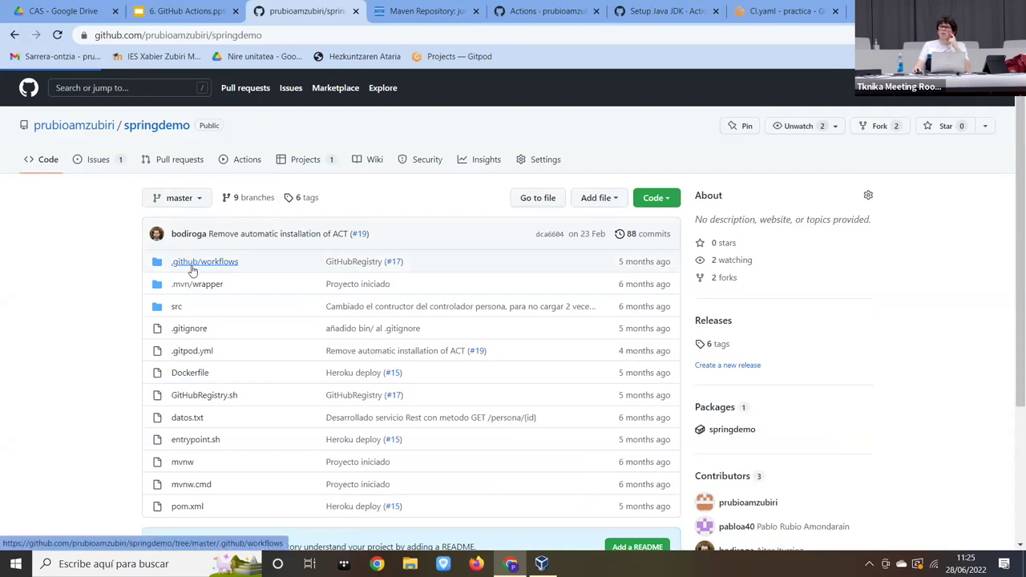
click(185, 197)
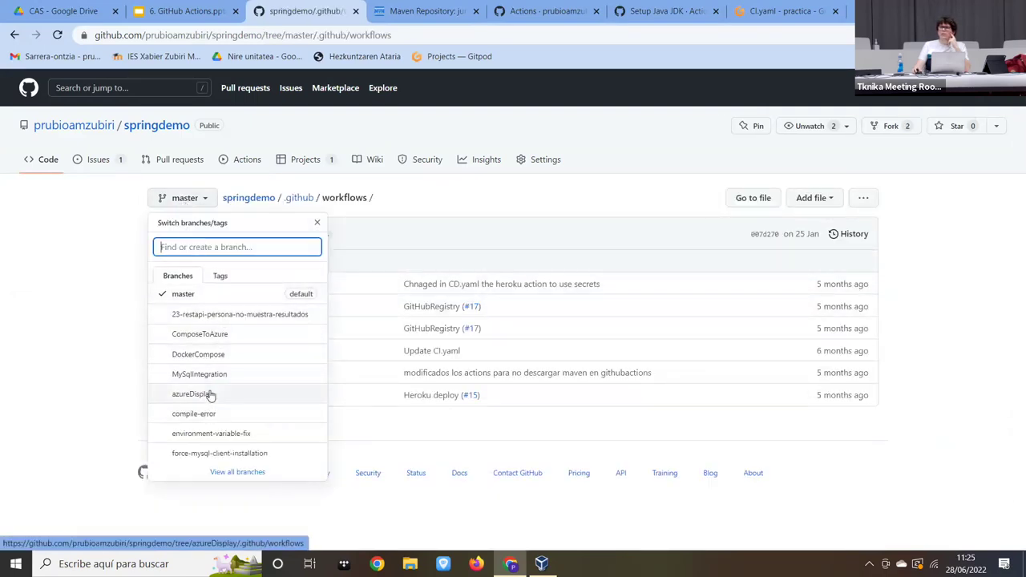
click(207, 336)
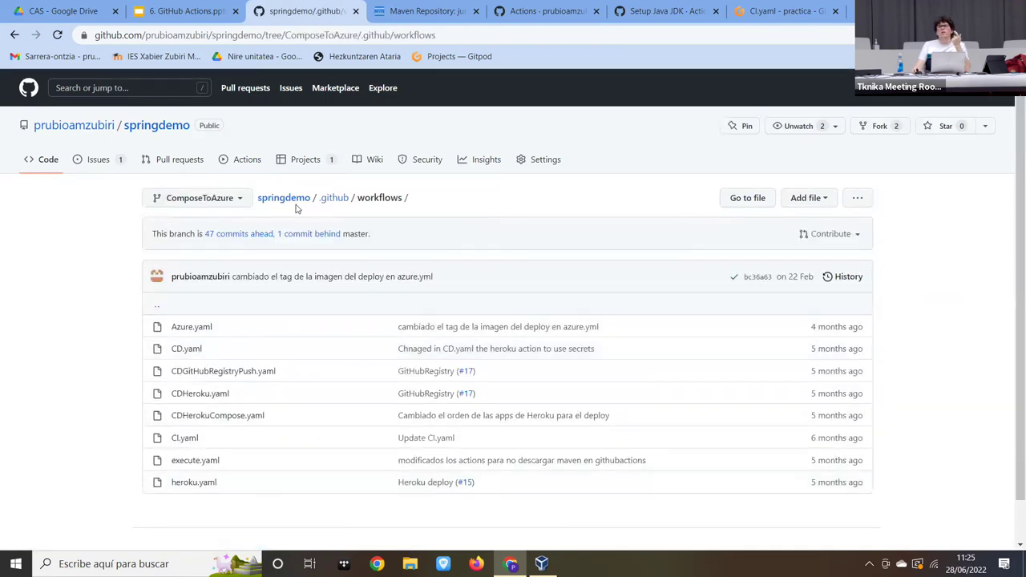
- View springdemo's workflow runs, select slide 44 of the 6. GitHub Actions slides, and return to the runs
click(238, 163)
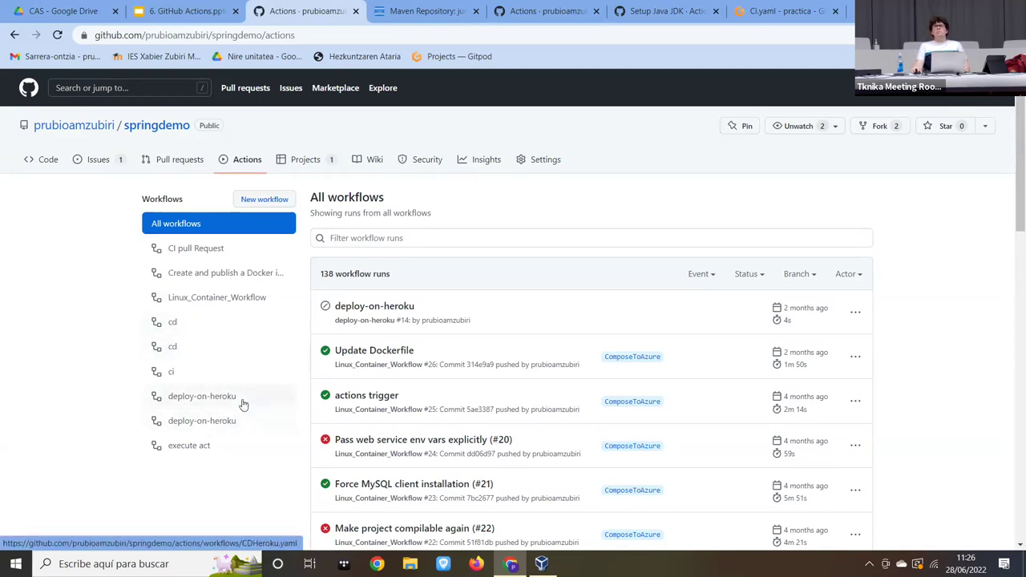
click(184, 10)
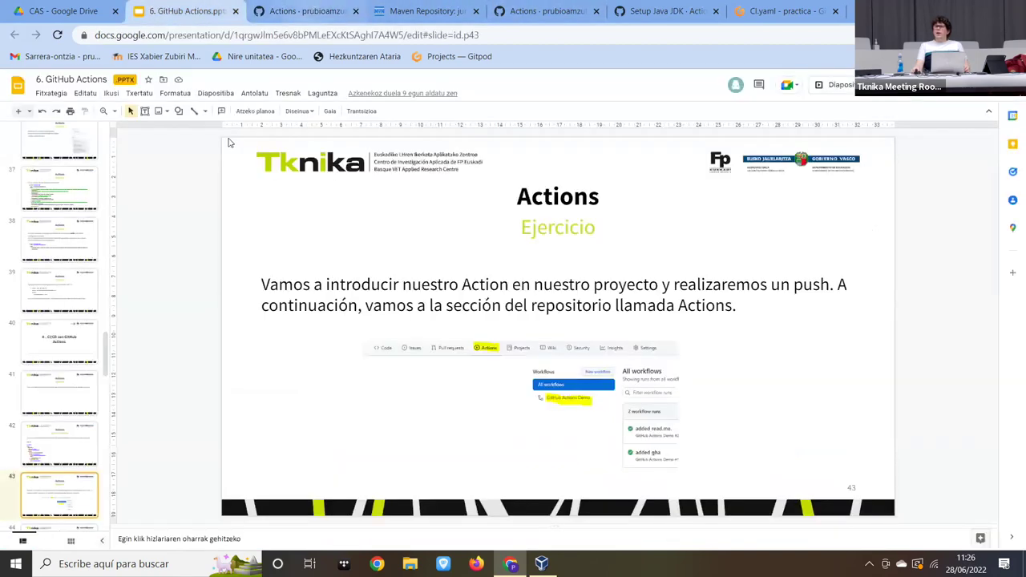
scroll(68, 446, down, 2)
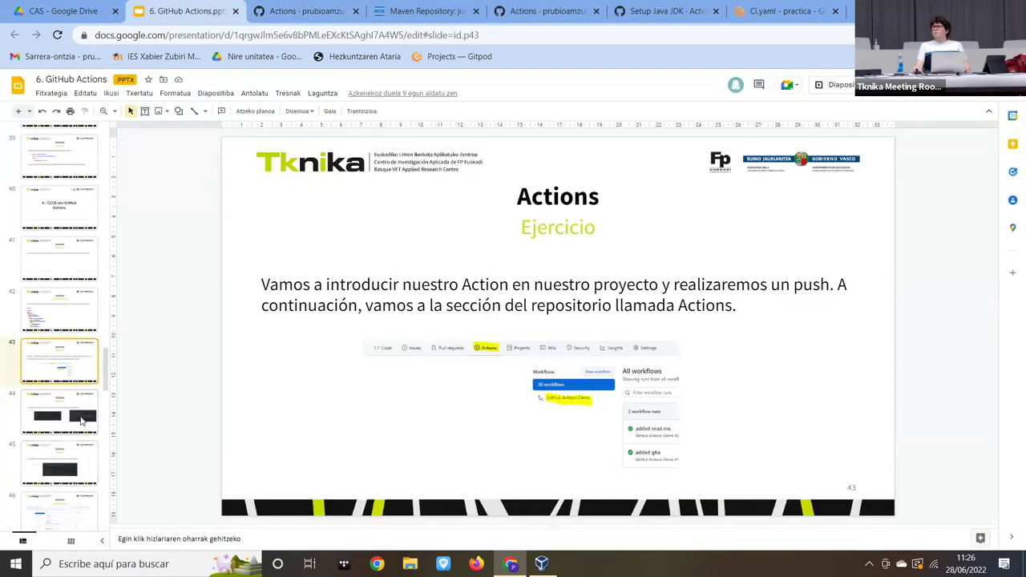
click(81, 422)
click(256, 8)
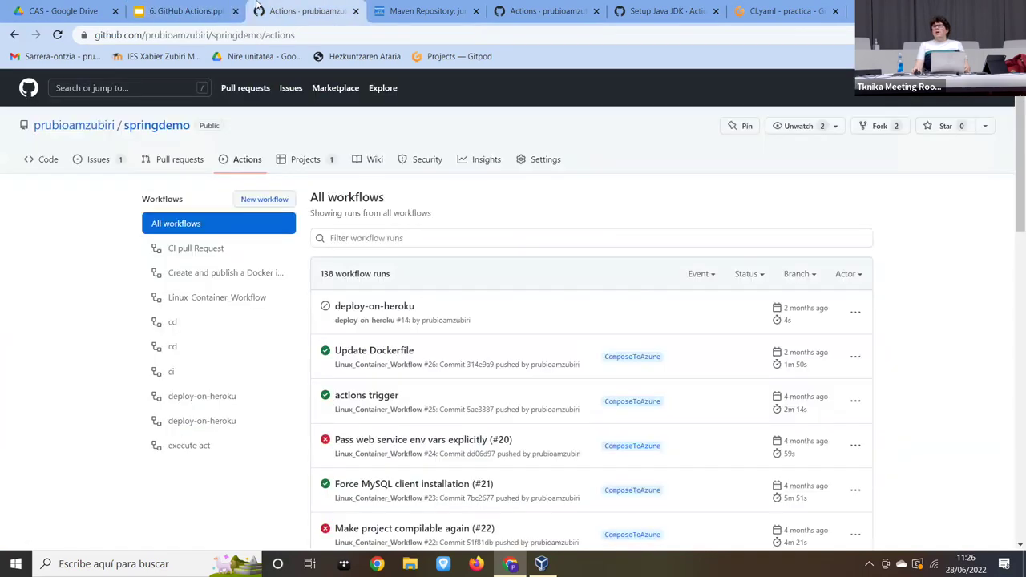
- Examine the build-and-deploy job steps of the Update Dockerfile run, checking them against CI.yaml in the Gitpod workspace
click(381, 350)
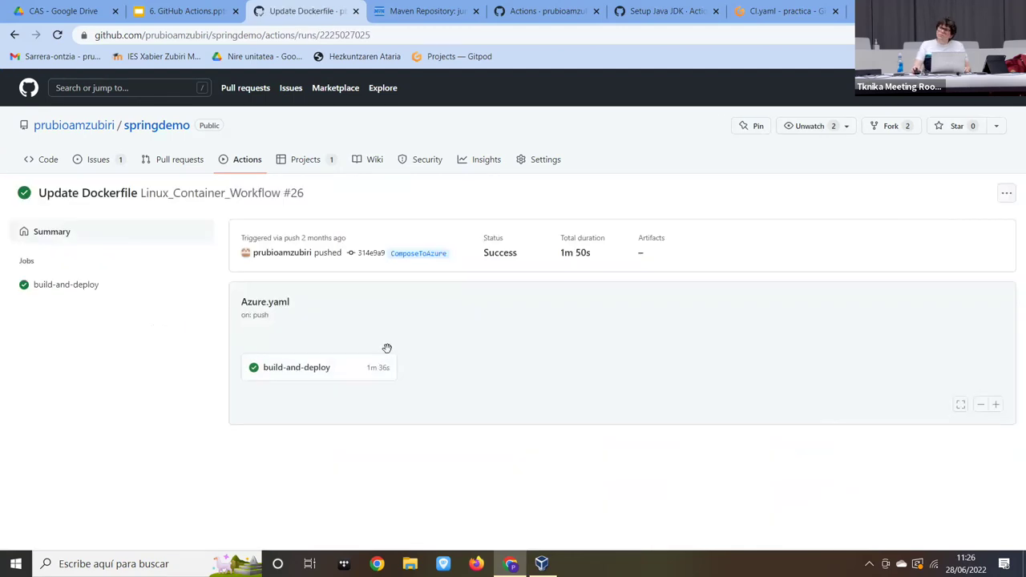
click(299, 376)
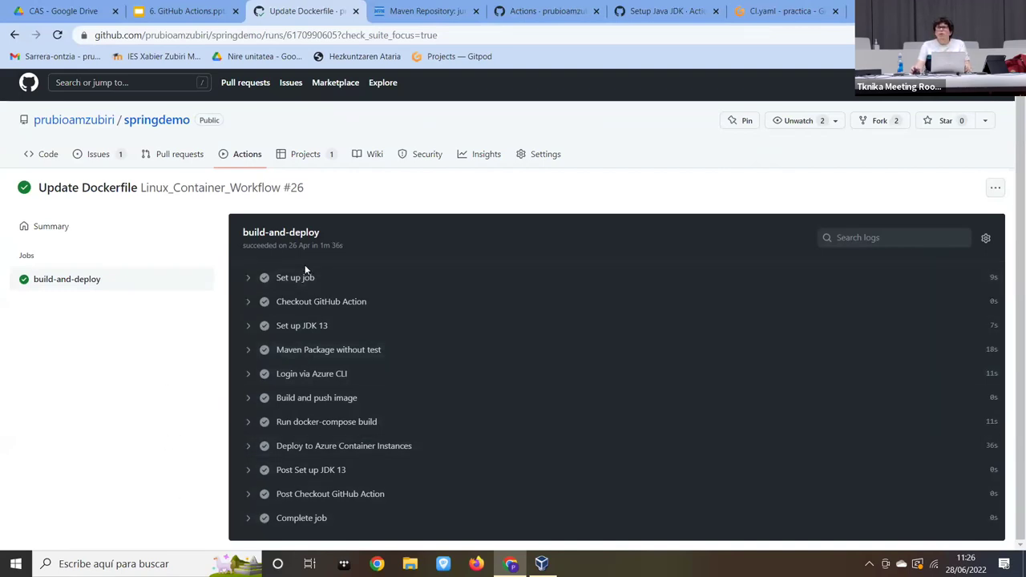
click(782, 11)
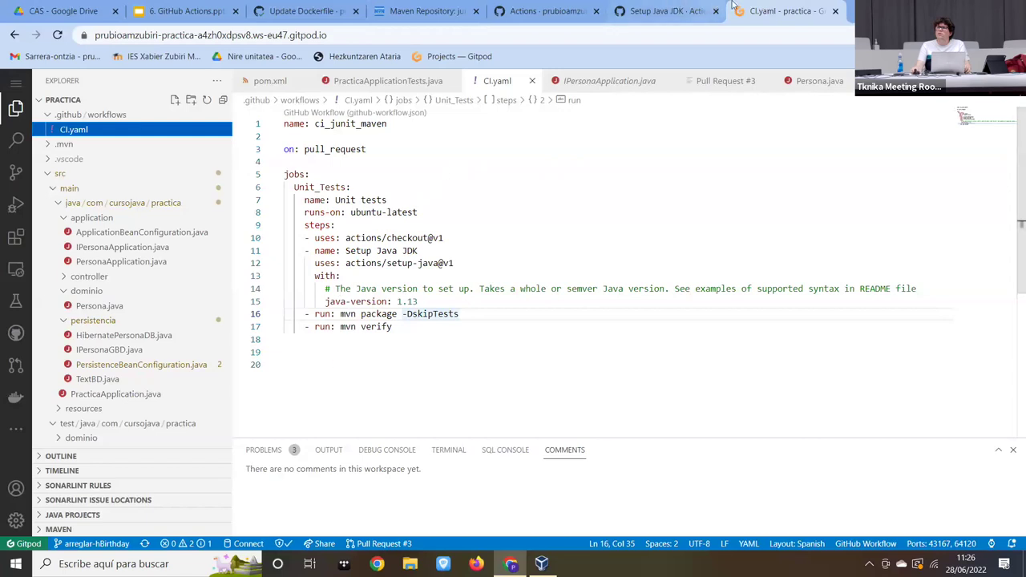
key(ctrl+shift+Tab)
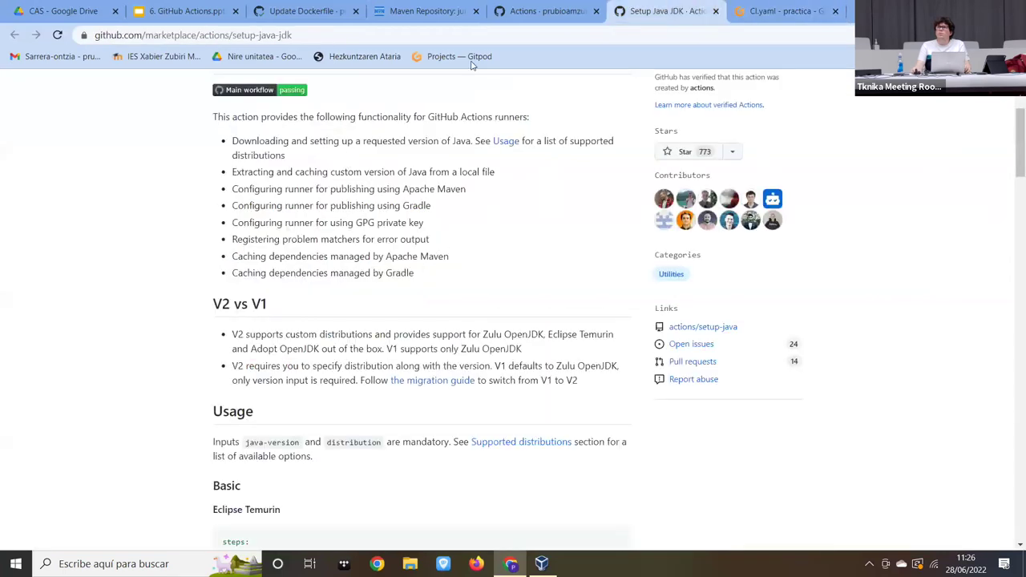
click(274, 13)
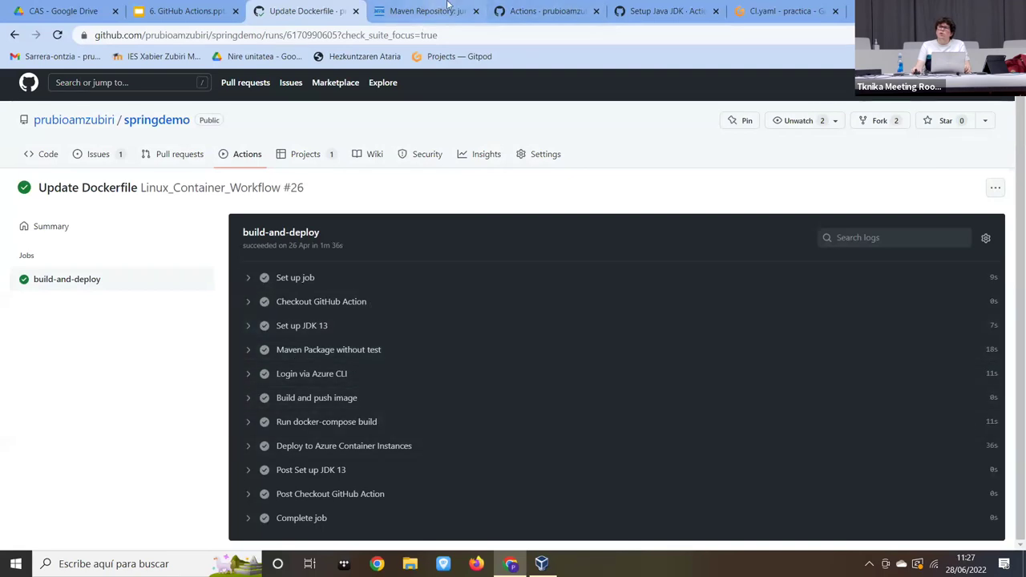
- Open the Unit tests job of practica's latest Configurar-ci (#2) run, and expand and collapse its mvn package -DskipTests log
click(521, 8)
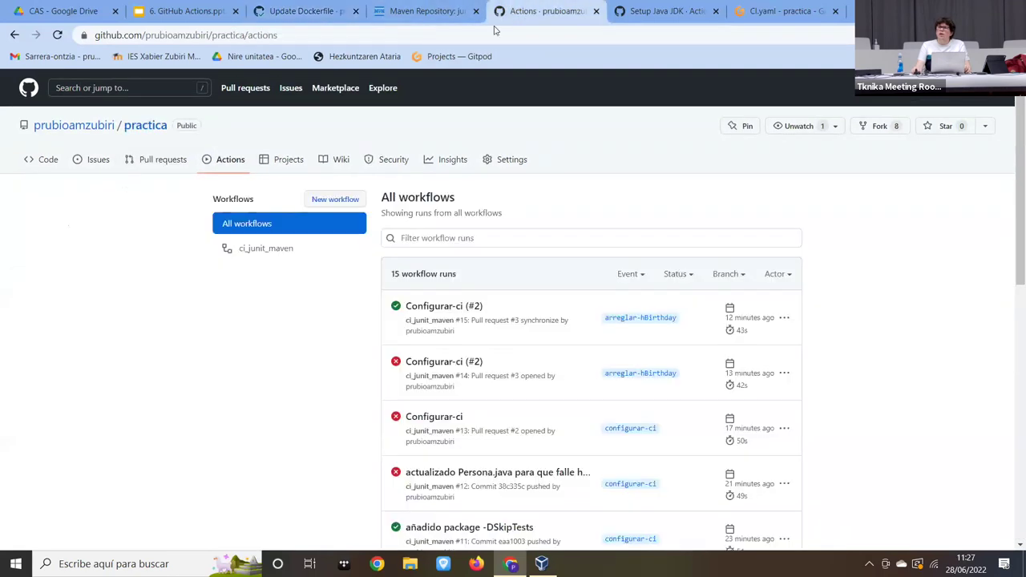
click(454, 312)
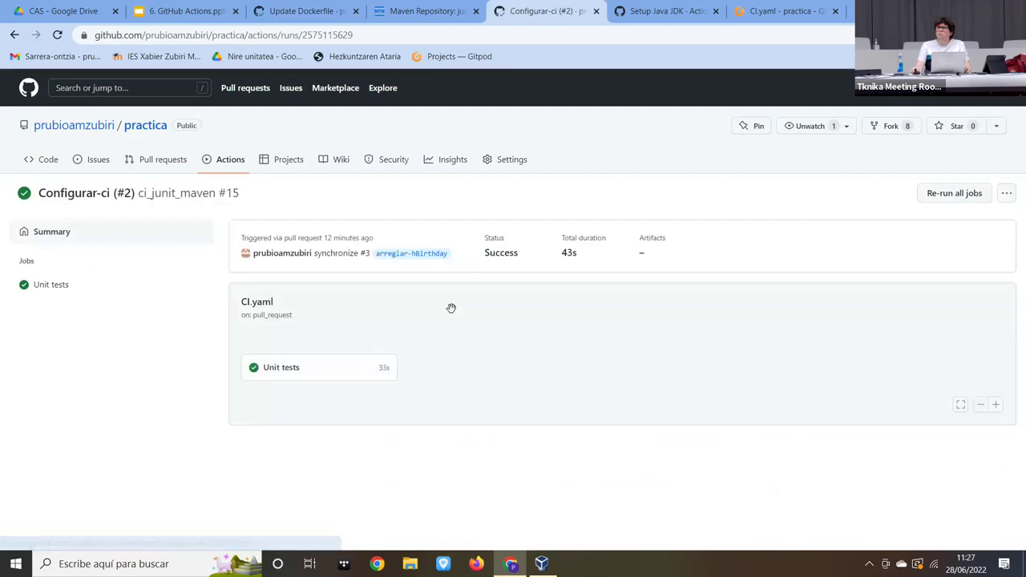
click(313, 381)
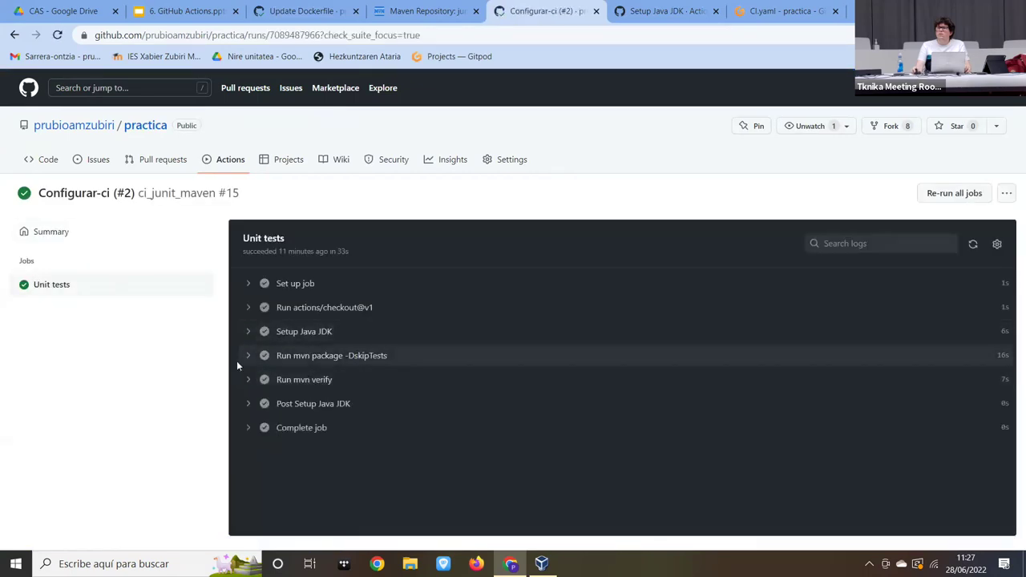
click(247, 357)
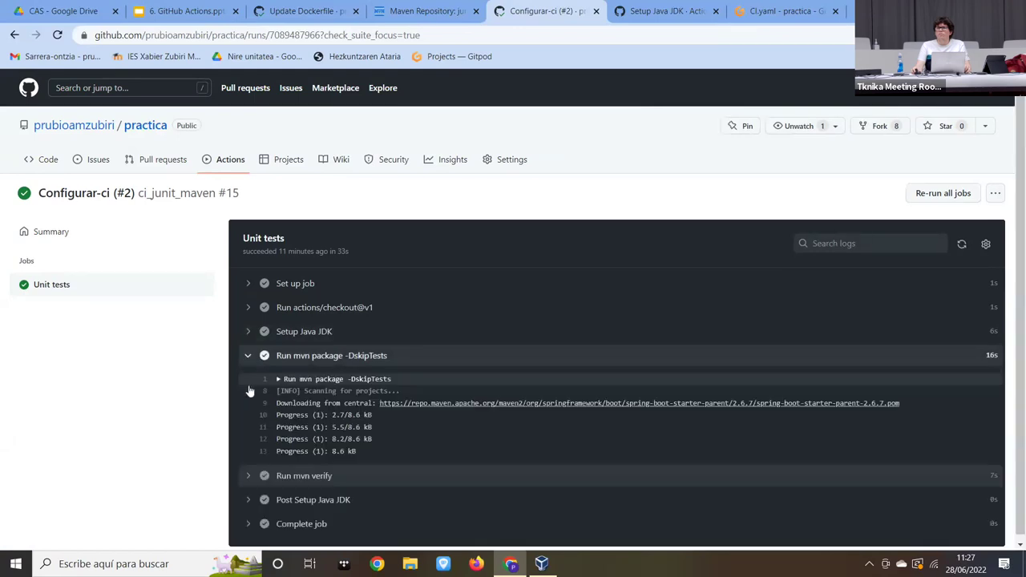
click(245, 355)
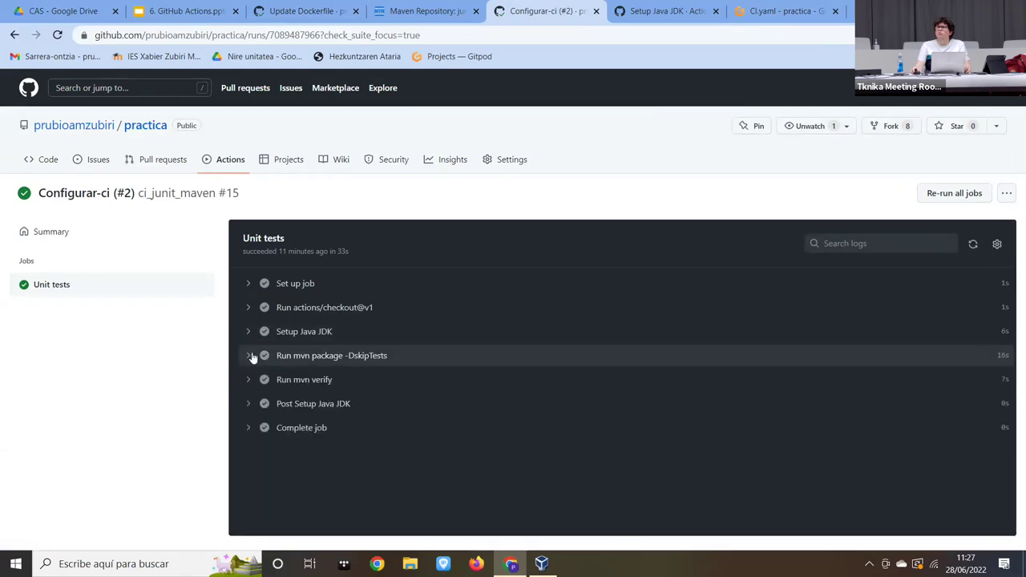
- In the Gitpod workspace's CI.yaml, name the mvn package -DskipTests step "Realizar Package de mvn sin tests", with the name above its run line
click(782, 10)
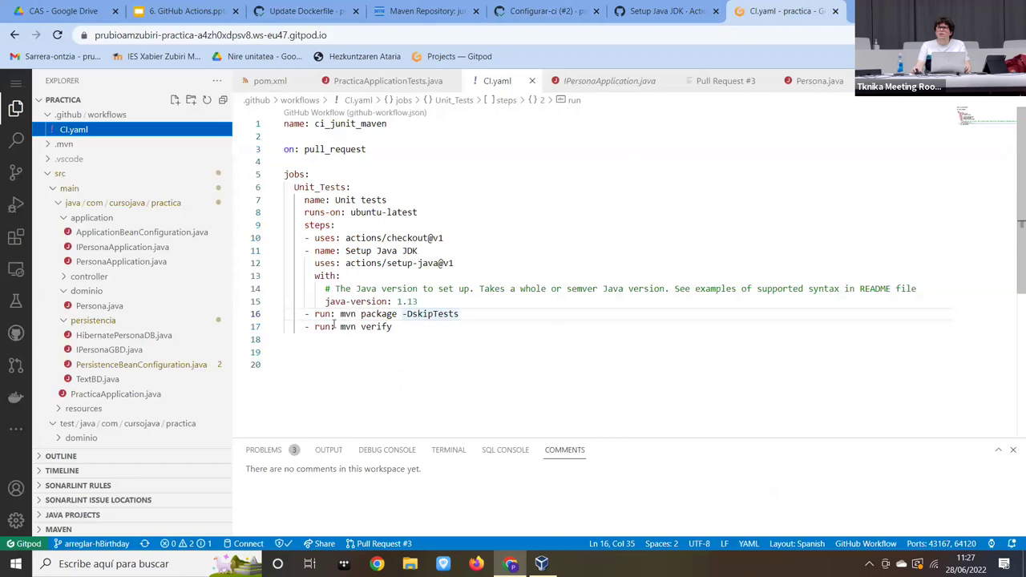
click(320, 320)
click(315, 315)
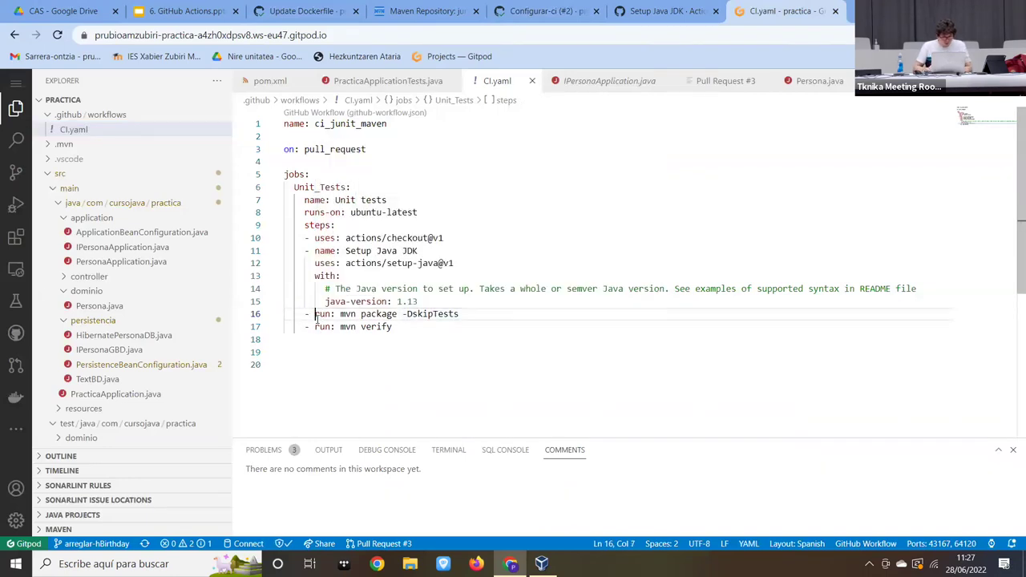
key(Return)
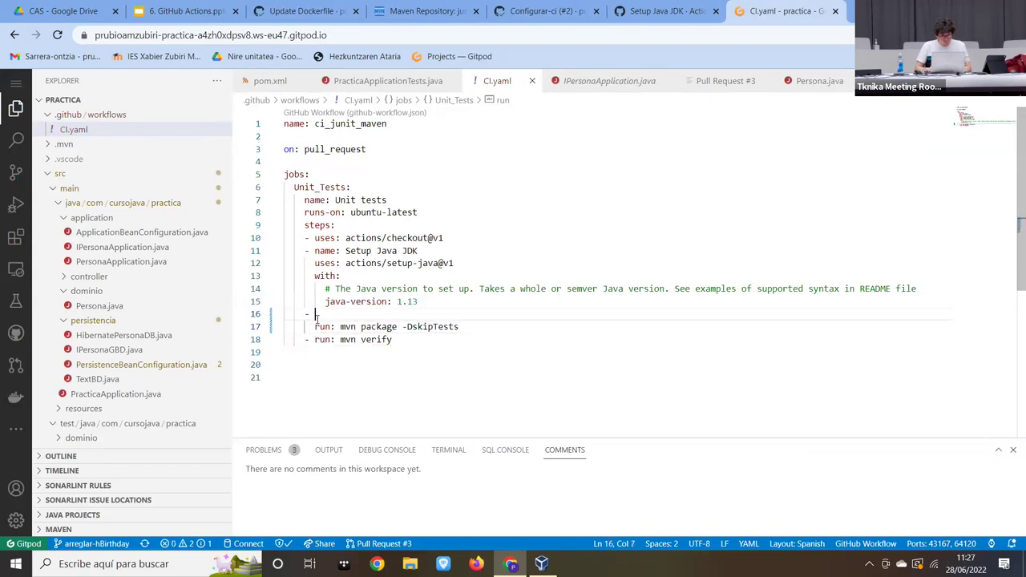
text(name: )
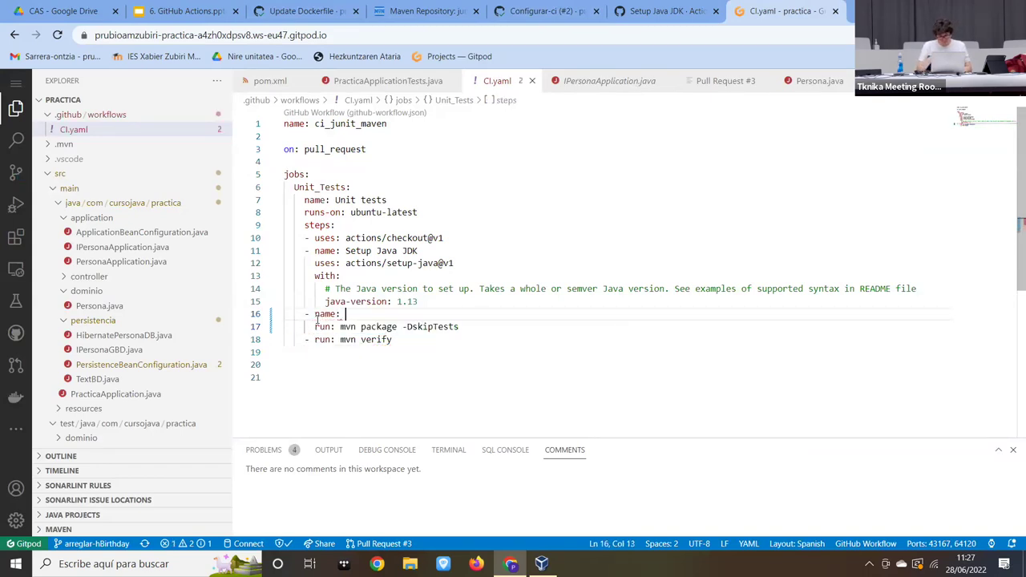
text(Realizar)
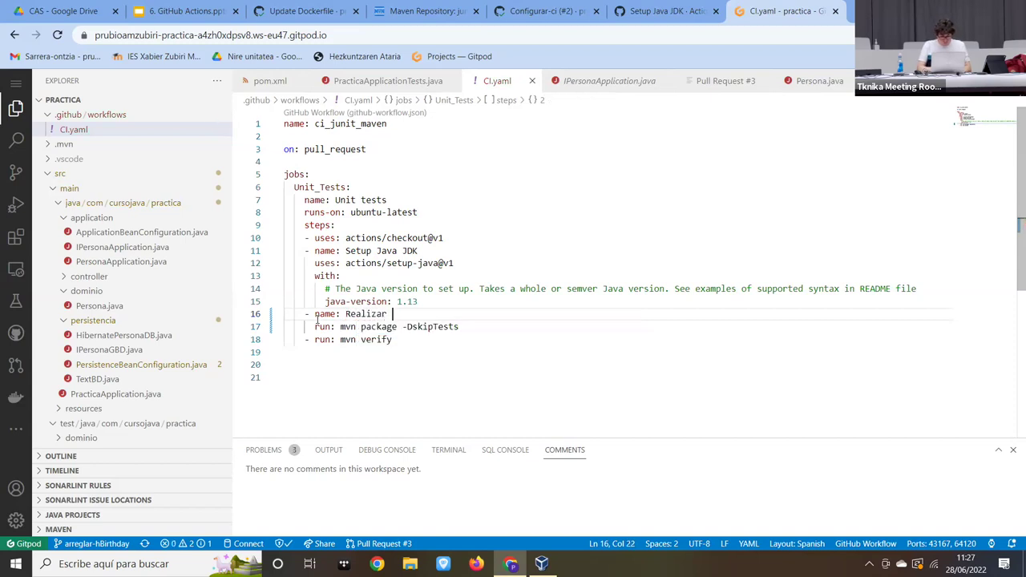
text( Package de)
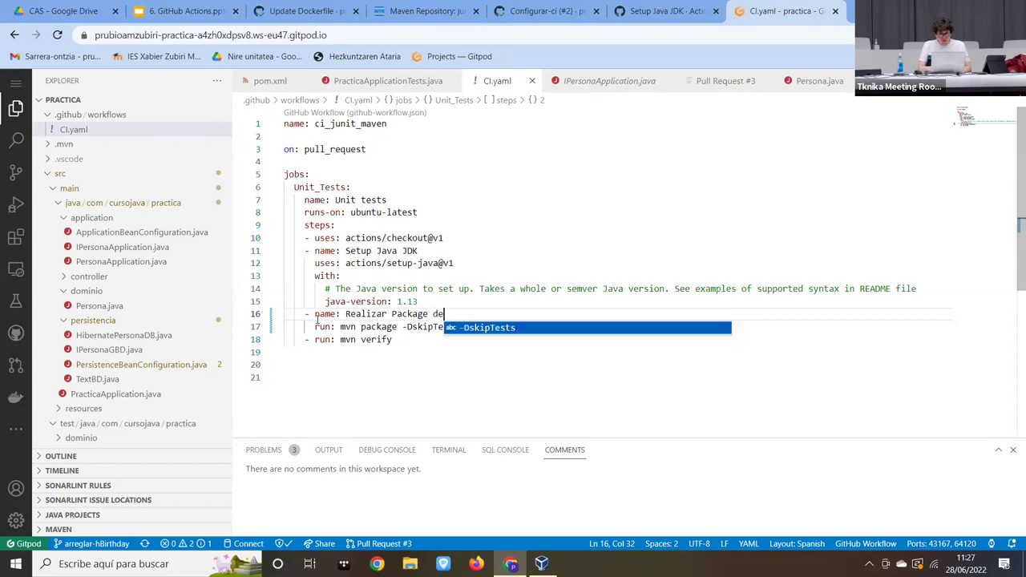
text( mvn)
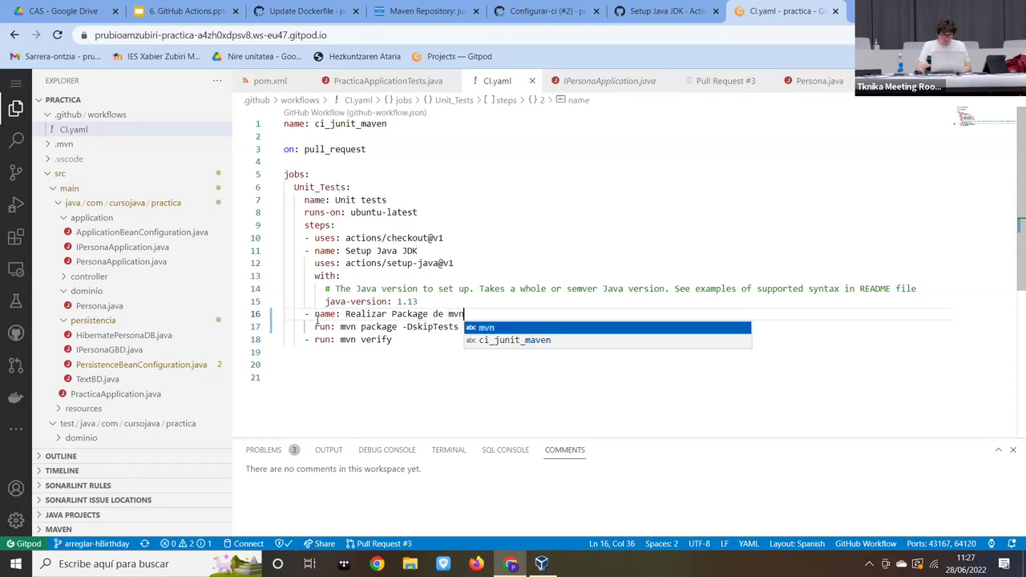
text( sin tests)
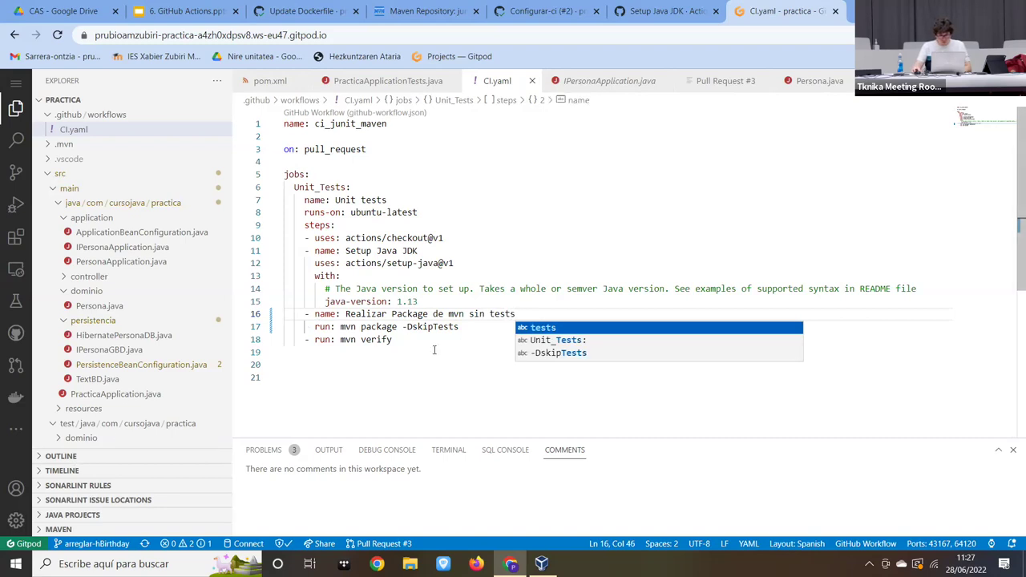
- In CI.yaml, name the mvn verify step "Verificar proyecto con mvn", with the name above its run line
click(310, 340)
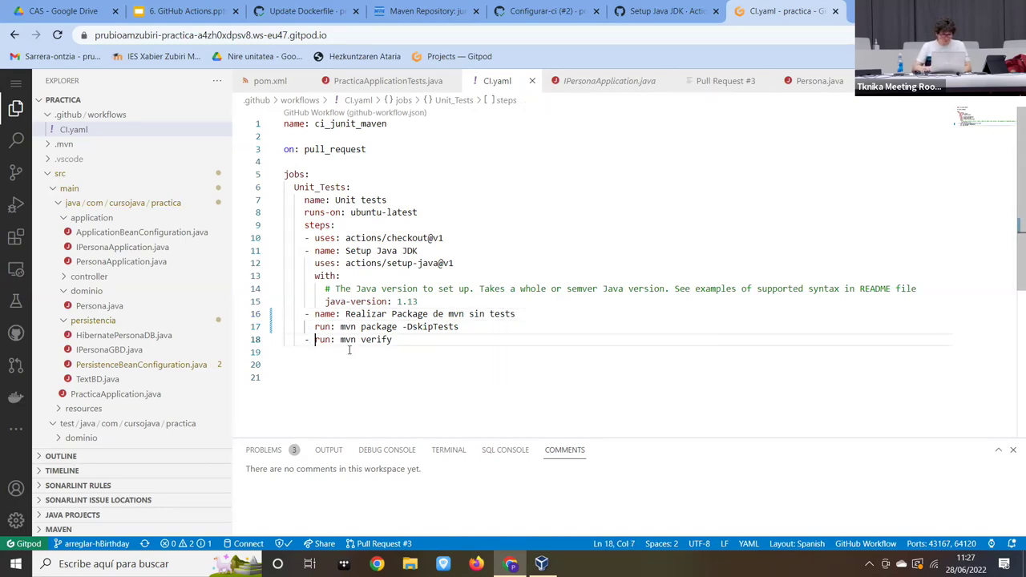
key(Return)
key(Up)
text(nam)
key(Return)
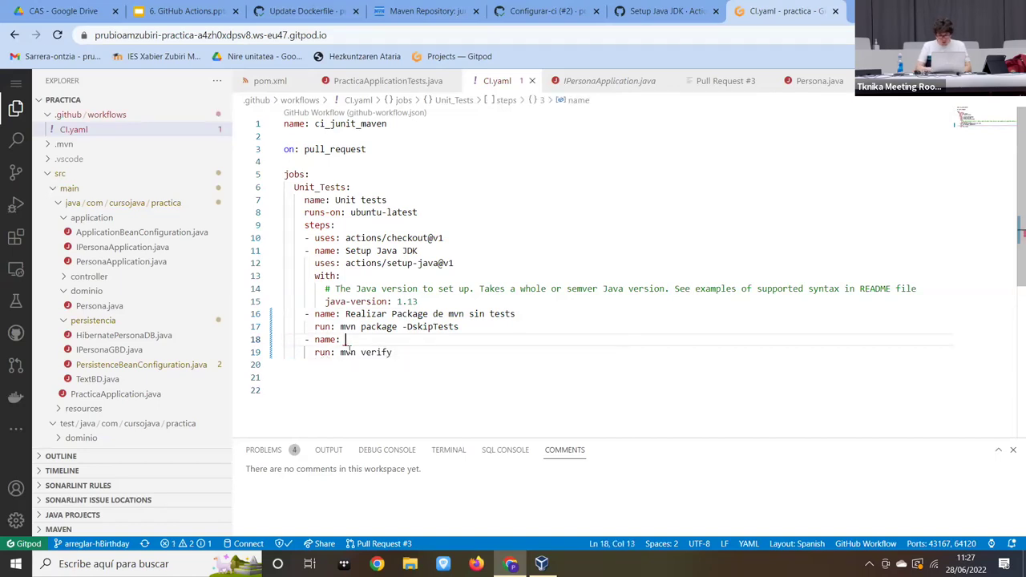
text(R)
text(Verificar pro)
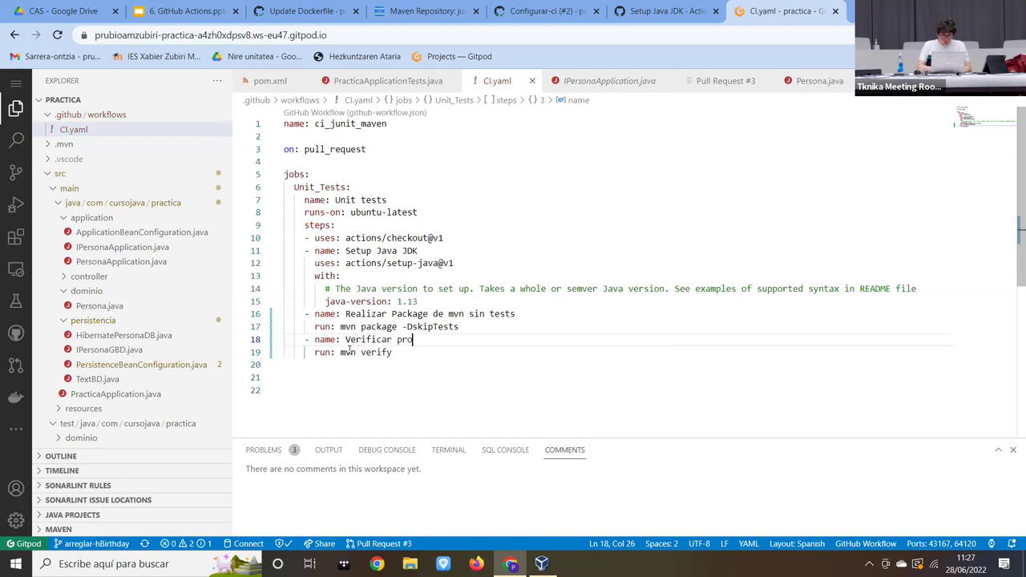
text(yecto con )
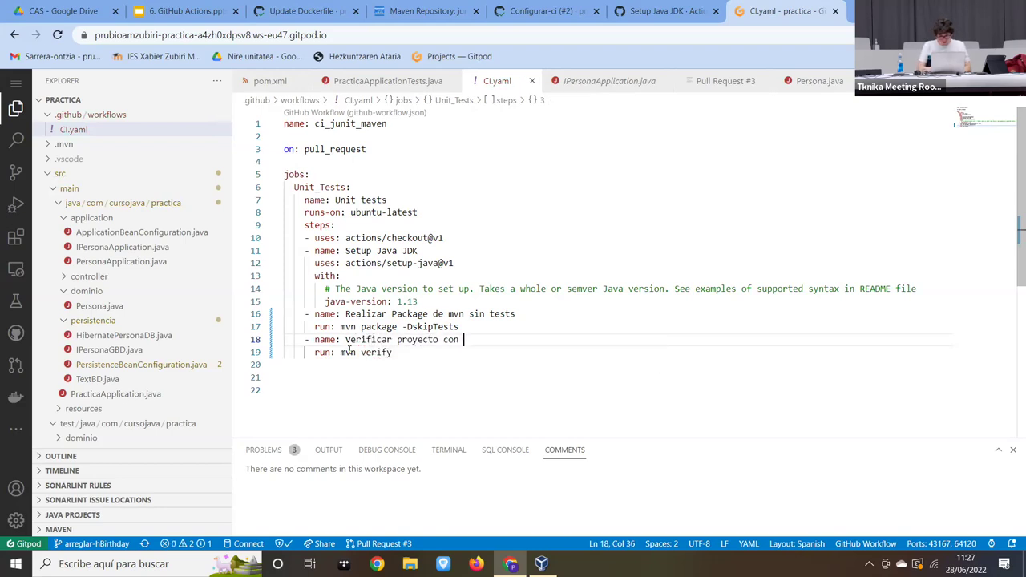
text(mvn)
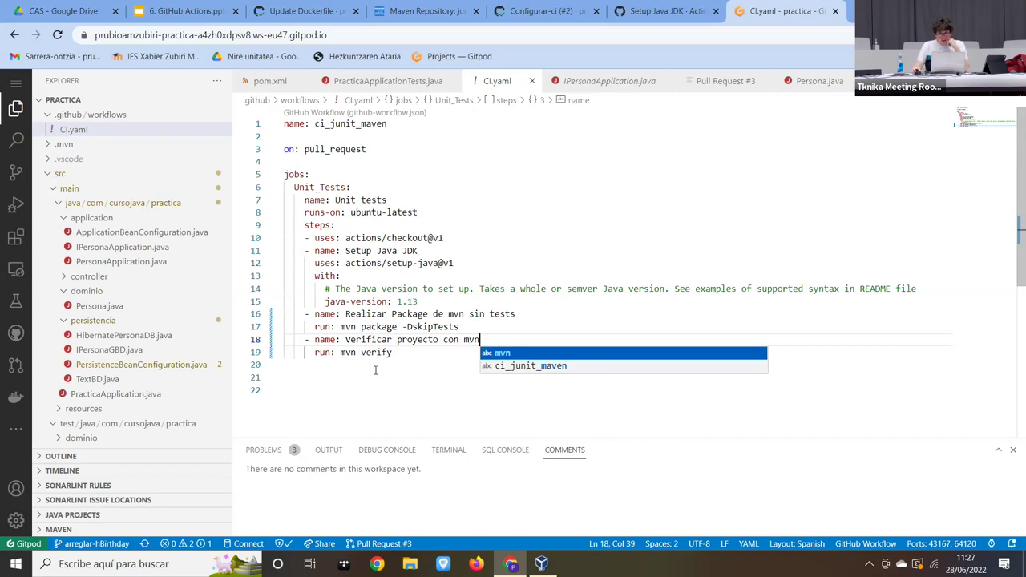
click(375, 371)
- Compare the Unit tests job steps of practica's Configurar-ci (#2) run with the named steps in CI.yaml
click(666, 10)
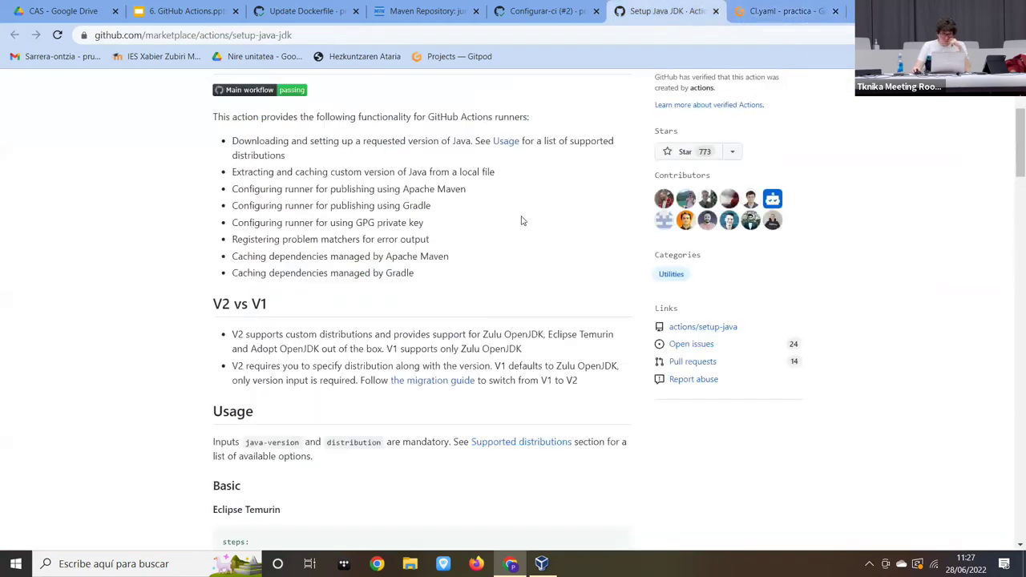
click(539, 10)
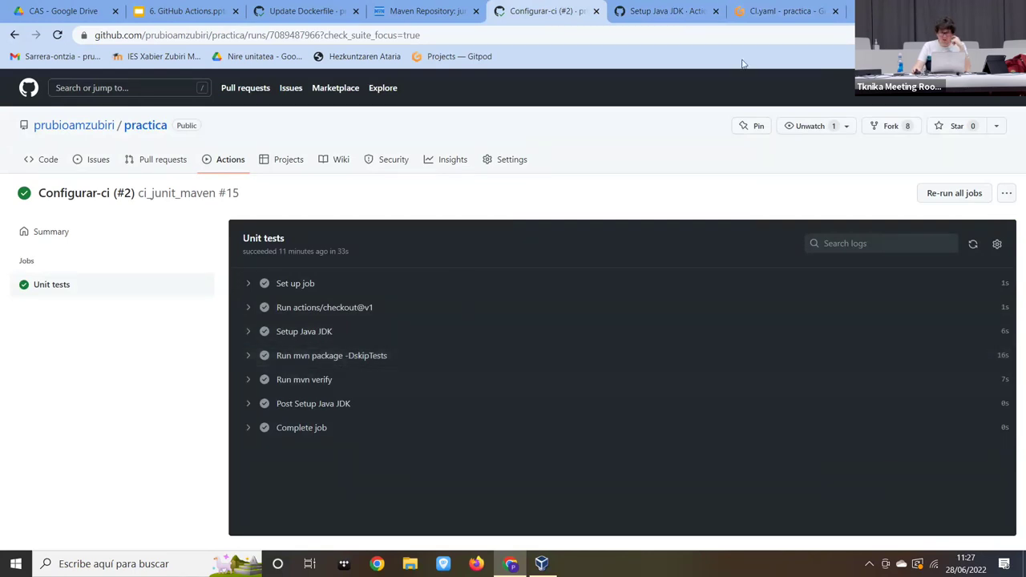
click(769, 11)
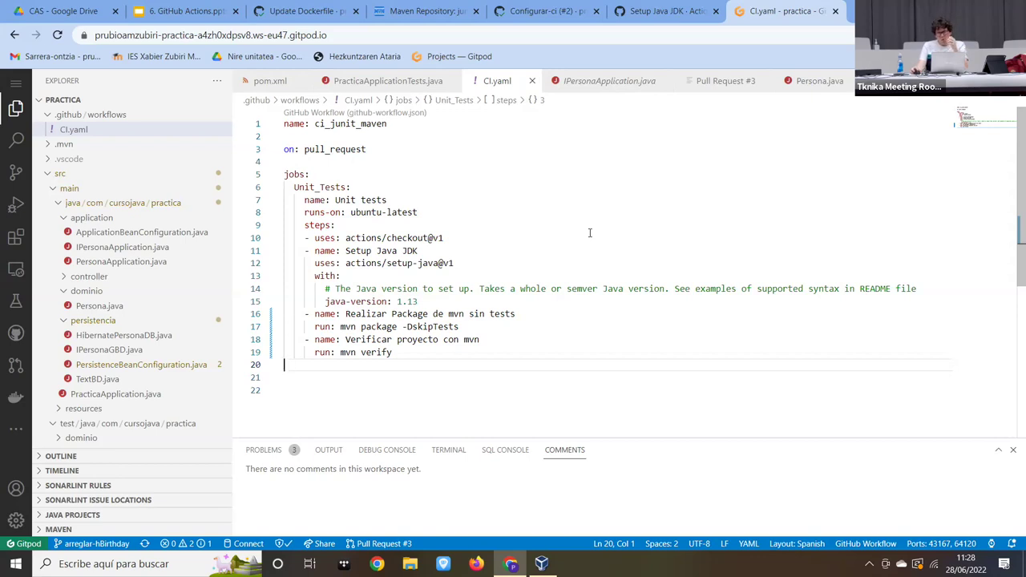
click(538, 12)
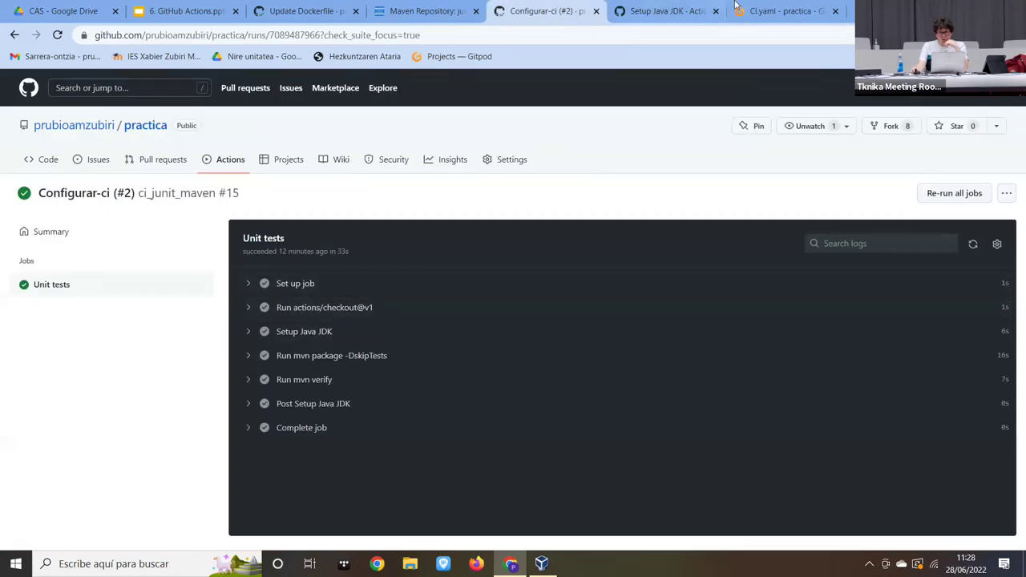
- In CI.yaml, name the actions/checkout@v1 step "Realizar Checkout del proyecto", with the name above its uses line
click(771, 12)
click(314, 238)
key(Return)
key(Tab)
key(Up)
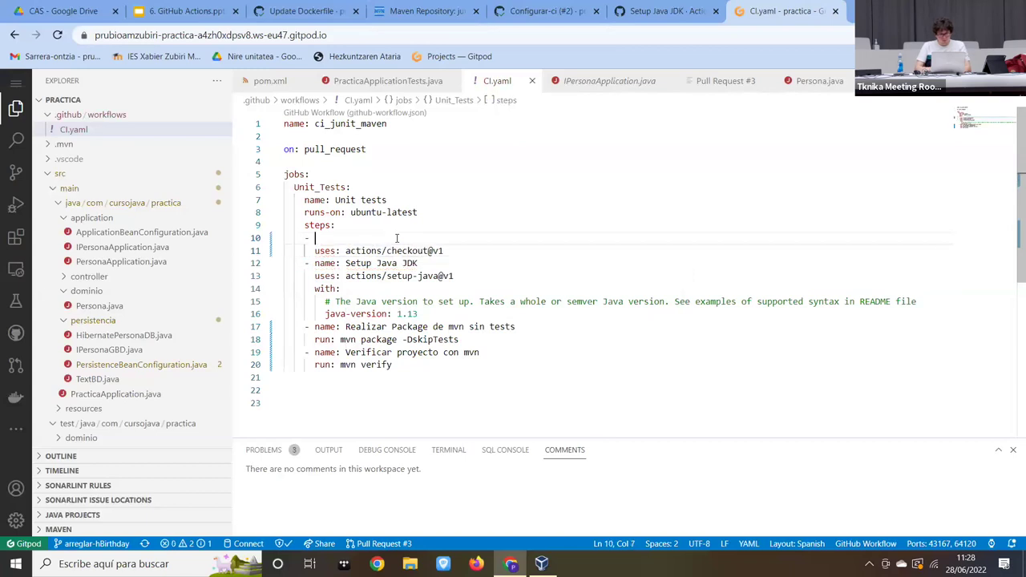
text(name: )
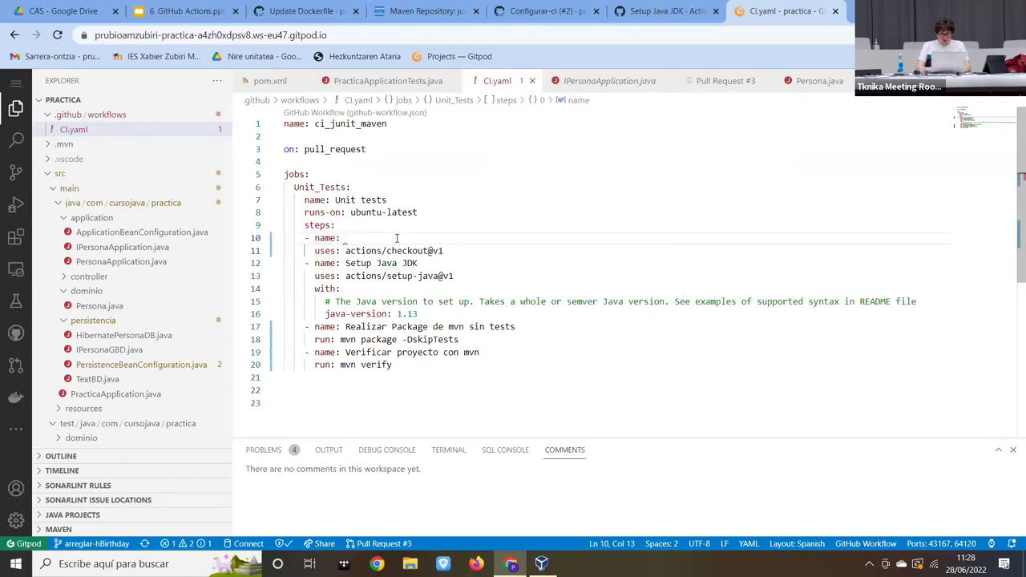
text(Realizar C)
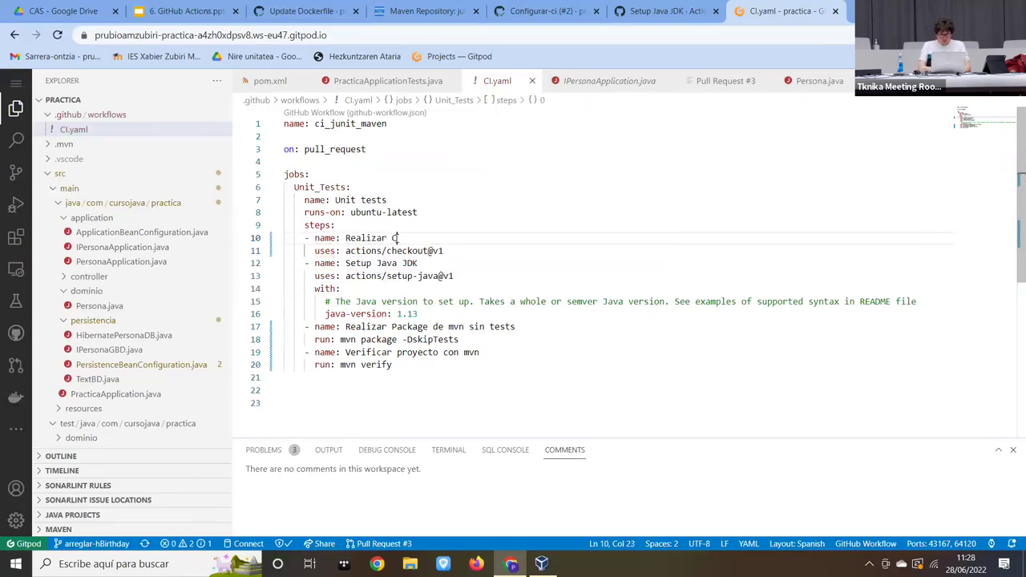
text(heckout del proyecto)
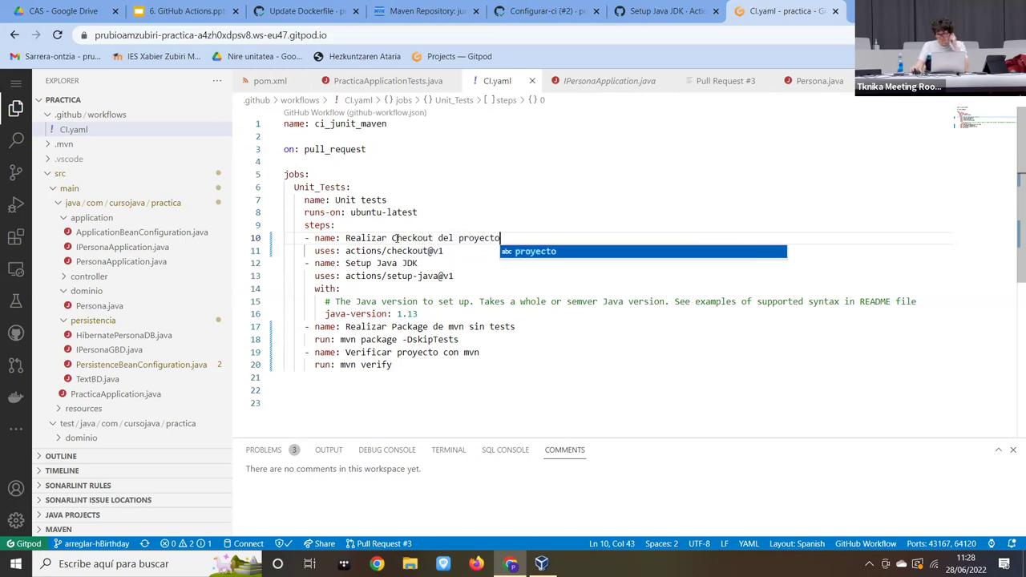
click(611, 186)
- Check the Configurar-ci (#2) run's job step list again and return to CI.yaml in the Gitpod workspace
click(666, 11)
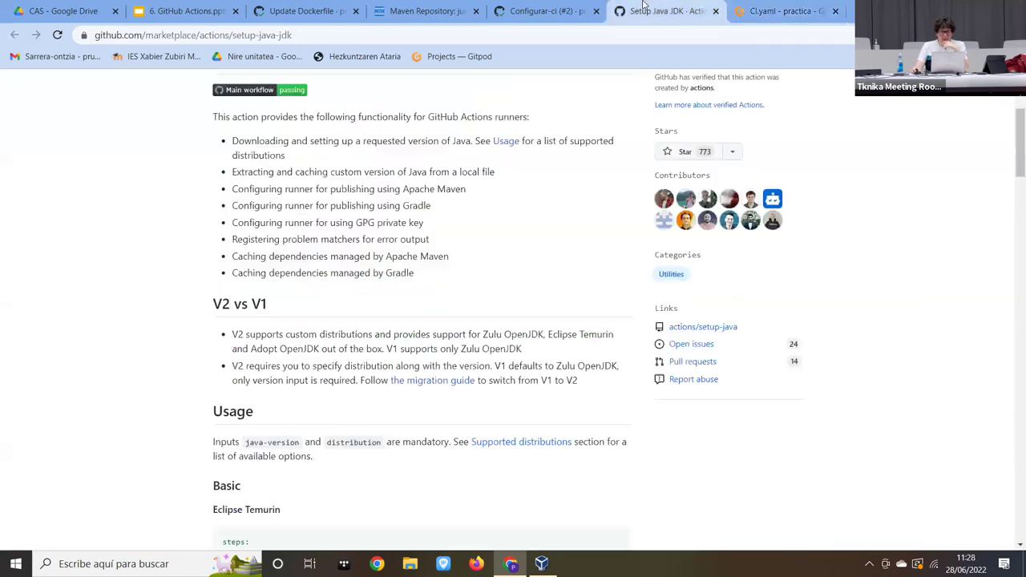
click(542, 10)
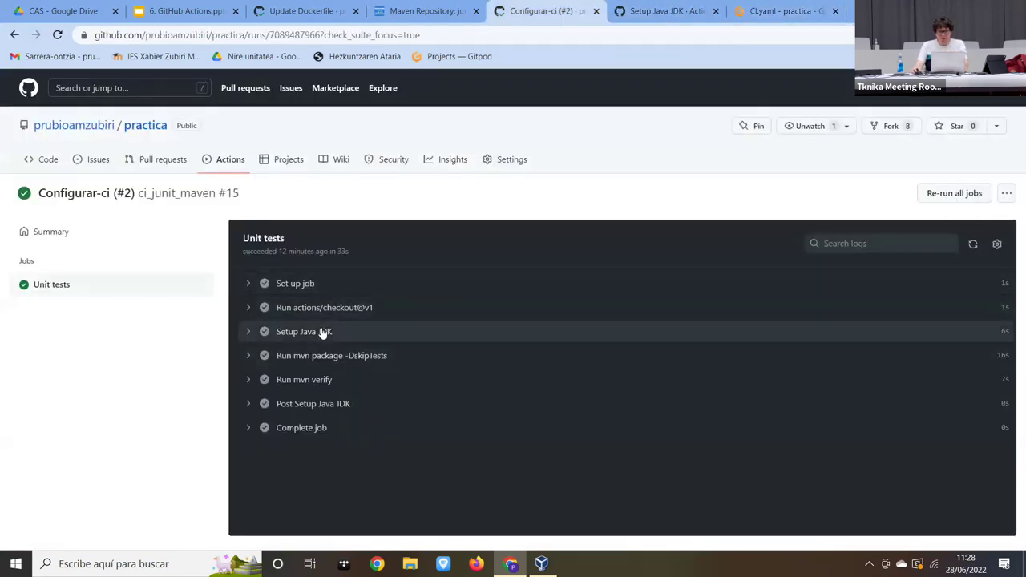
click(762, 11)
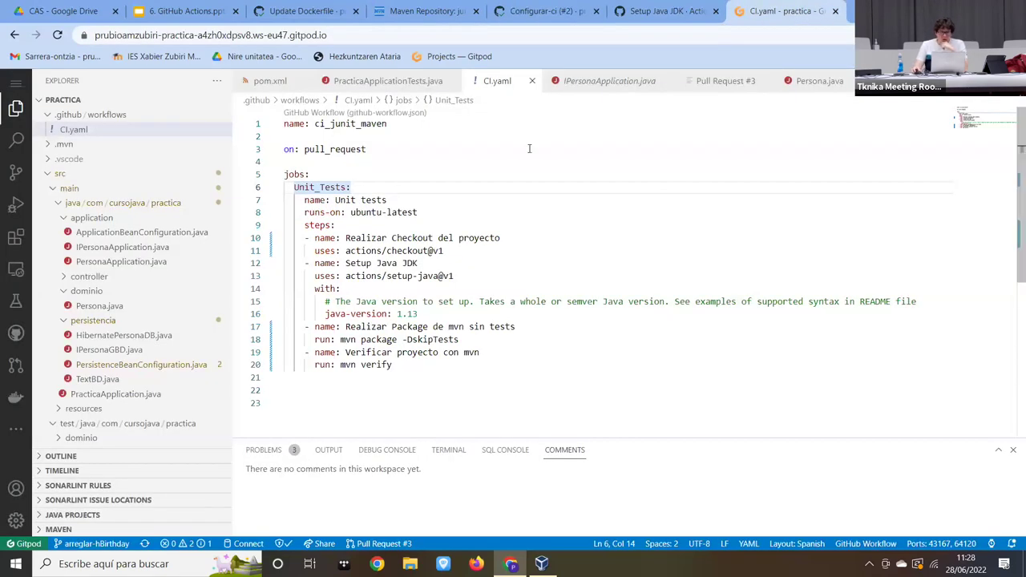
- Present the 6. GitHub Actions slides full screen from slide 44 through slide 48, and leave the presentation
click(185, 11)
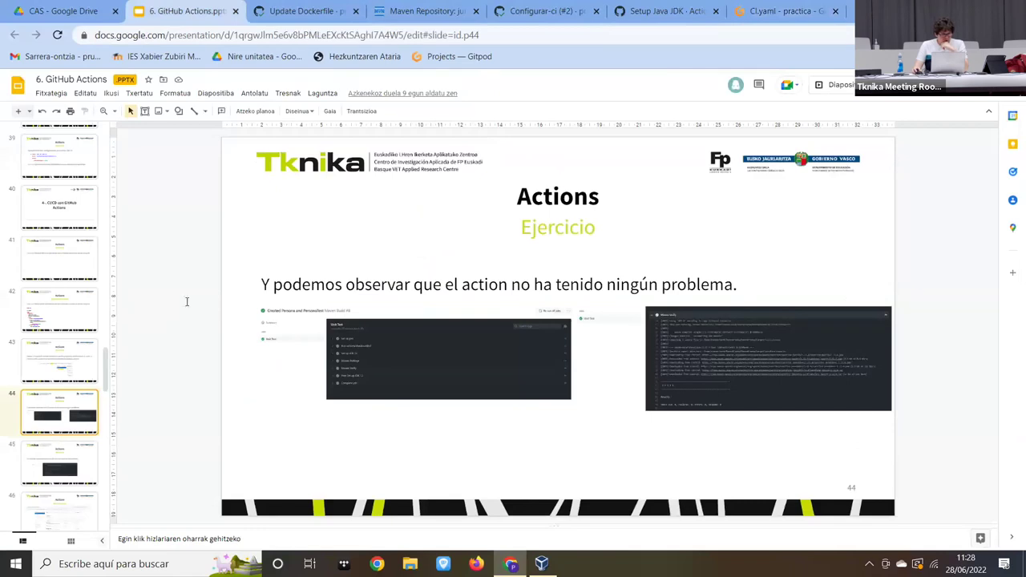
click(112, 93)
click(134, 112)
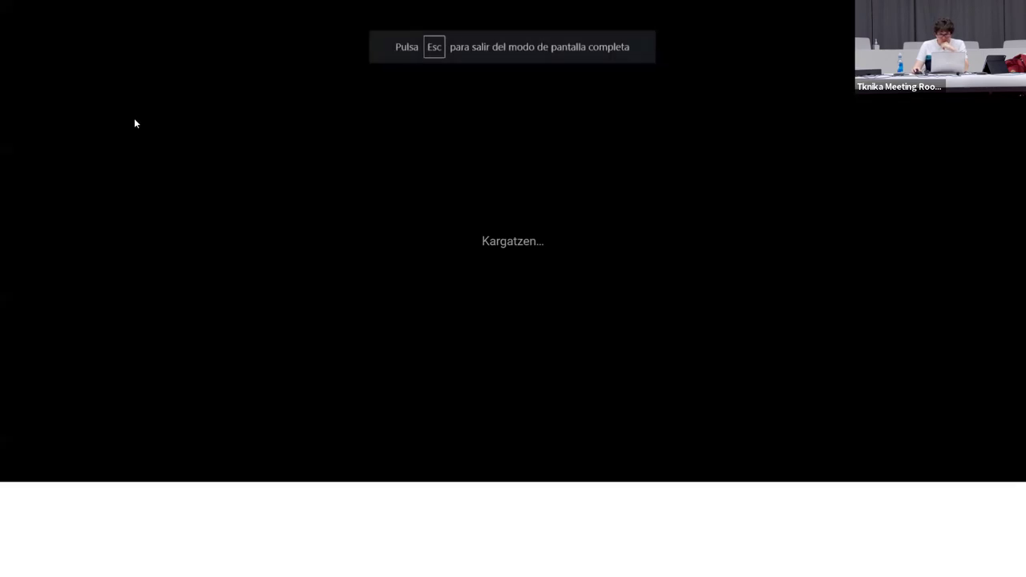
key(Right)
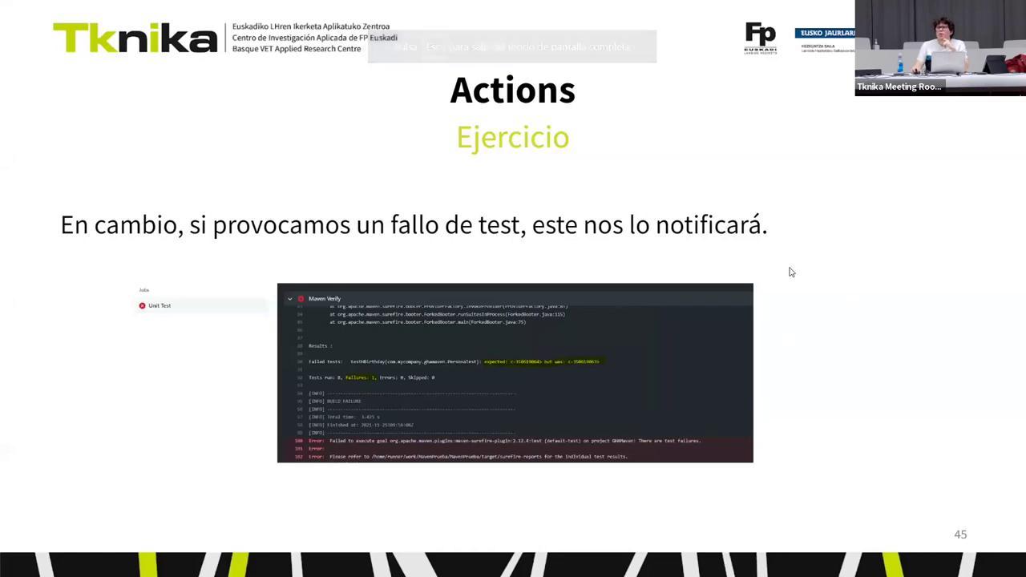
key(Right)
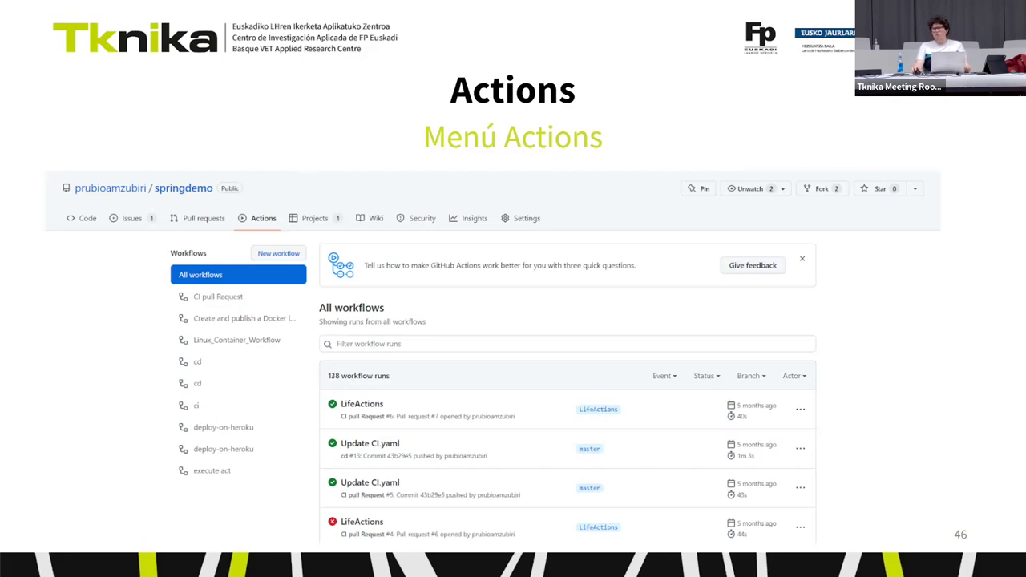
key(Right)
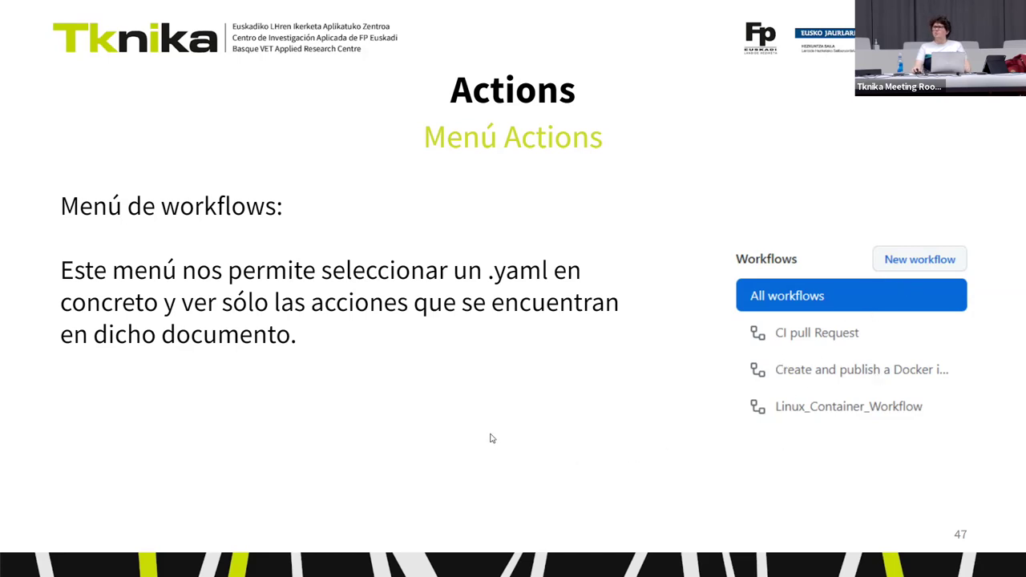
key(Right)
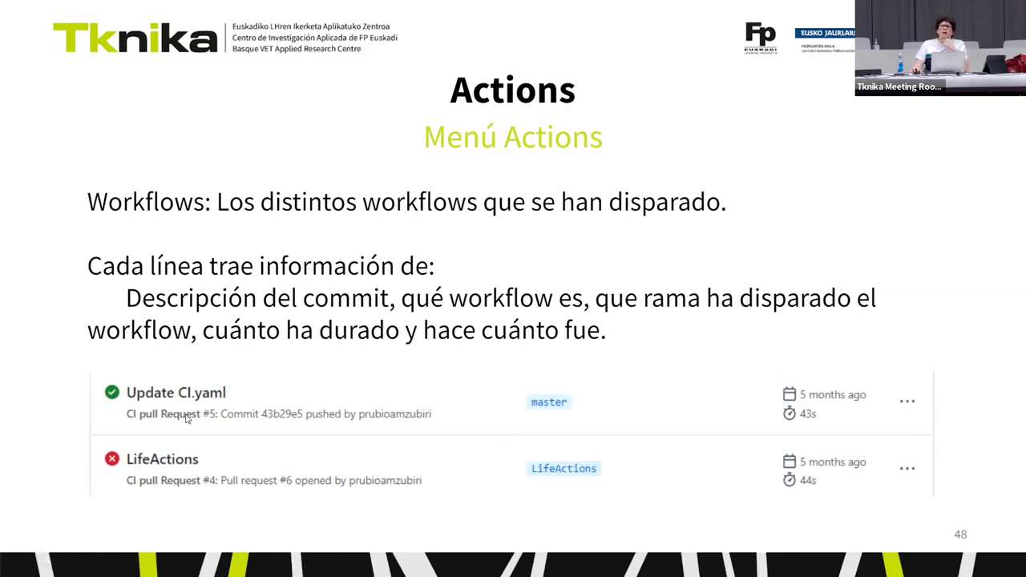
key(Escape)
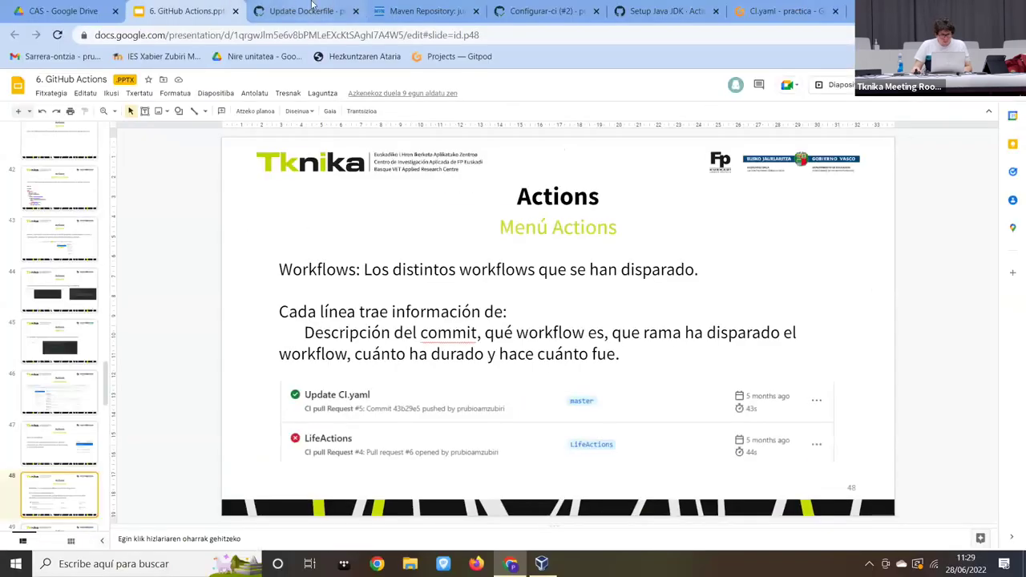
- From springdemo's workflow runs, open the failed "Pass web service env vars explicitly (#20)" run and select its build-and-deploy error annotation
click(303, 10)
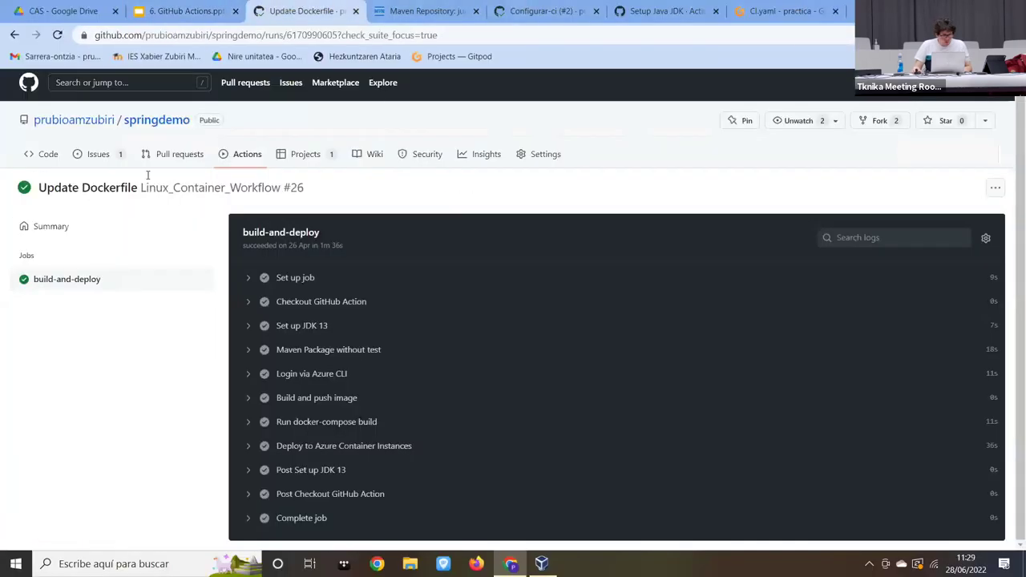
click(238, 172)
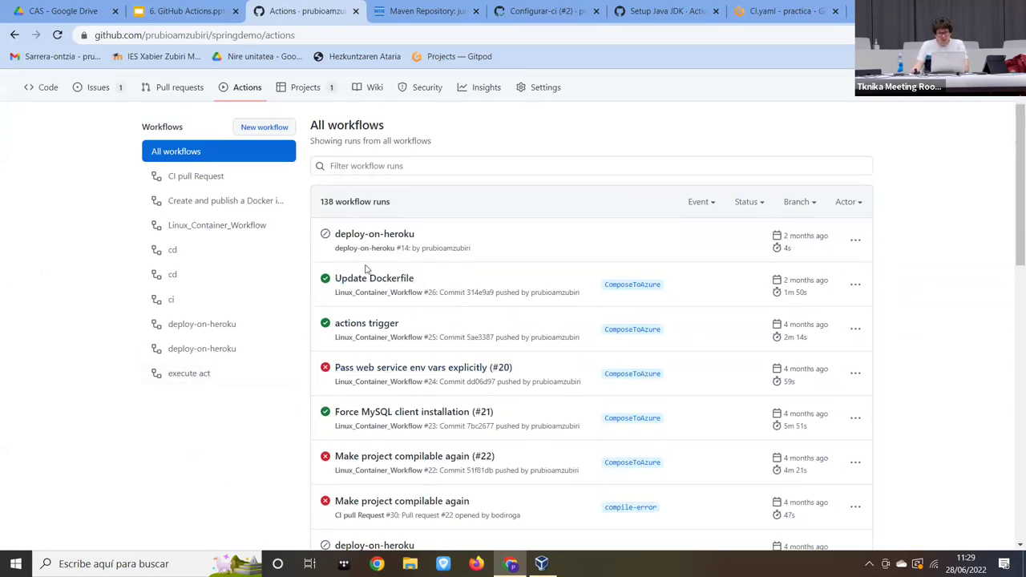
drag(357, 281, 256, 298)
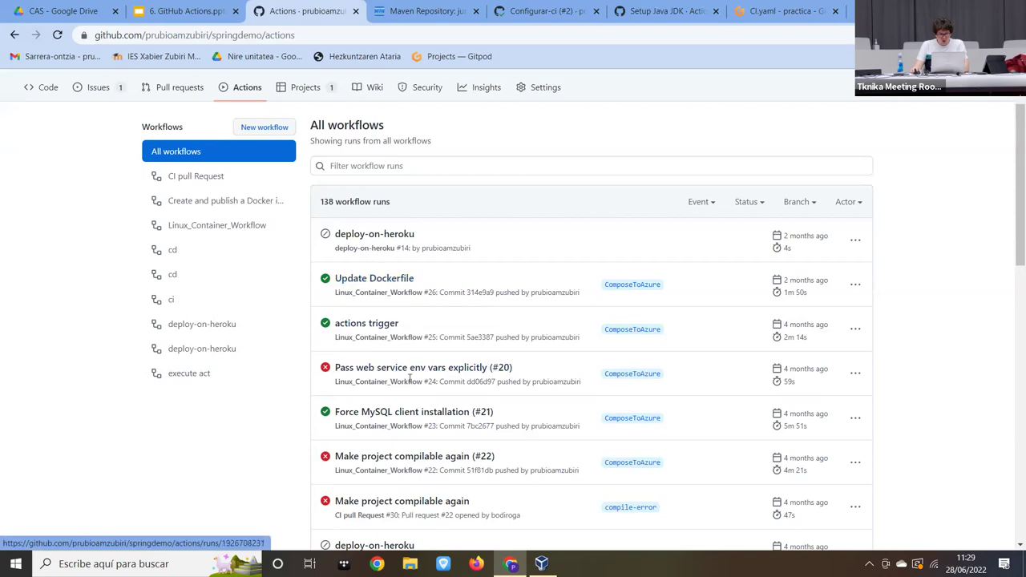
scroll(425, 206, down, 3)
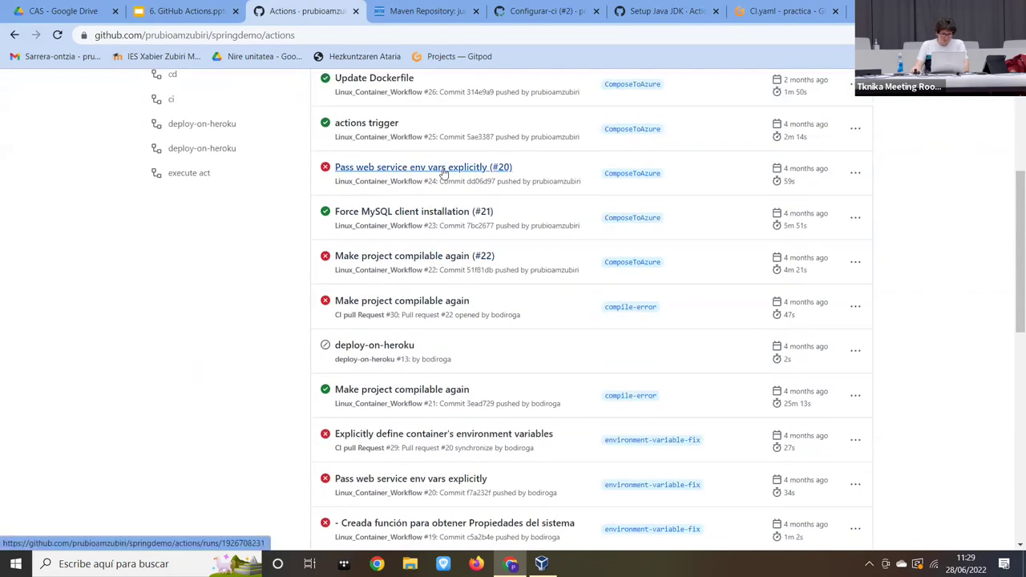
click(443, 170)
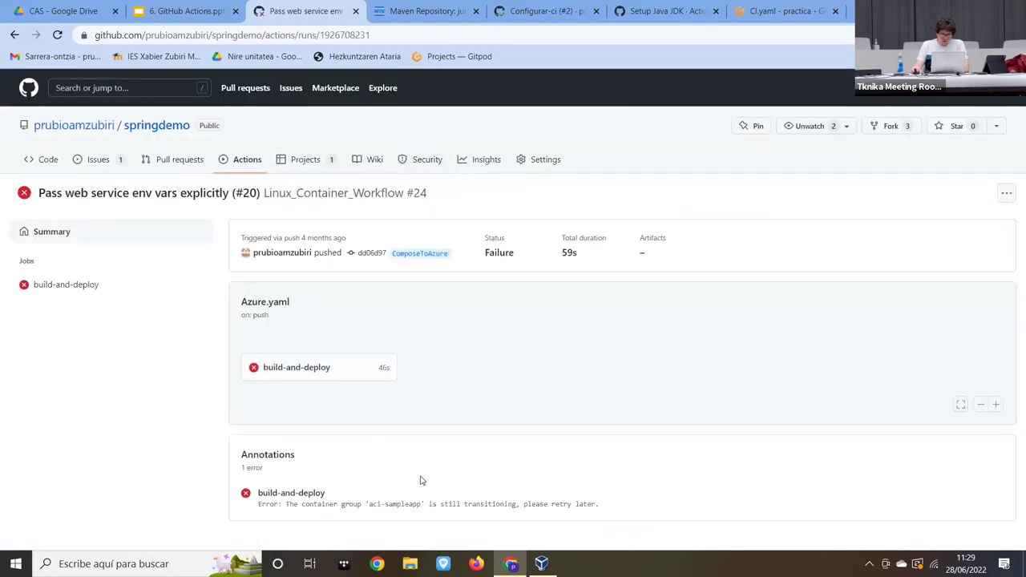
drag(603, 505, 547, 502)
mouse_move(296, 519)
mouse_down()
mouse_move(256, 514)
mouse_move(266, 524)
mouse_up()
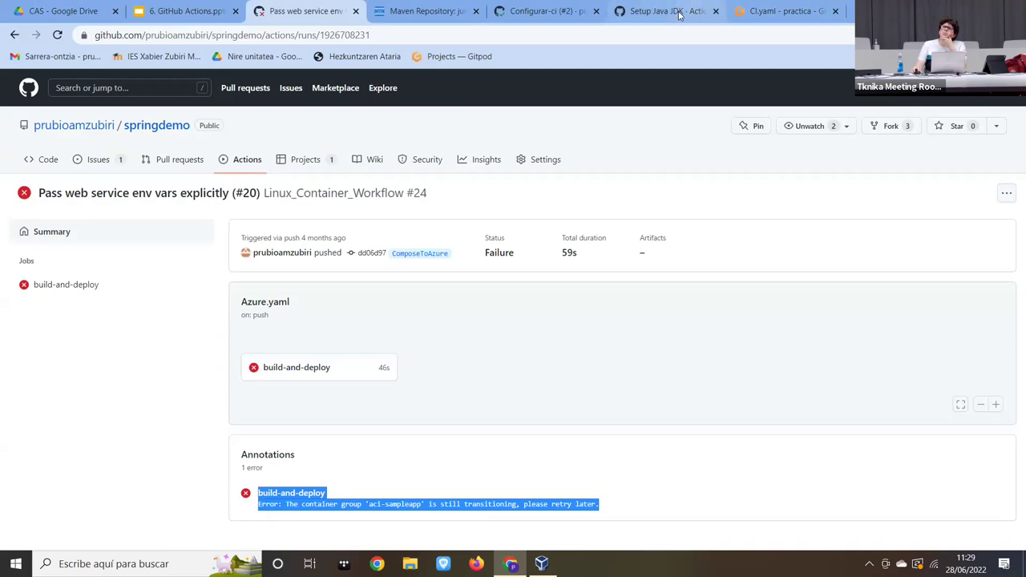
- Open the failed run's build-and-deploy job, examine the Deploy to Azure Container Instances error, and return to the run summary
click(325, 380)
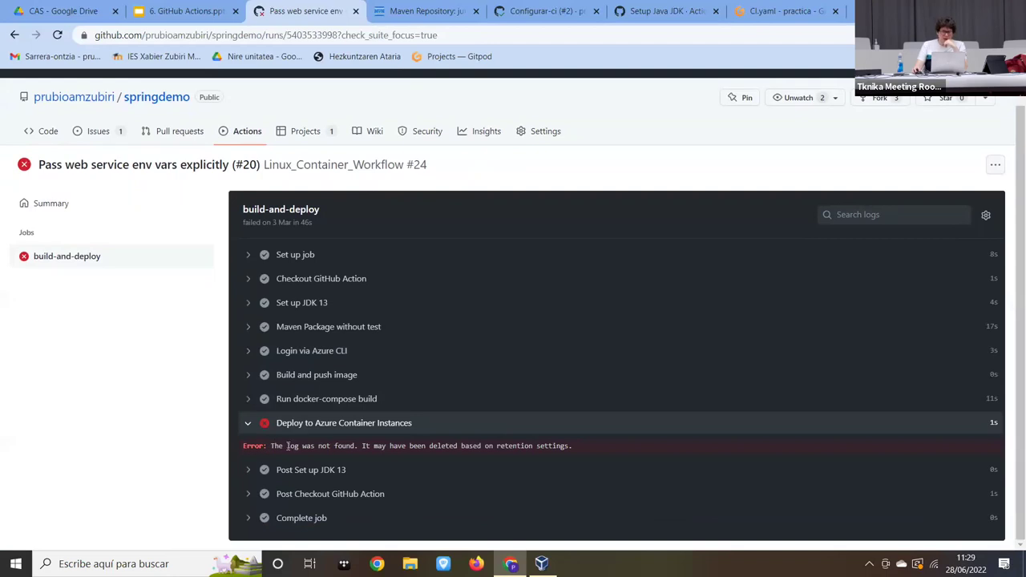
drag(271, 449, 568, 449)
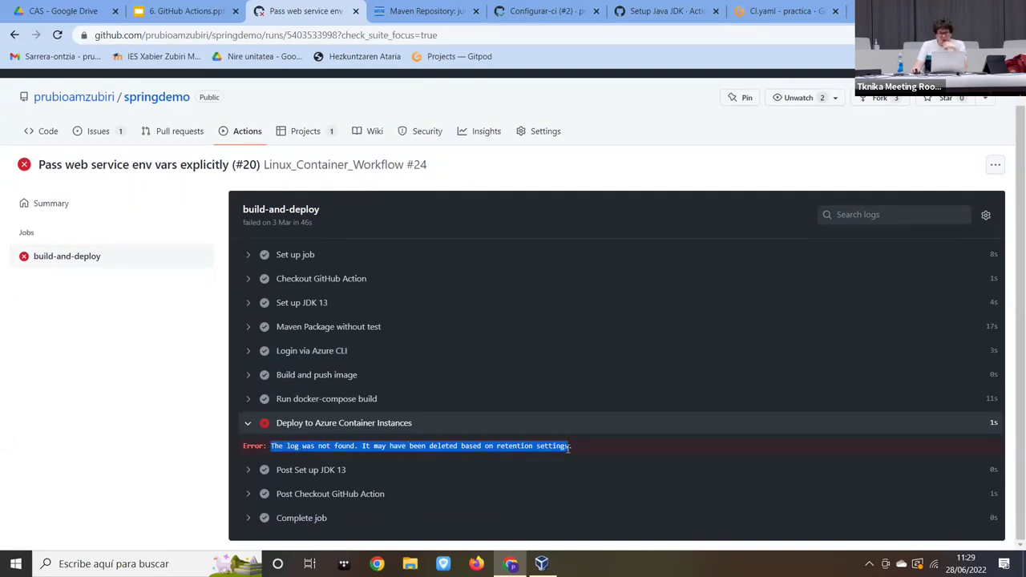
click(350, 450)
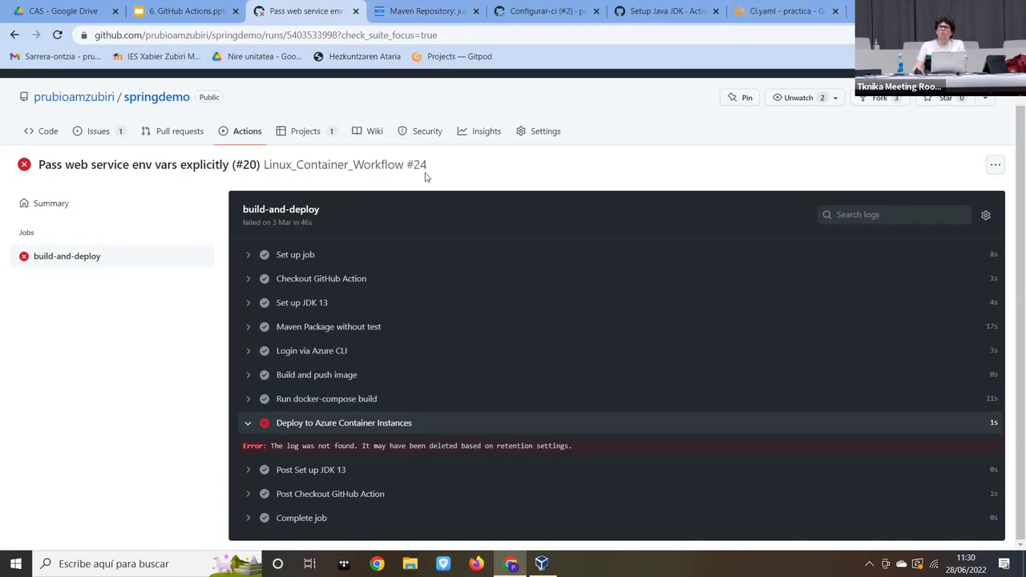
click(12, 36)
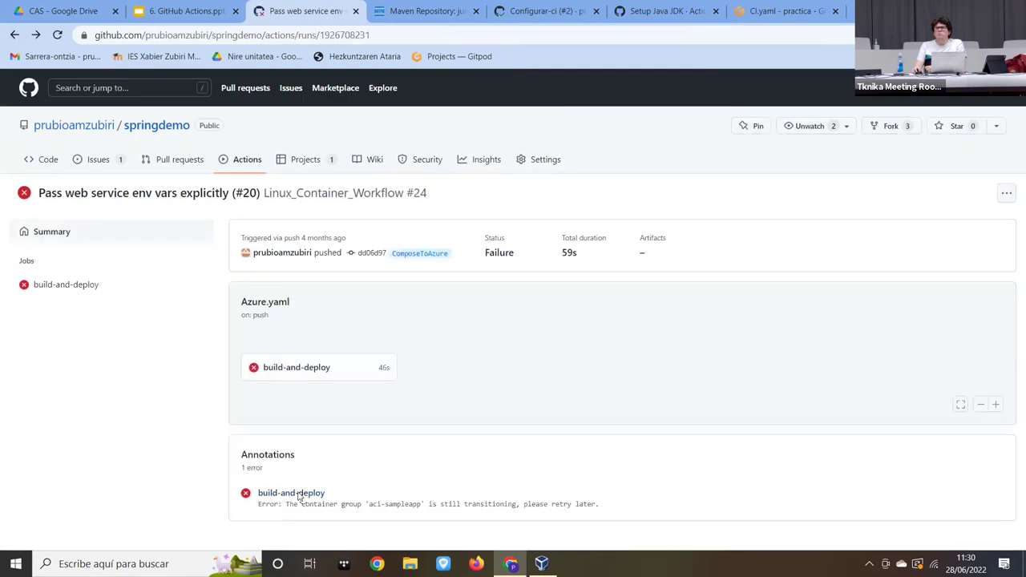
- Resume presenting the 6. GitHub Actions slides full screen and advance from slide 48 to slide 50
click(184, 11)
click(112, 94)
click(157, 110)
click(552, 298)
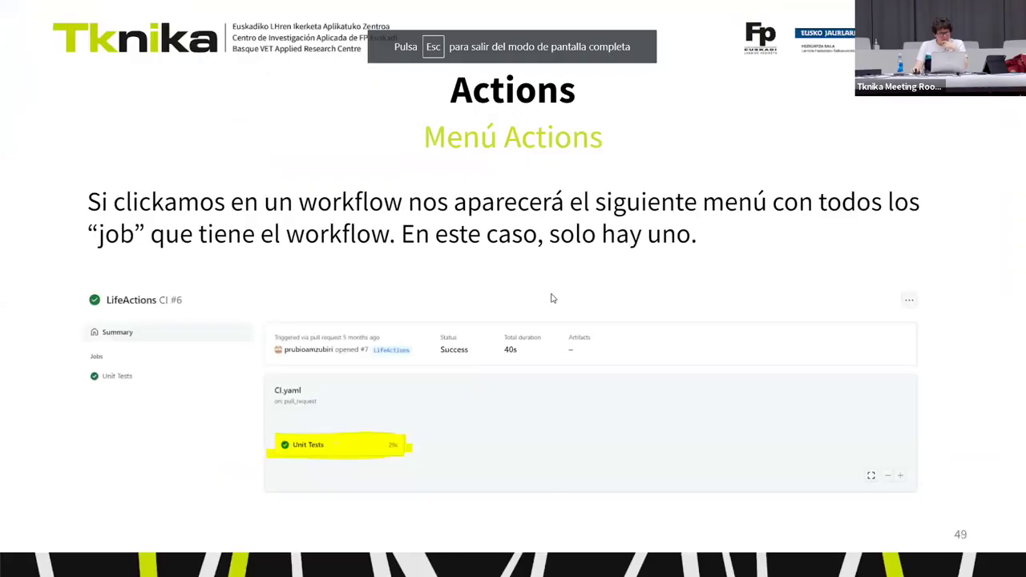
click(551, 299)
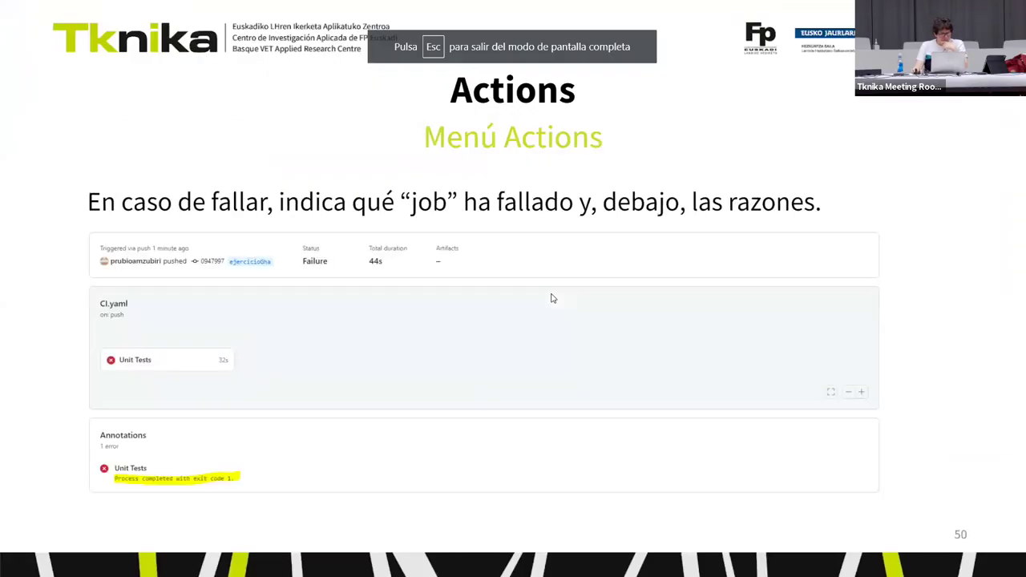
- Advance the full-screen GitHub Actions presentation from slide 50 to the CI pull Request workflow on slide 55, and leave the presentation
click(529, 353)
click(477, 311)
click(474, 308)
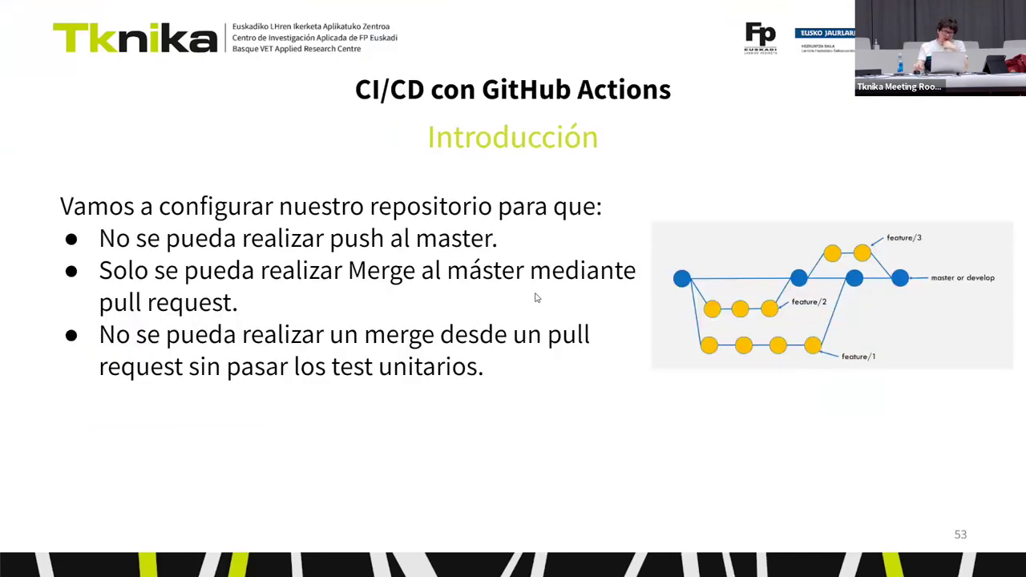
click(553, 312)
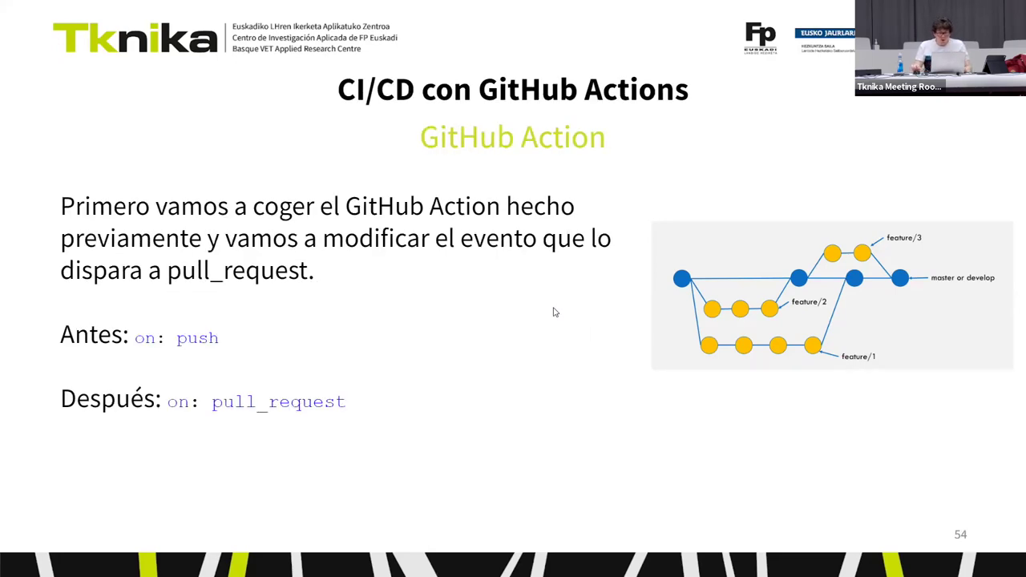
click(553, 312)
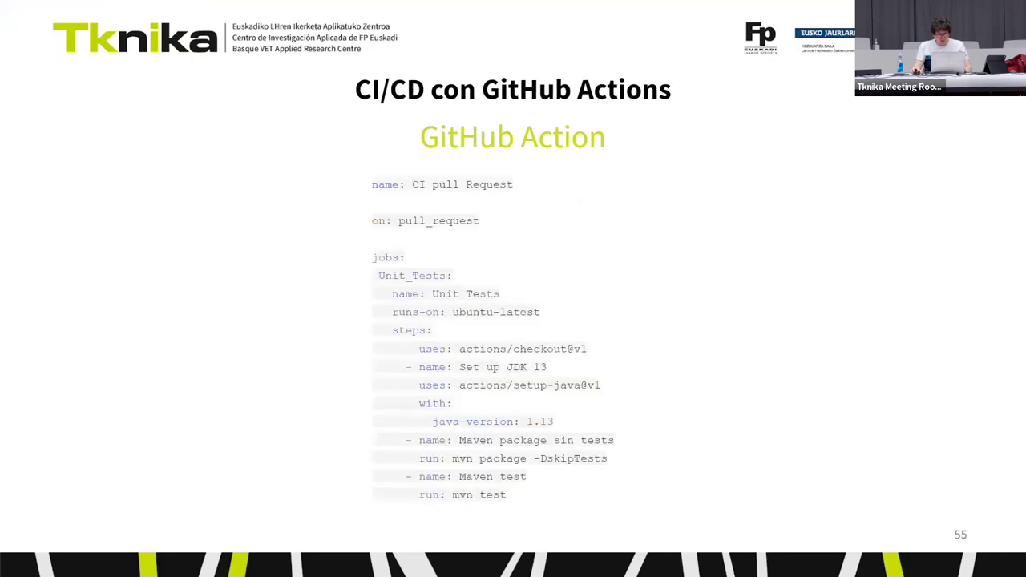
key(Escape)
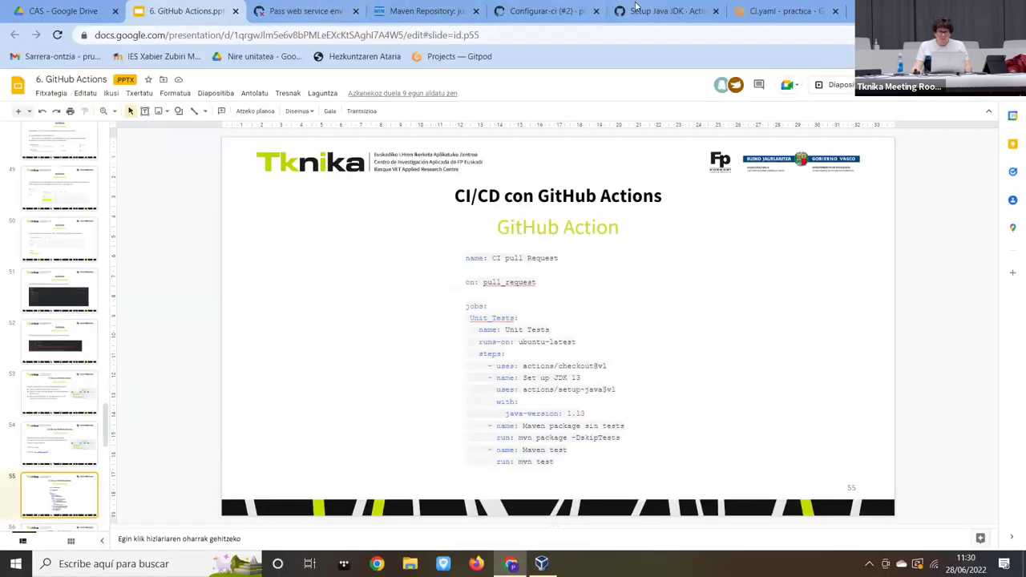
- Switch to the practica repository on GitHub and open CI.yaml from its .github/workflows folder
click(325, 13)
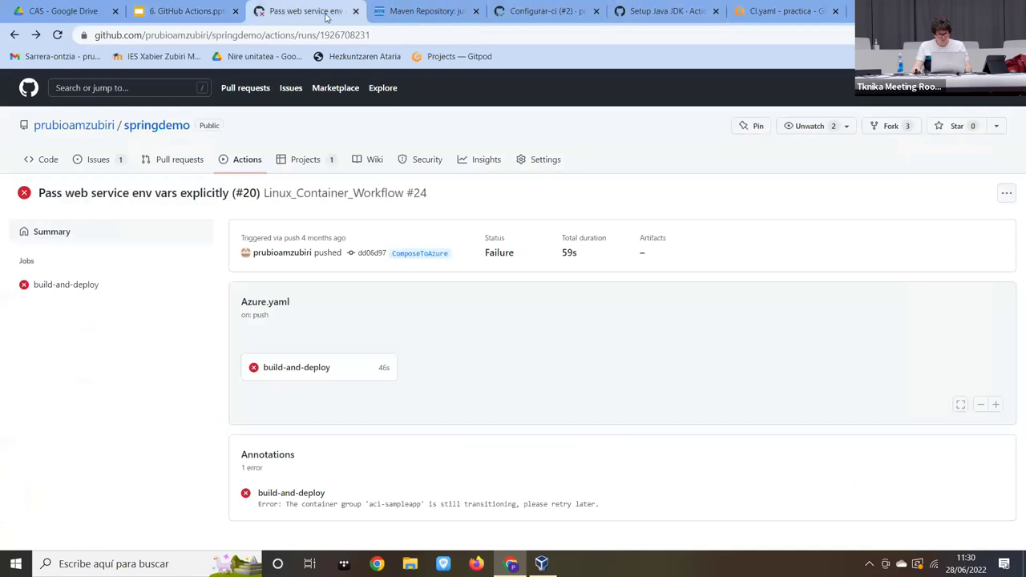
click(184, 11)
click(774, 11)
click(662, 8)
click(545, 11)
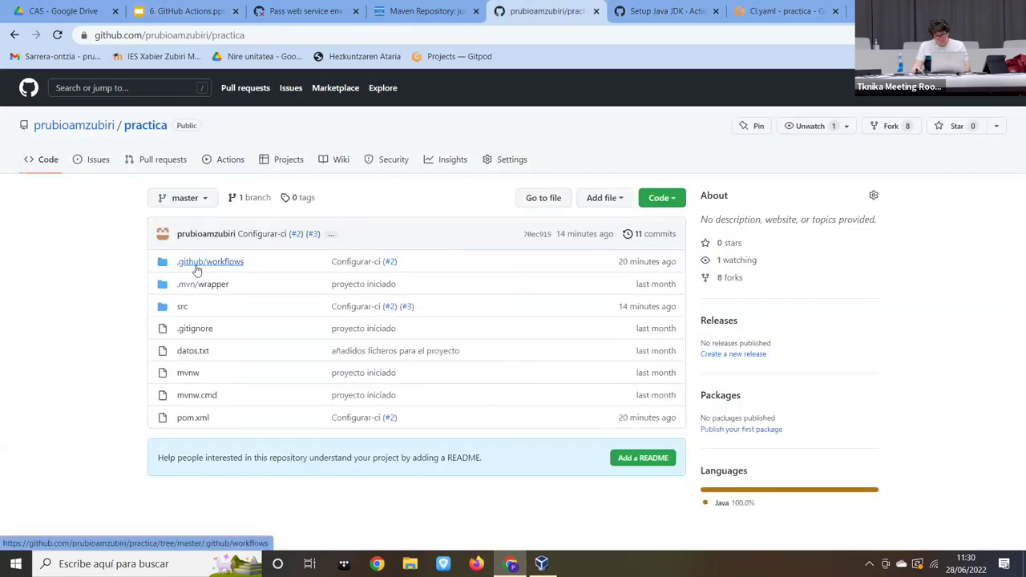
click(197, 268)
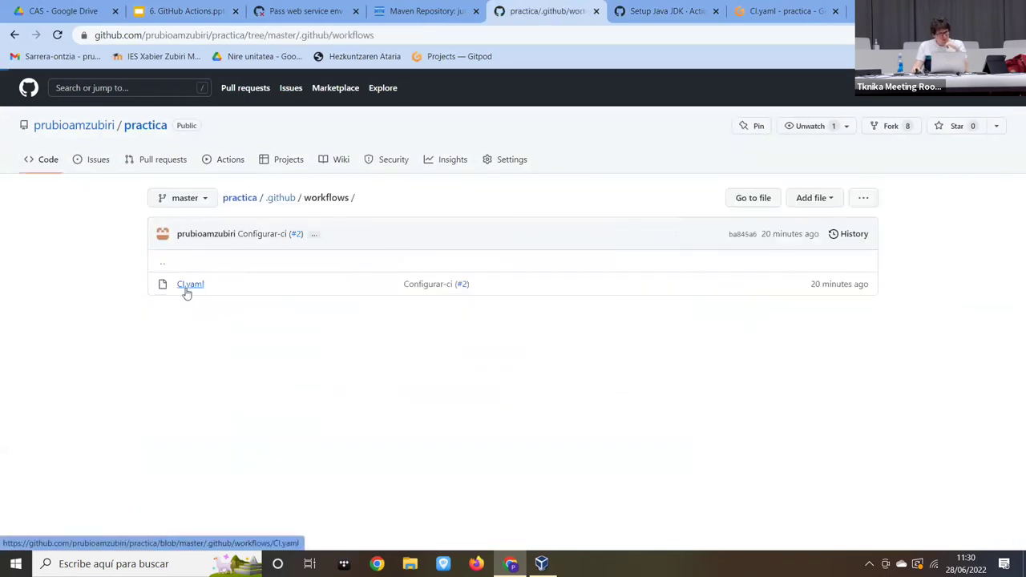
click(190, 284)
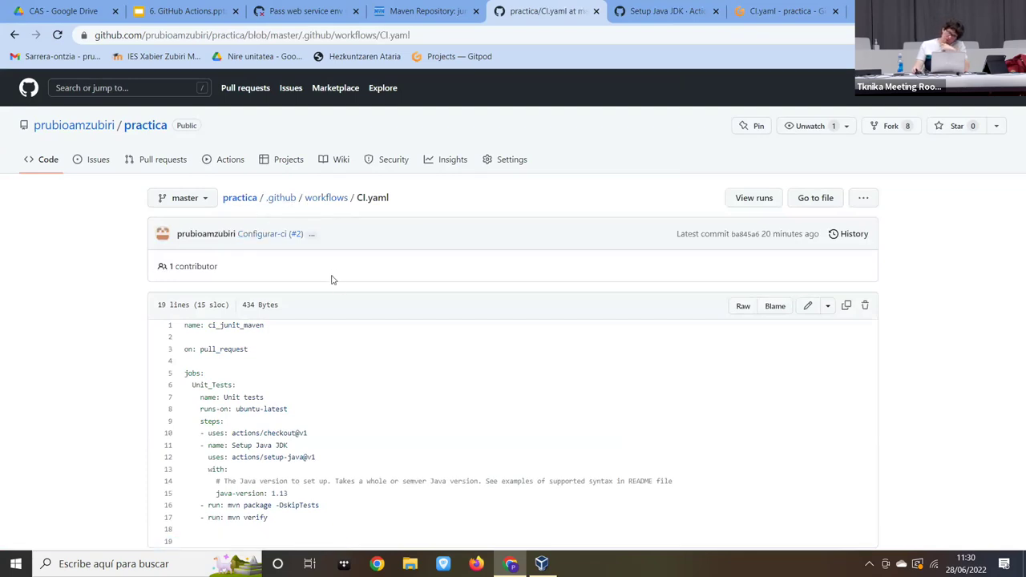
- Highlight the whole CI.yaml workflow, its on: pull_request trigger and its jobs block in turn, and clear the selection
drag(304, 532, 159, 330)
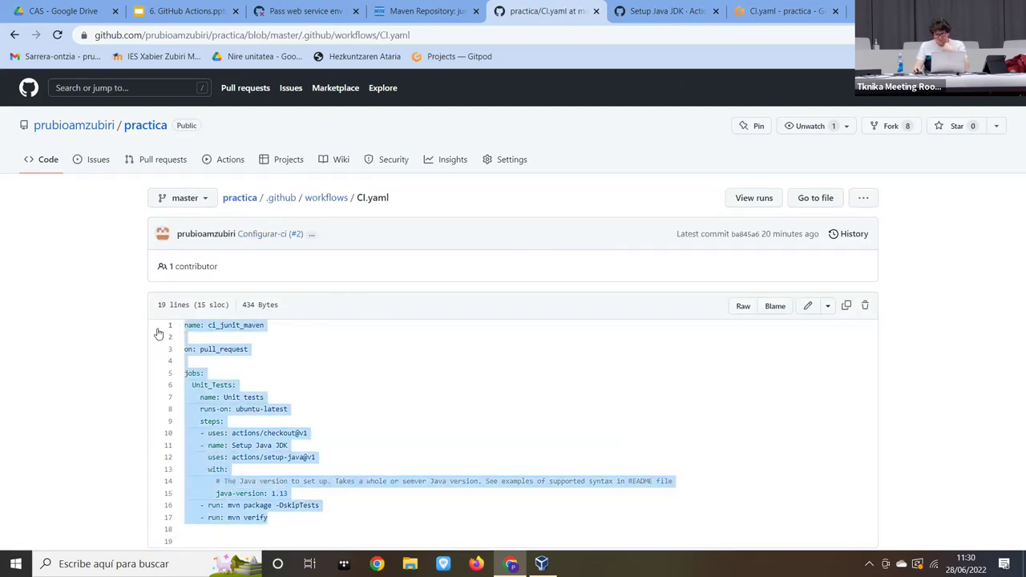
click(383, 402)
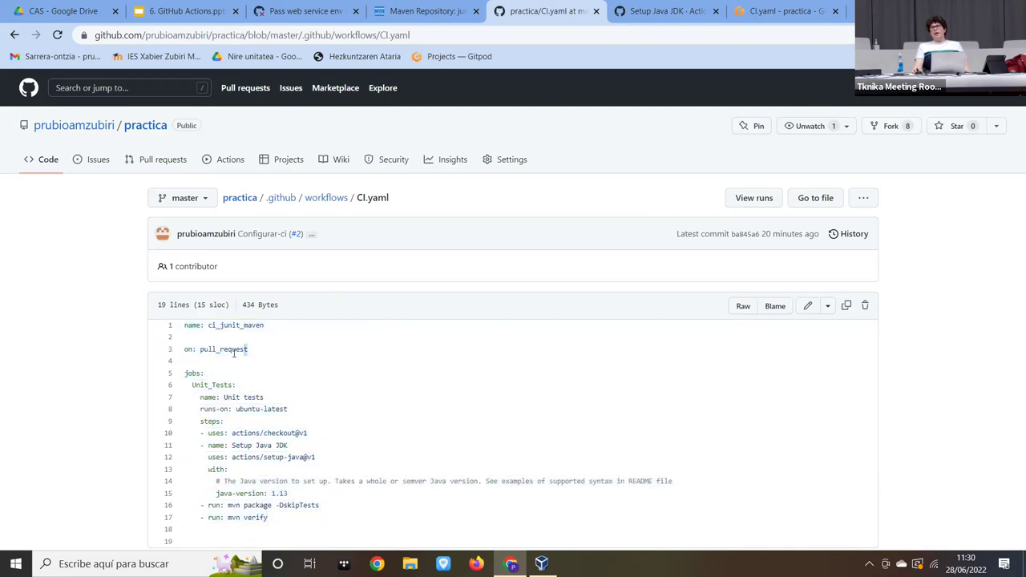
drag(235, 353, 147, 359)
click(265, 367)
drag(274, 521, 173, 373)
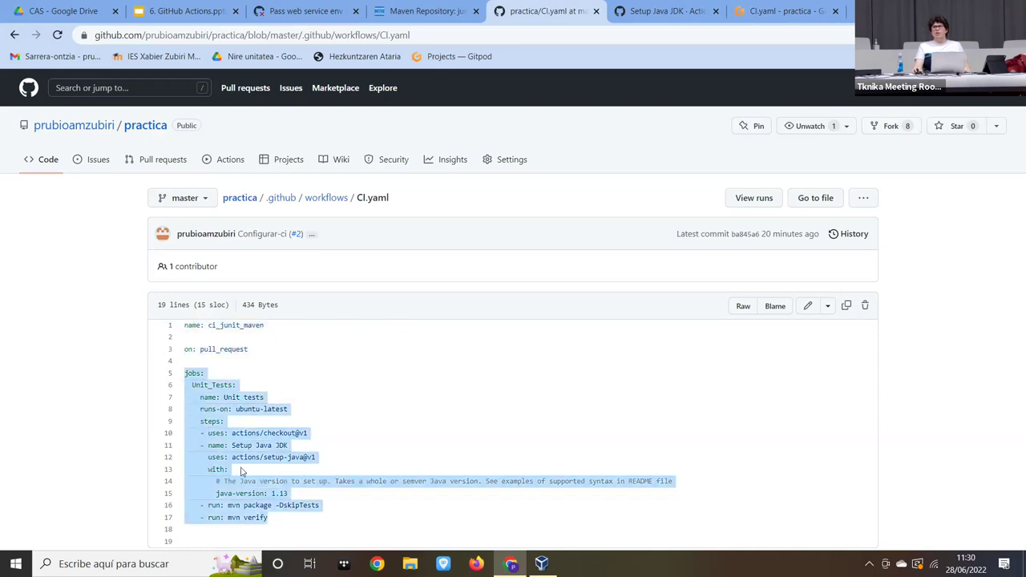
click(390, 399)
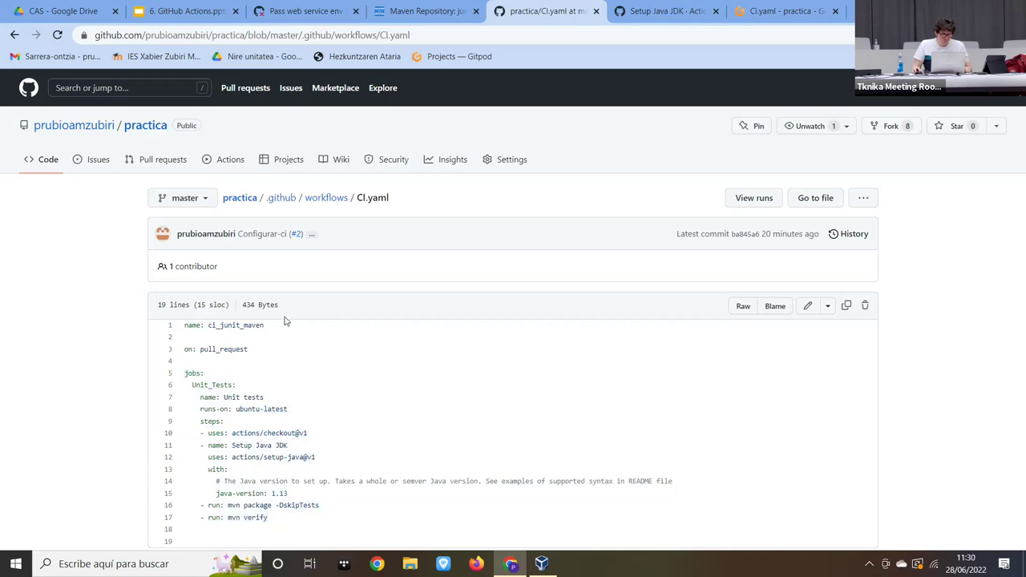
- Open practica's general Actions settings, try the Disable actions permission, and reselect Allow all actions and reusable workflows
click(509, 160)
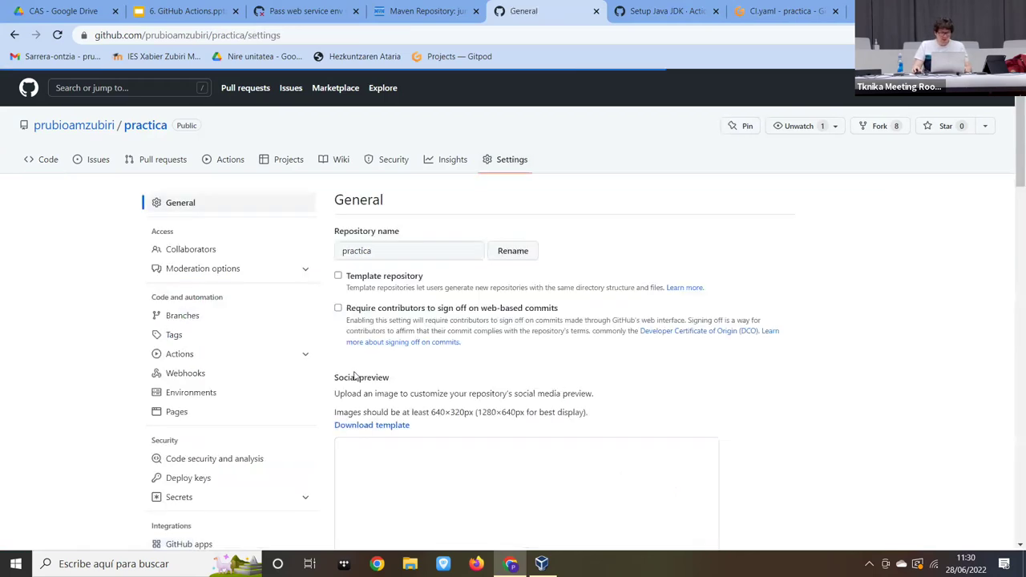
click(181, 355)
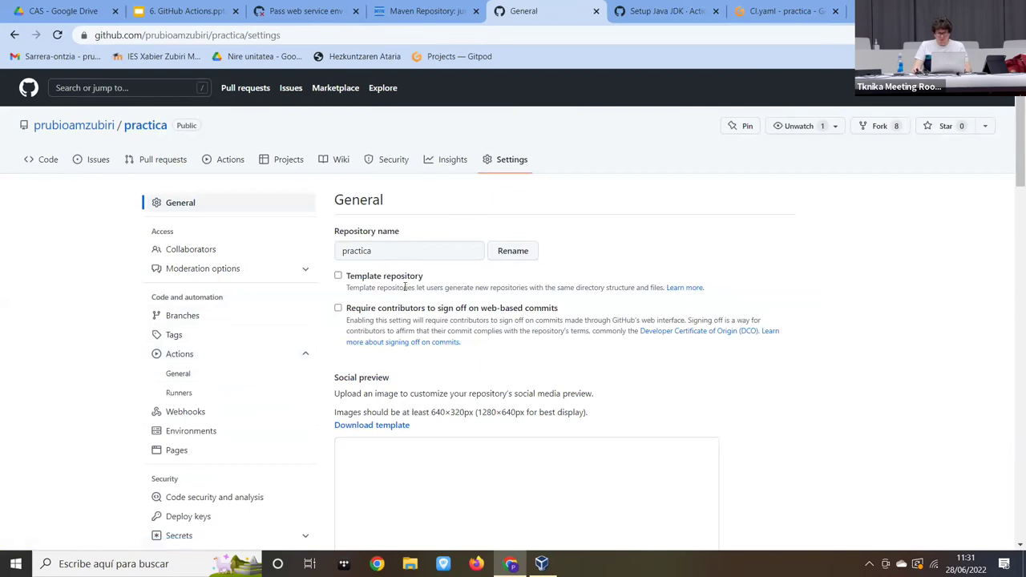
click(180, 374)
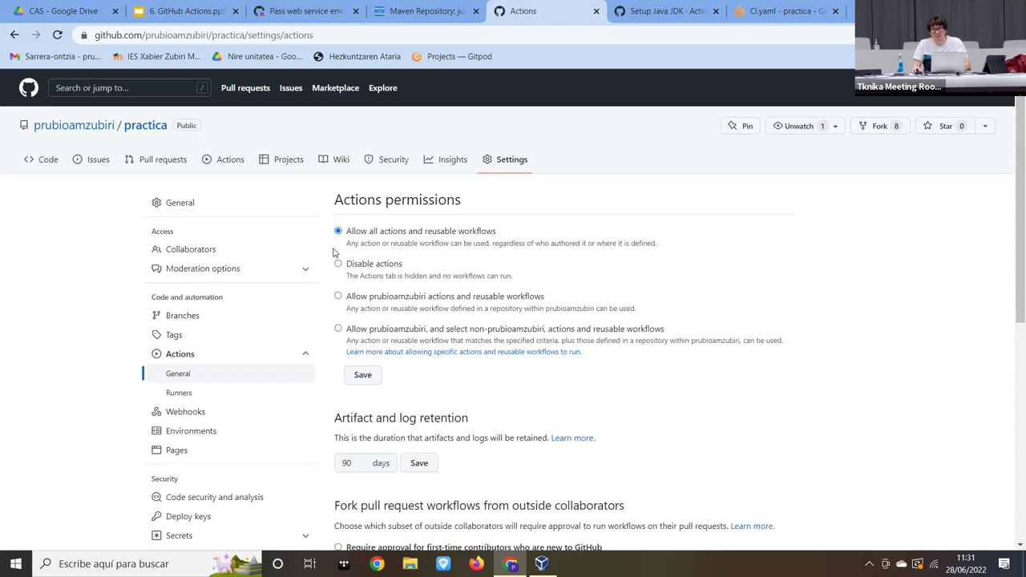
click(338, 263)
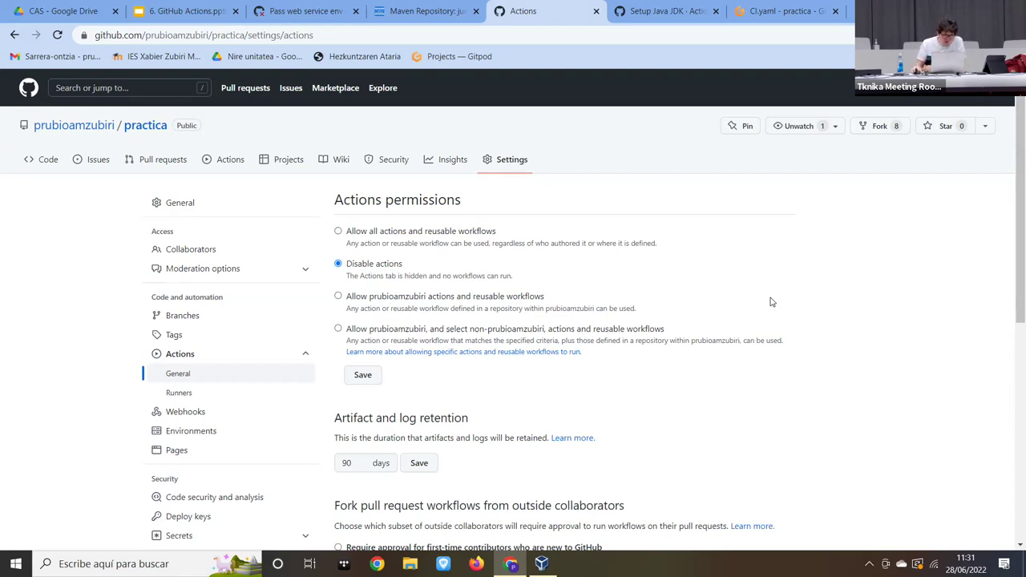
click(338, 233)
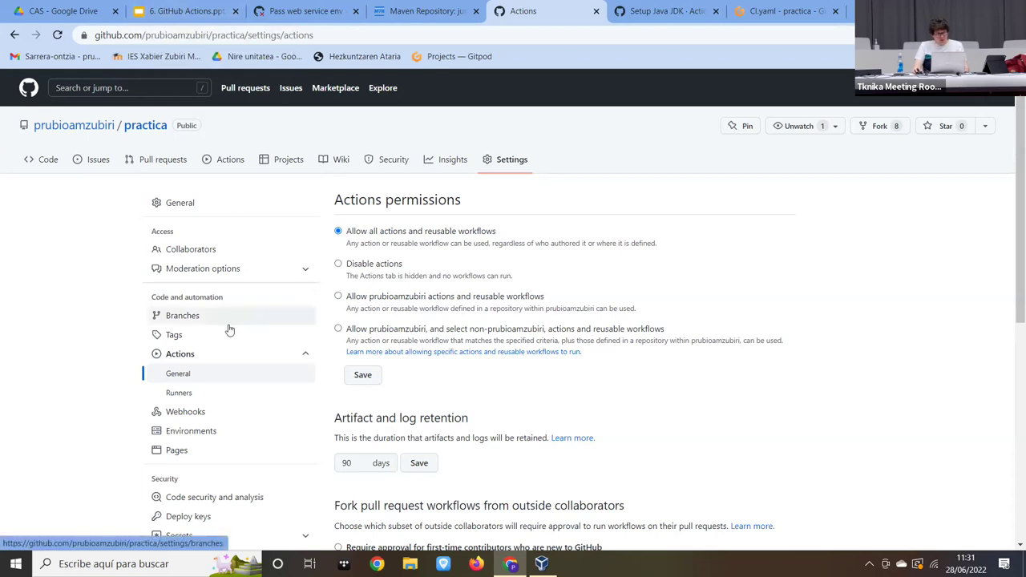
- Open practica's branch settings, view the blank form for a new branch protection rule, and return to the rules list
click(183, 316)
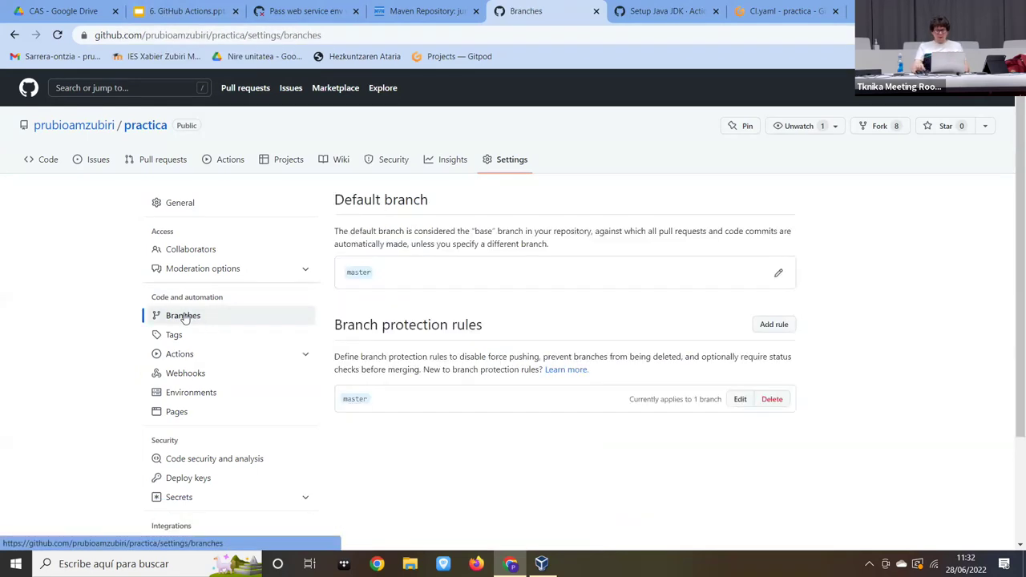
click(773, 325)
click(559, 283)
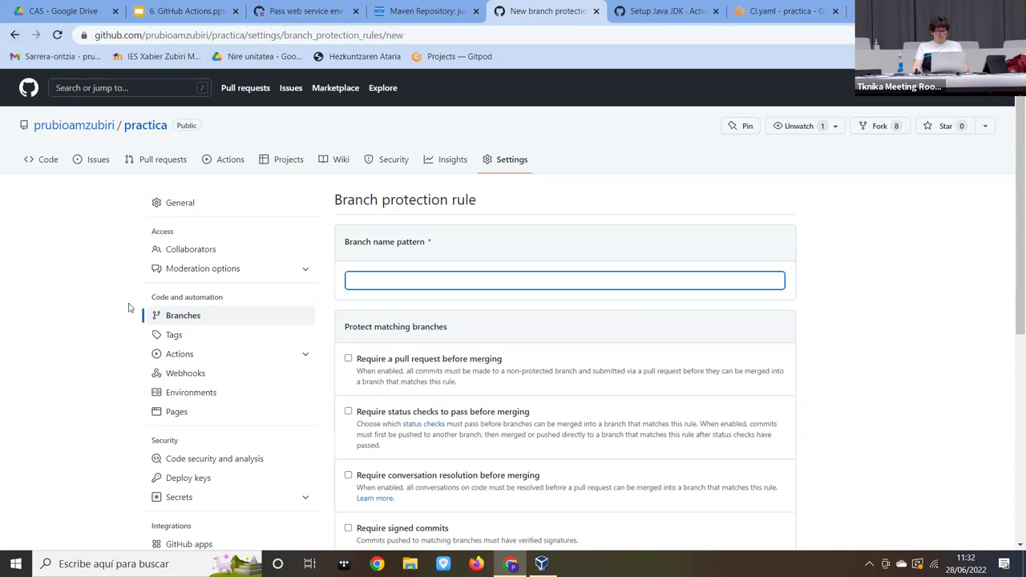
click(182, 316)
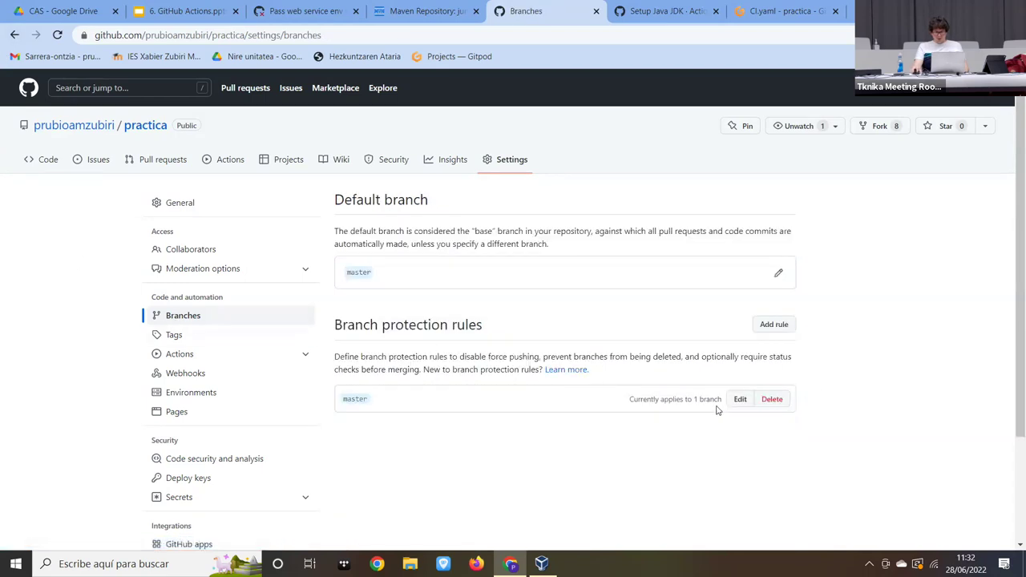
- Open the master branch protection rule for editing and review its pull request requirements and the Unit tests check's source options
click(739, 400)
scroll(482, 311, down, 3)
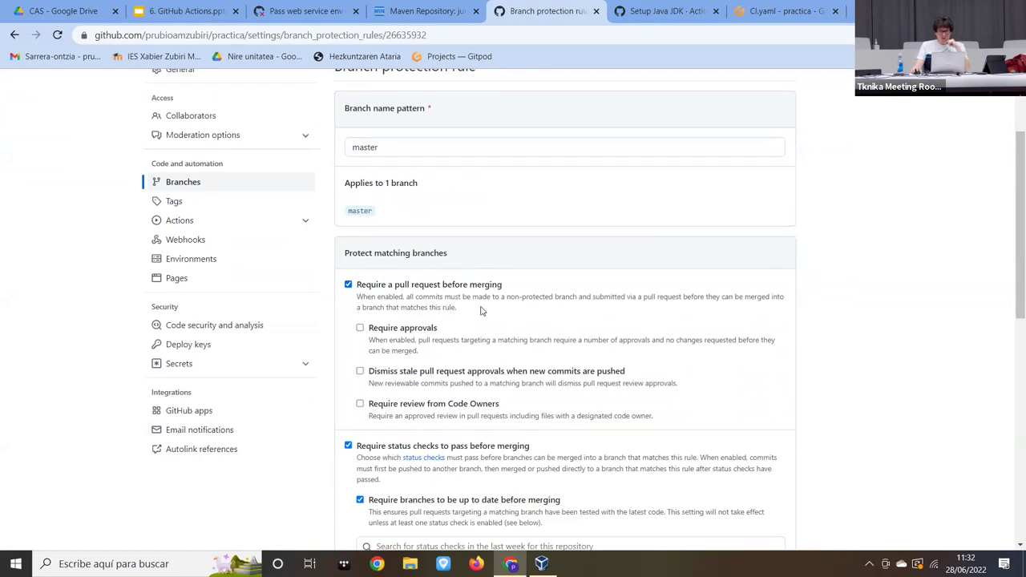
scroll(481, 311, down, 1)
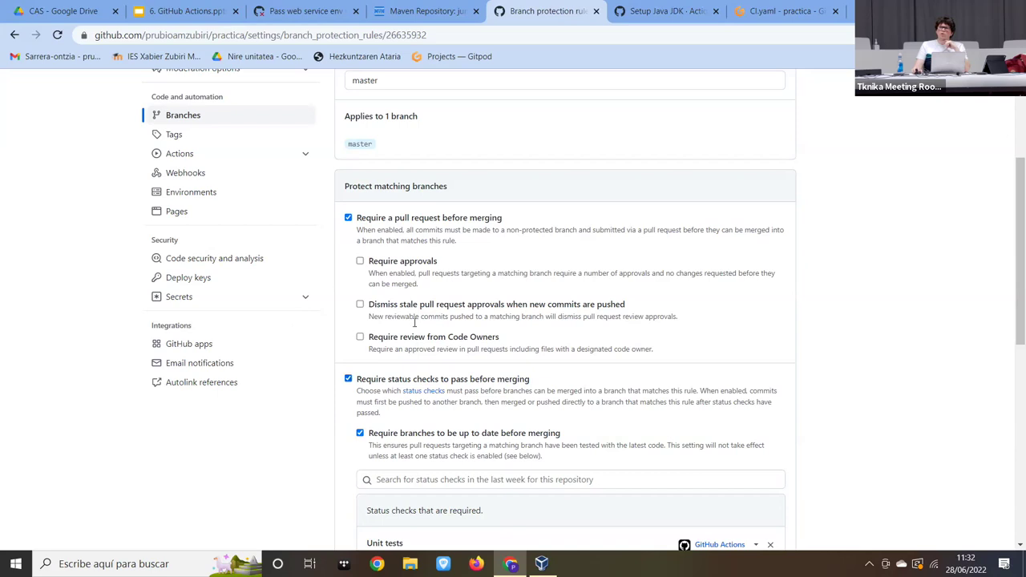
scroll(387, 306, down, 2)
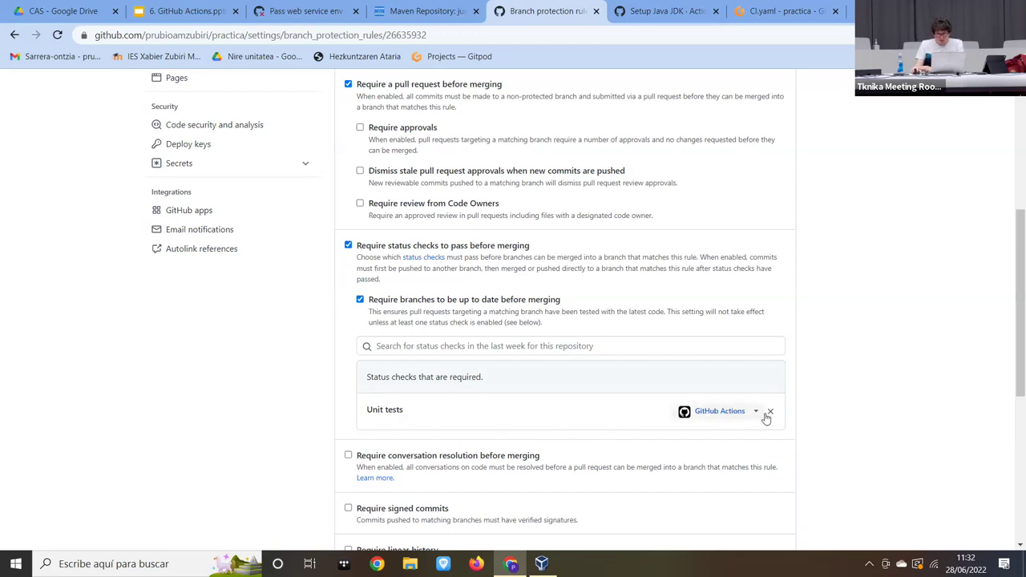
scroll(607, 414, down, 2)
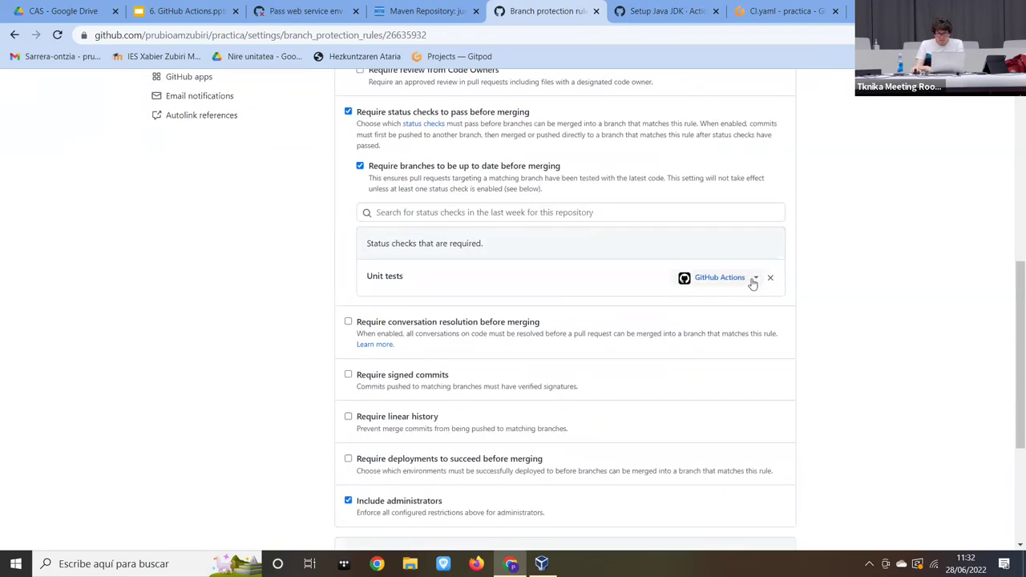
click(753, 279)
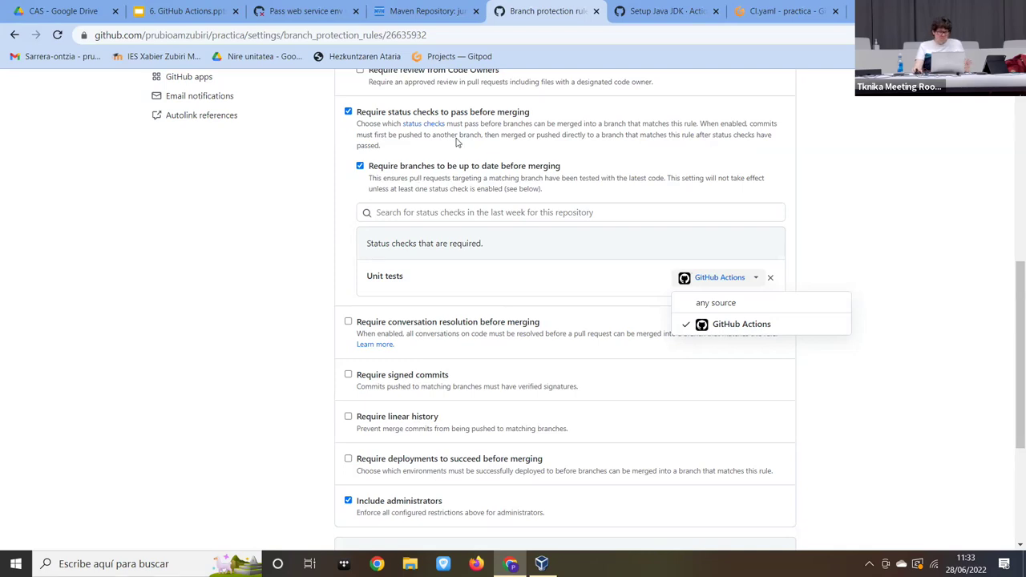
- Highlight the Include administrators option in the master rule, and review the pull request and status check requirements again
scroll(426, 420, down, 1)
drag(559, 446, 334, 440)
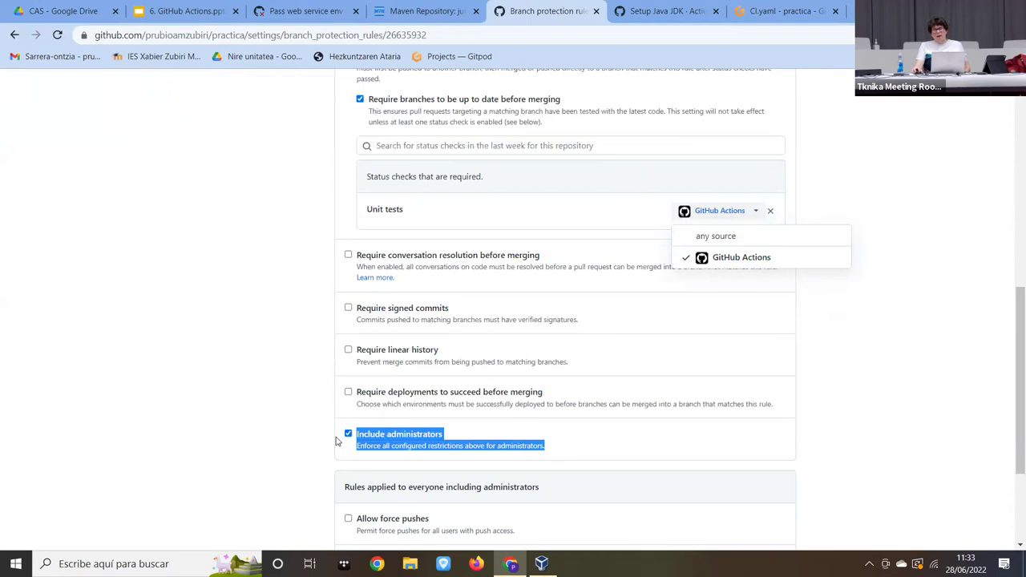
click(244, 440)
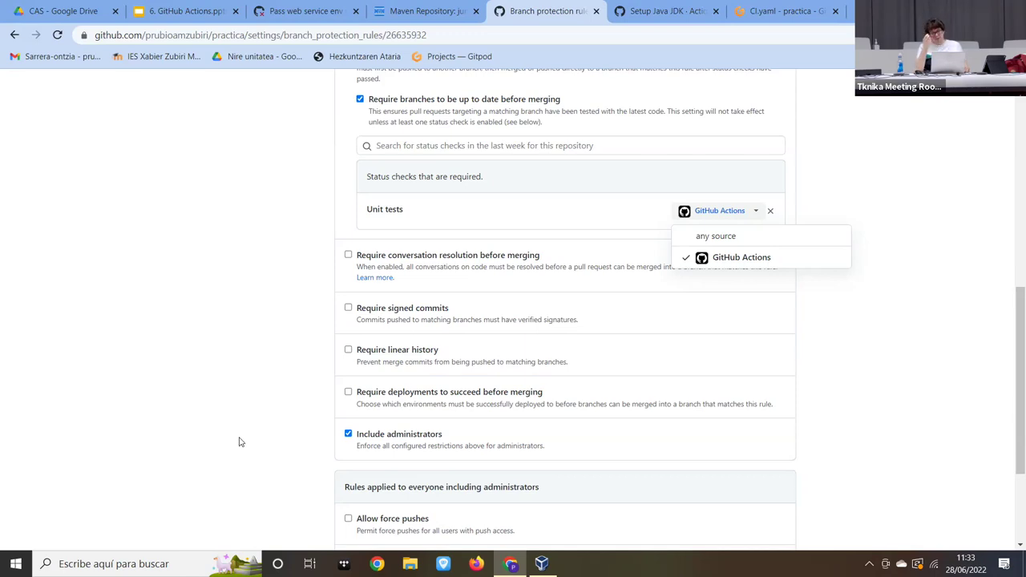
scroll(433, 377, up, 4)
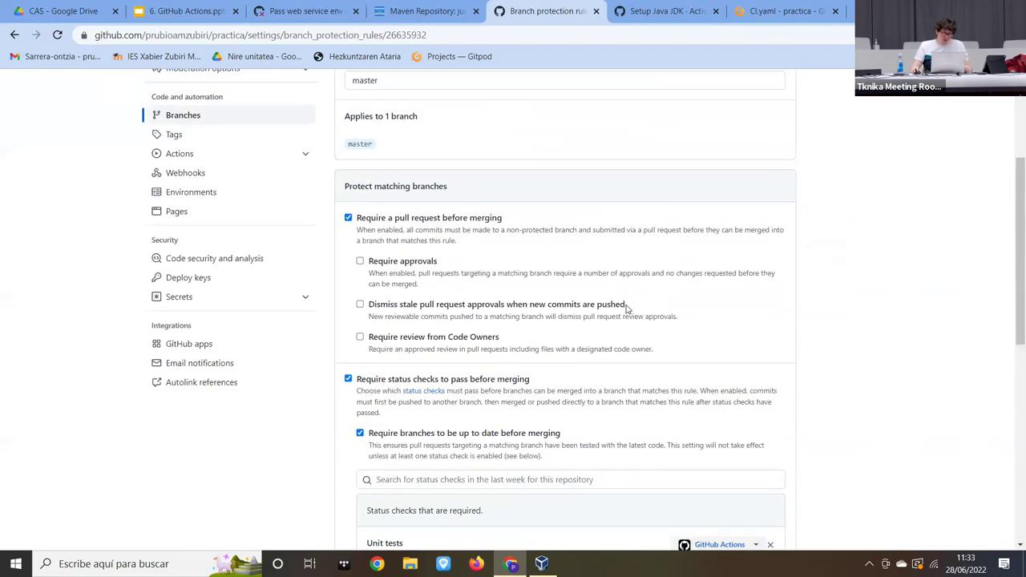
scroll(593, 321, down, 2)
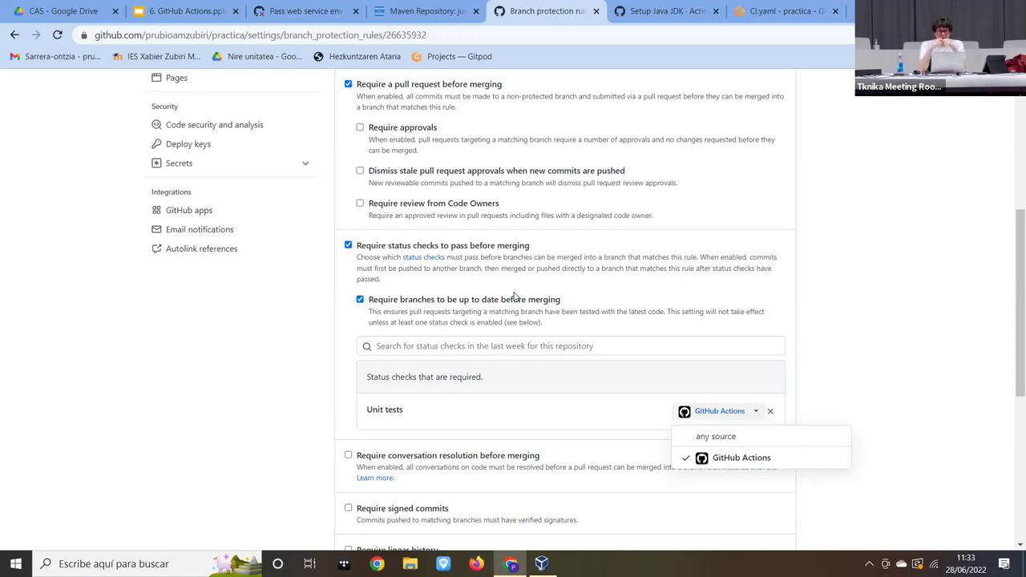
- Open Paint and draw a black horizontal pencil line about 280 pixels long as the main branch
key(super)
text(pain)
key(Return)
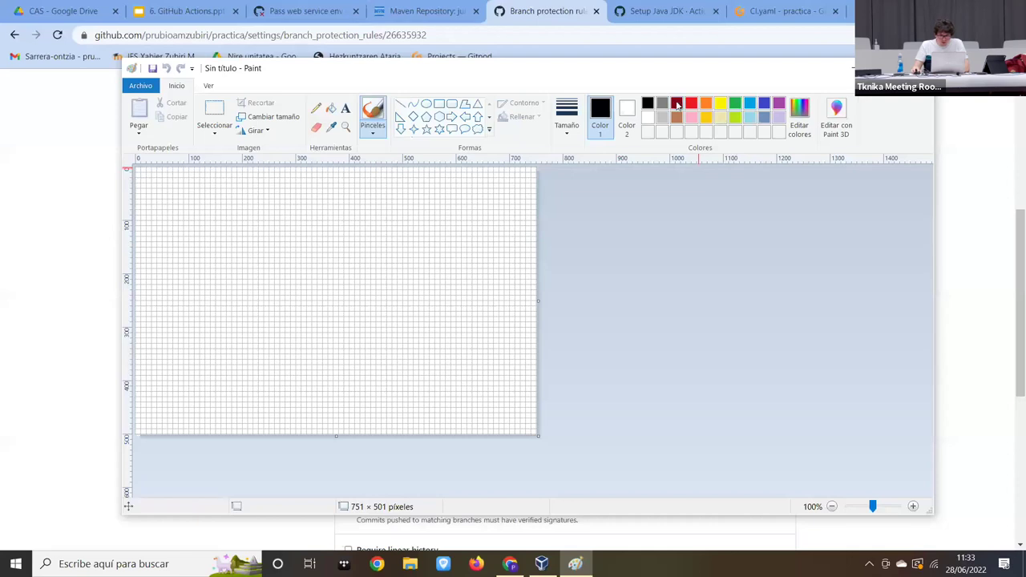
click(315, 108)
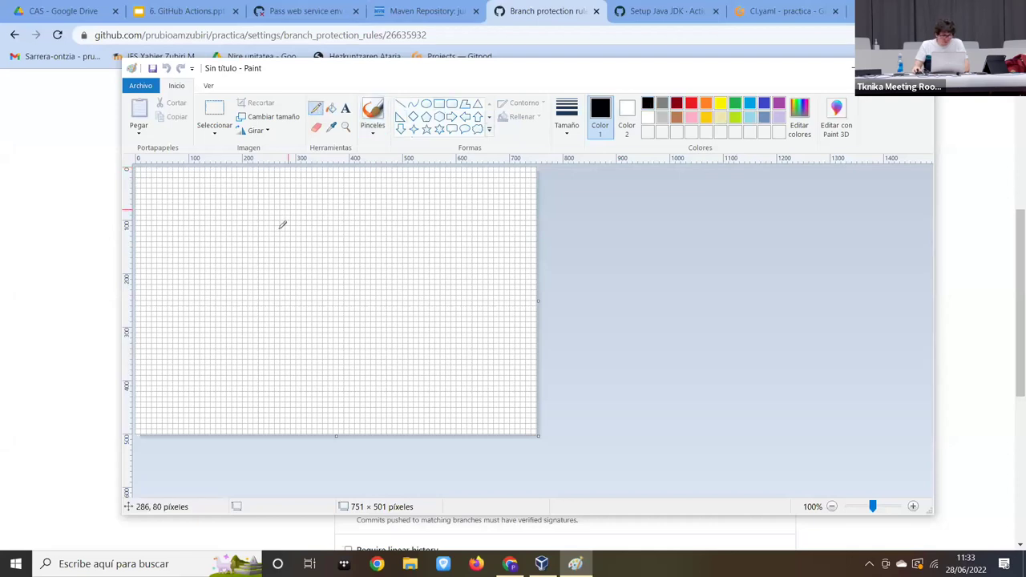
drag(198, 301, 350, 299)
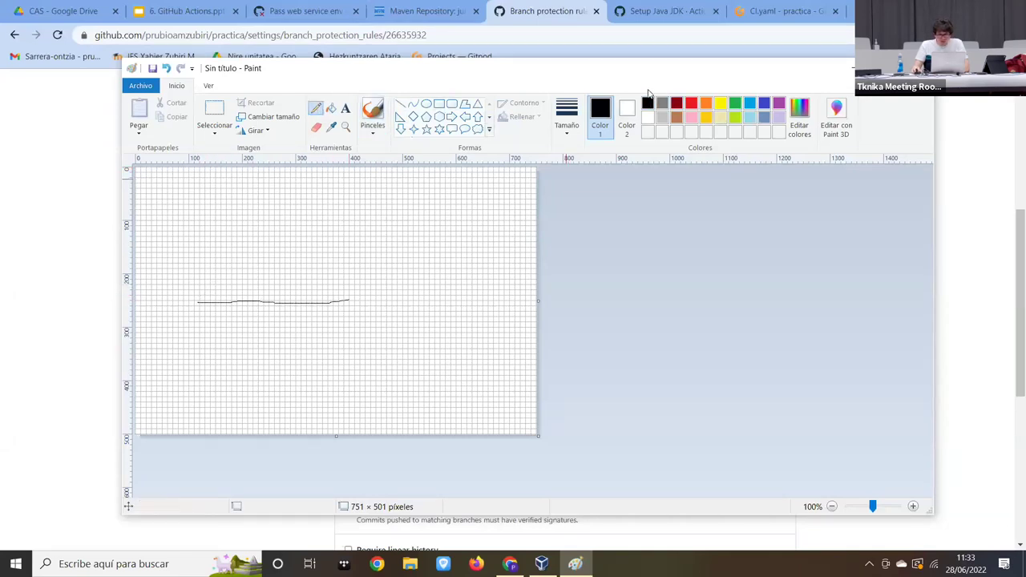
- Draw a red branch rising from the black line and a blue branch descending from it with the pencil
click(692, 103)
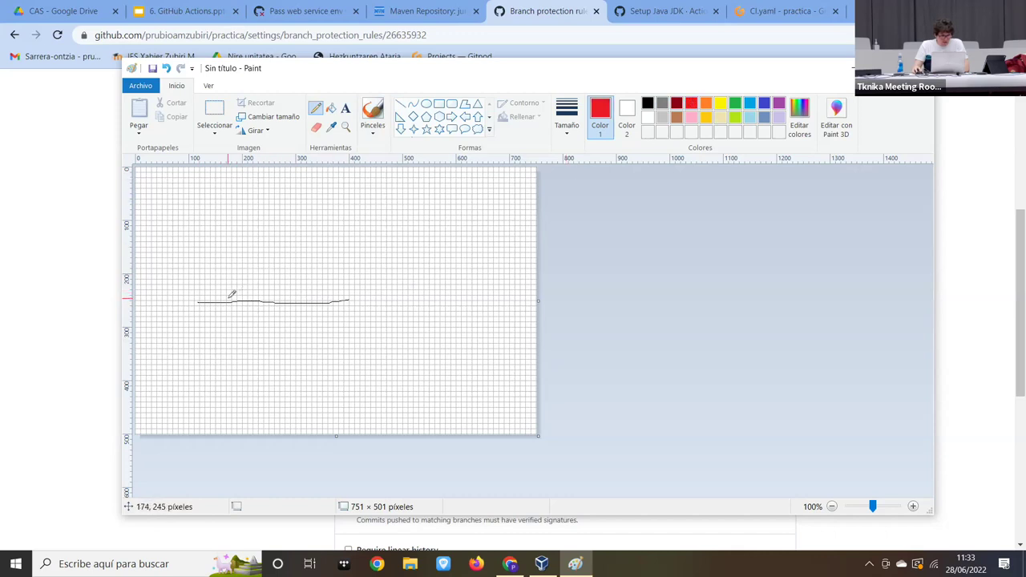
mouse_move(229, 302)
mouse_down()
mouse_move(265, 265)
mouse_move(296, 265)
mouse_up()
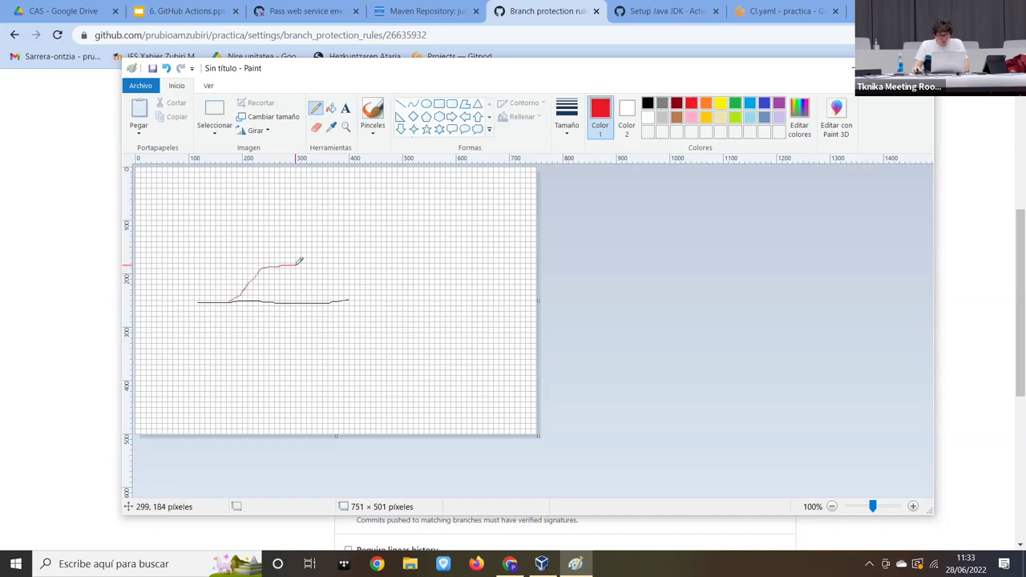
click(764, 104)
mouse_move(271, 302)
mouse_down()
mouse_move(277, 324)
mouse_move(318, 324)
mouse_up()
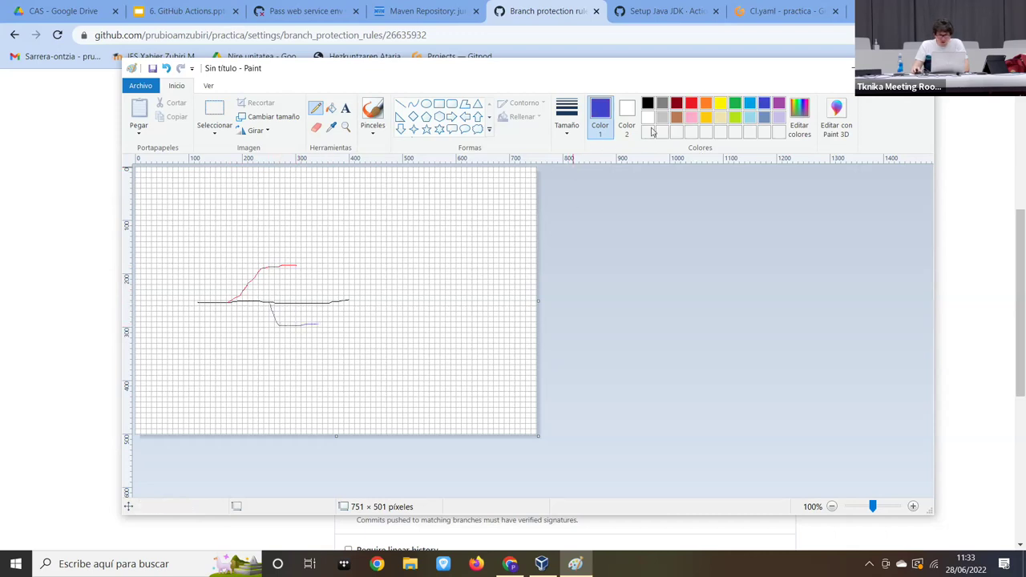
- Continue the red and blue pencil branches until both rejoin the black main line, and extend that line about 110 pixels
click(690, 105)
mouse_move(295, 265)
mouse_down()
mouse_move(334, 277)
mouse_move(348, 301)
mouse_up()
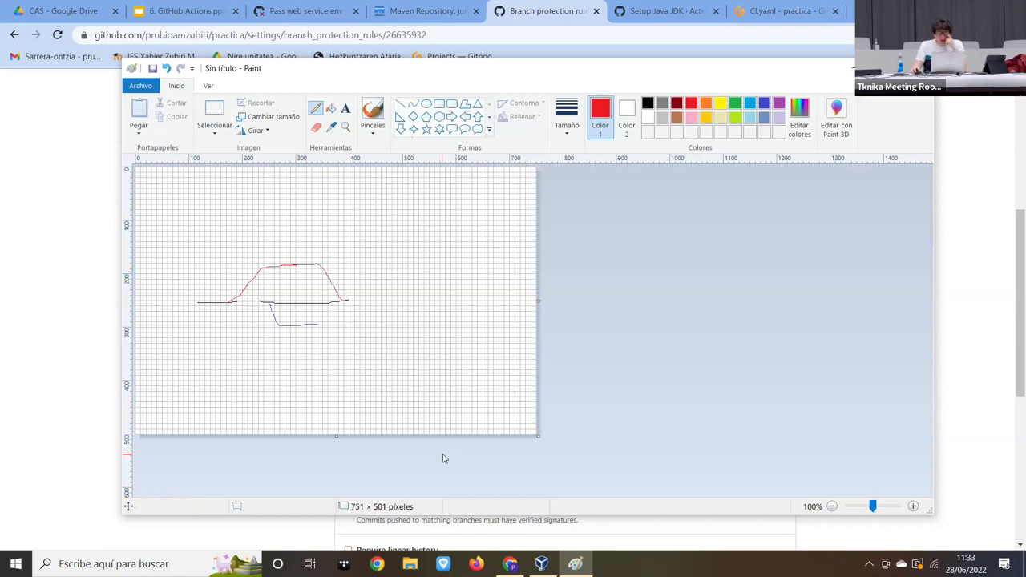
click(647, 103)
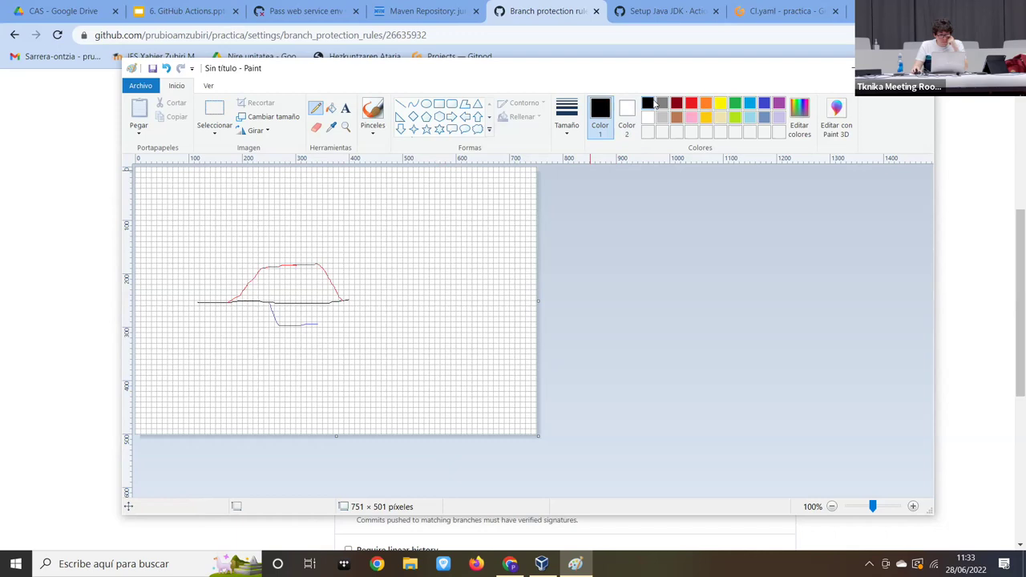
drag(343, 302, 404, 302)
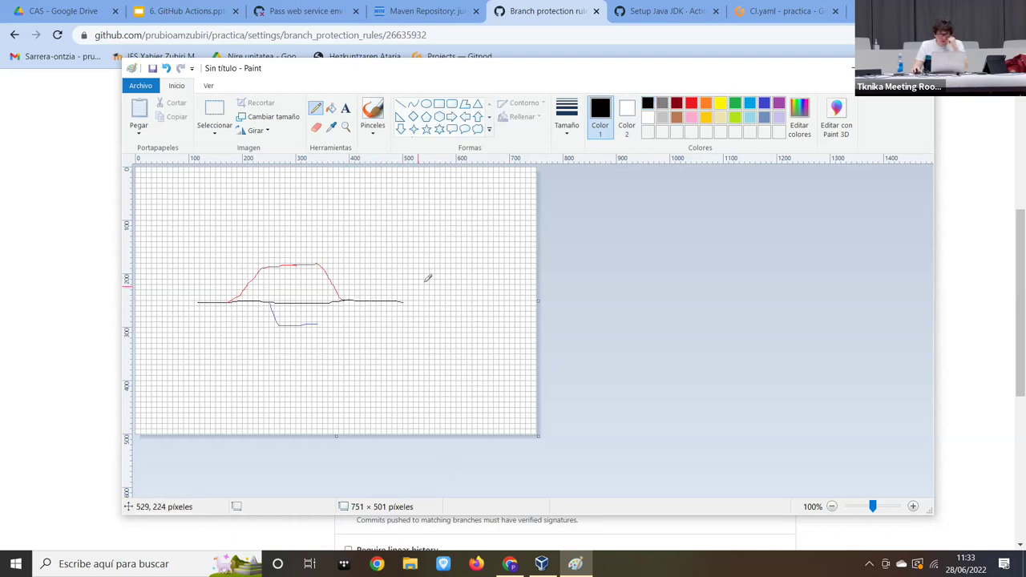
click(764, 104)
mouse_move(318, 323)
mouse_down()
mouse_move(361, 321)
mouse_move(385, 299)
mouse_up()
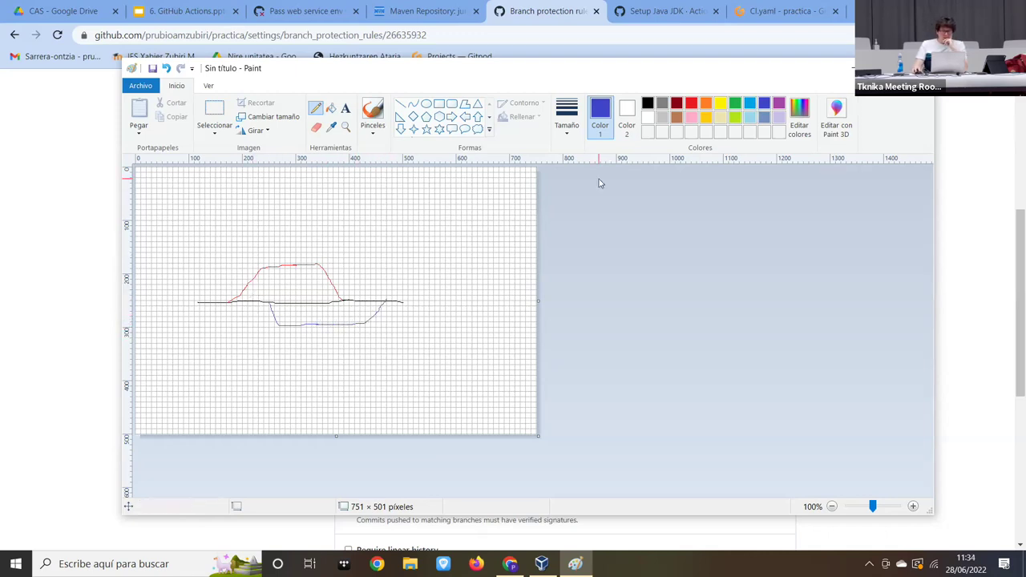
- Mark the red branch's merge point with a black circle about 29 by 29 pixels, and try another at the blue branch's merge
click(648, 102)
click(426, 104)
drag(347, 294, 334, 310)
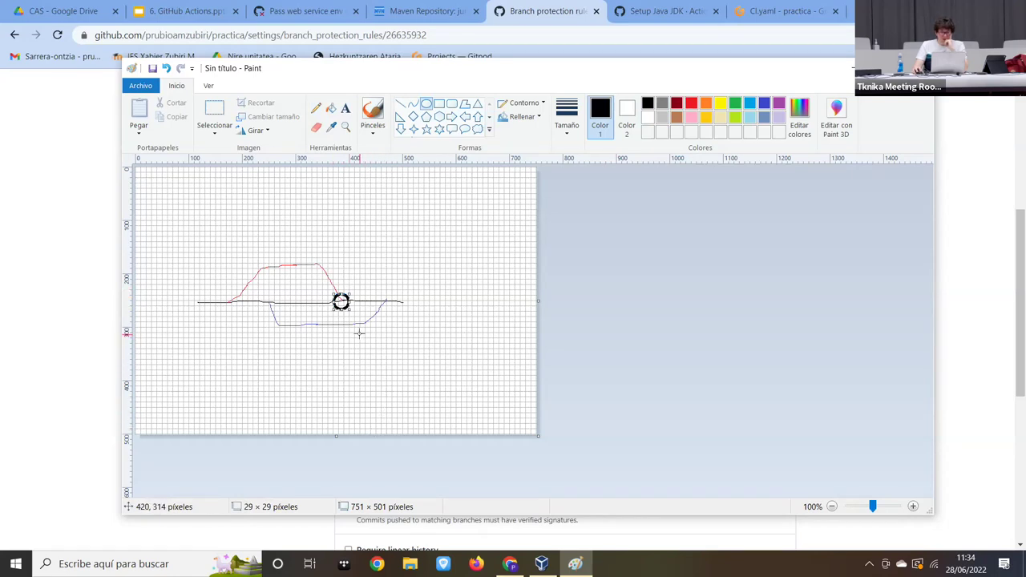
drag(393, 294, 377, 310)
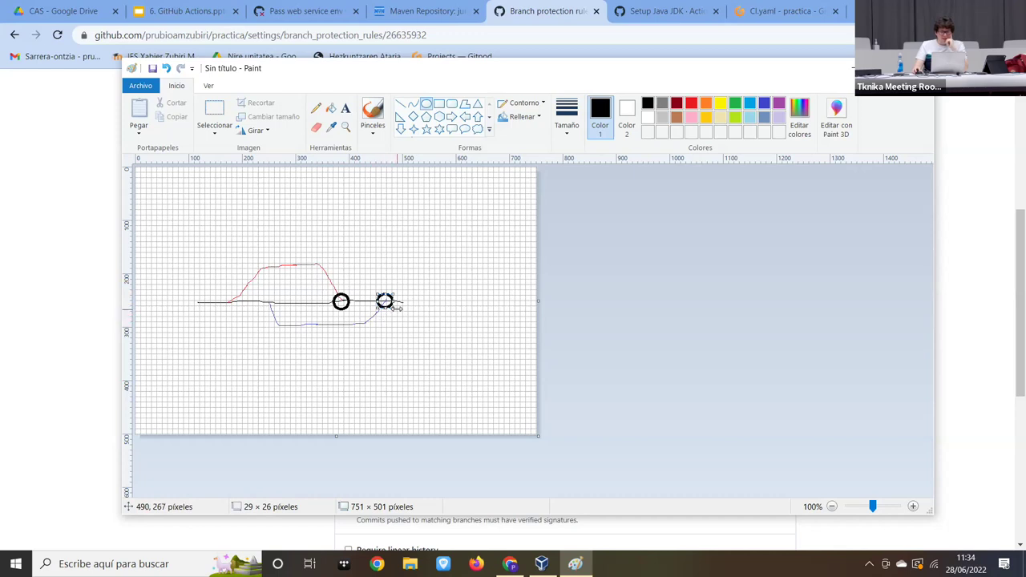
key(Delete)
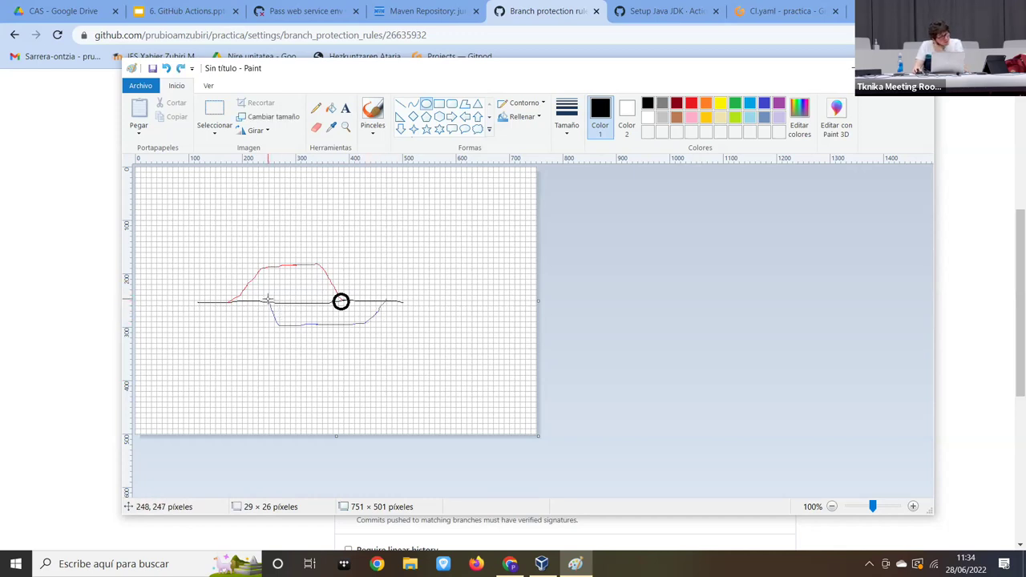
- Draw a black ellipse about 38 by 31 pixels around the blue branch's bend just before it merges
drag(373, 317, 351, 332)
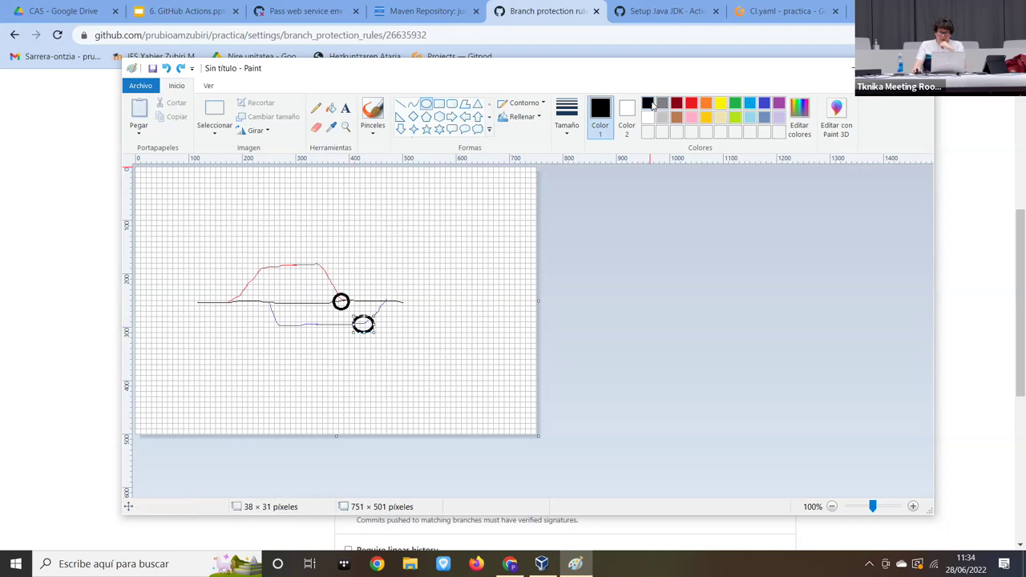
click(691, 105)
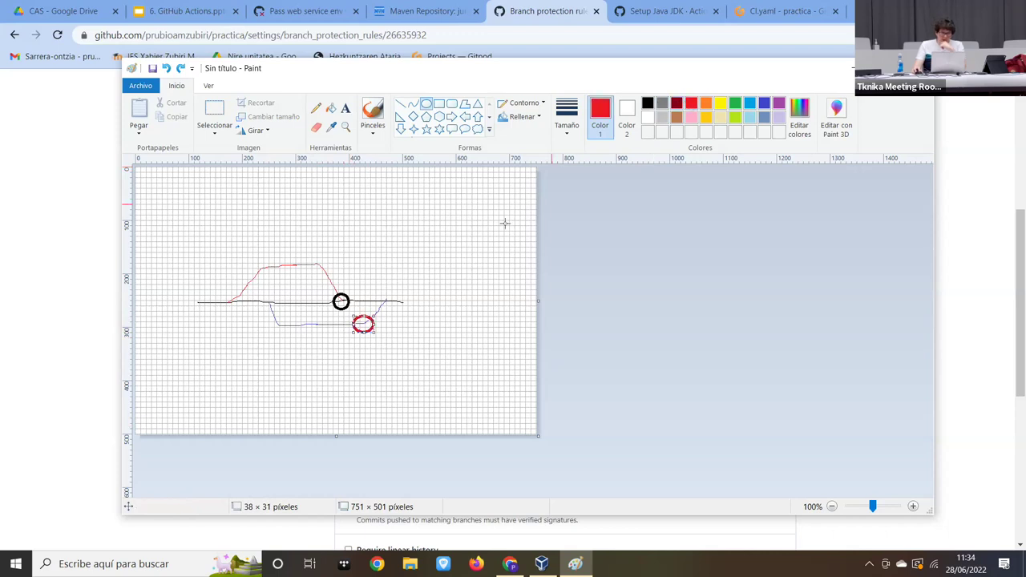
click(647, 104)
click(428, 281)
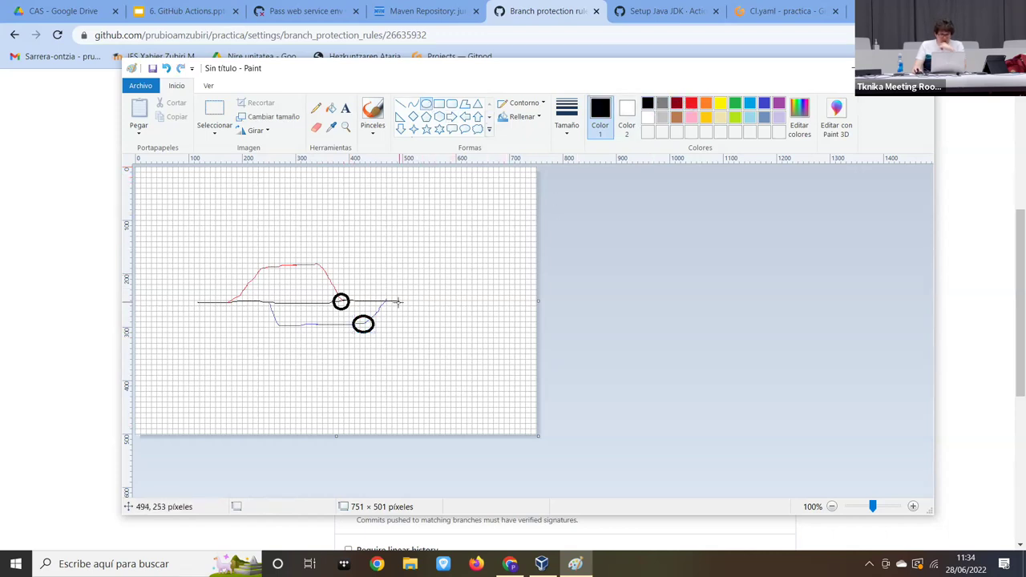
- Draw a red circle about 31 pixels wide where the blue branch merges into the black line
click(692, 105)
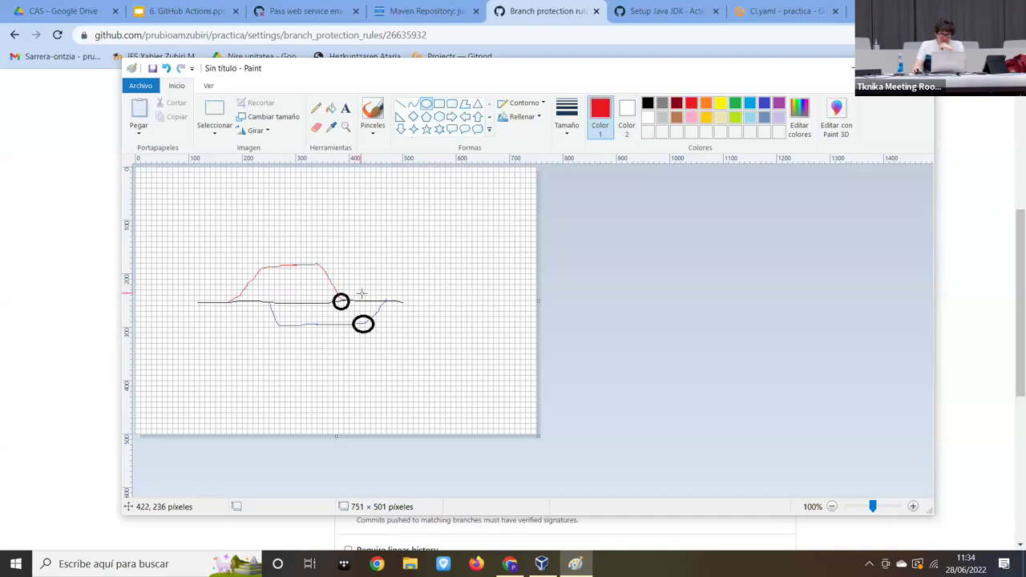
drag(379, 297, 396, 307)
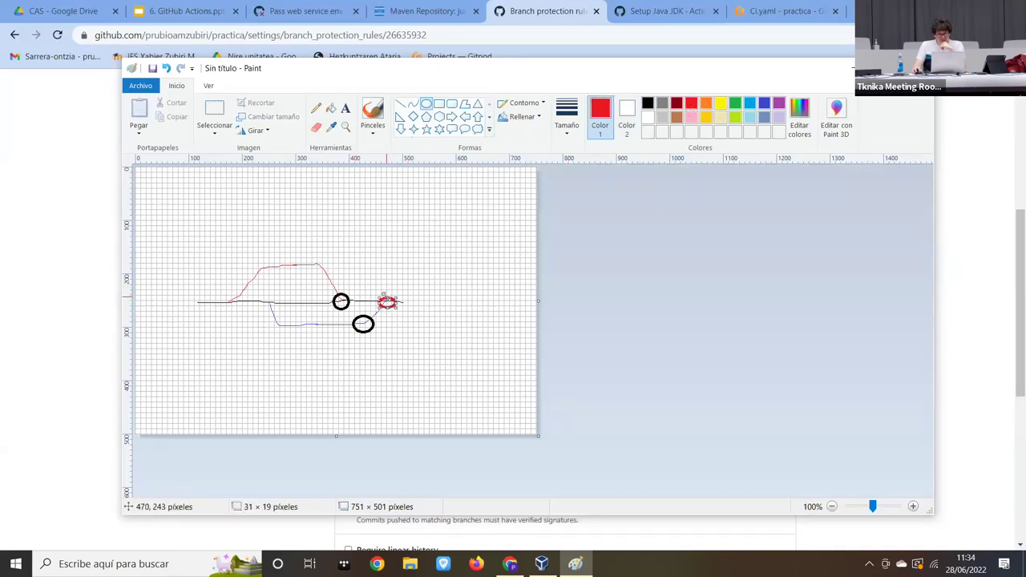
drag(391, 299, 396, 310)
click(522, 342)
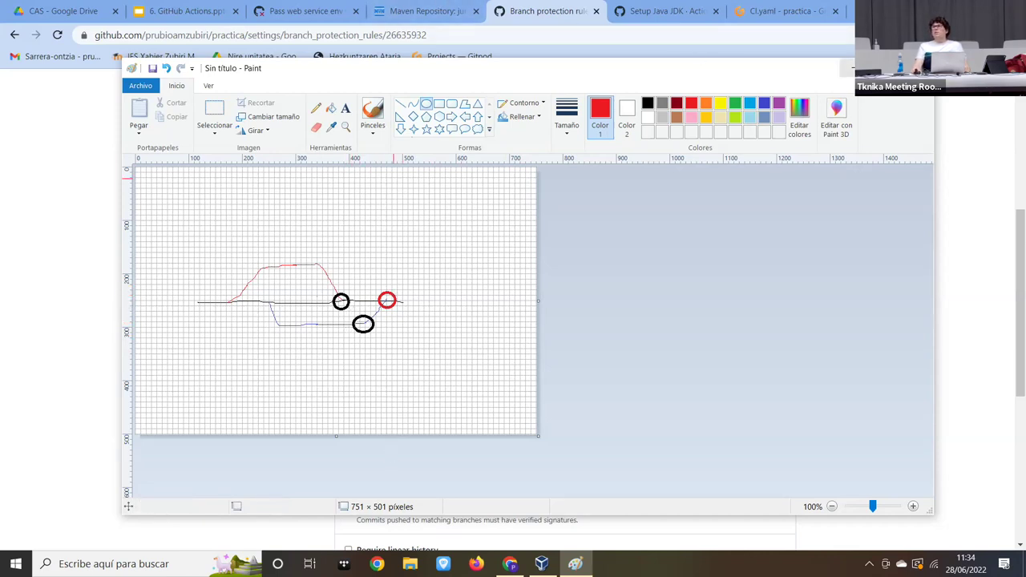
- Compare the master rule's pull request and status check settings in the browser with the branching sketch in Paint
click(846, 69)
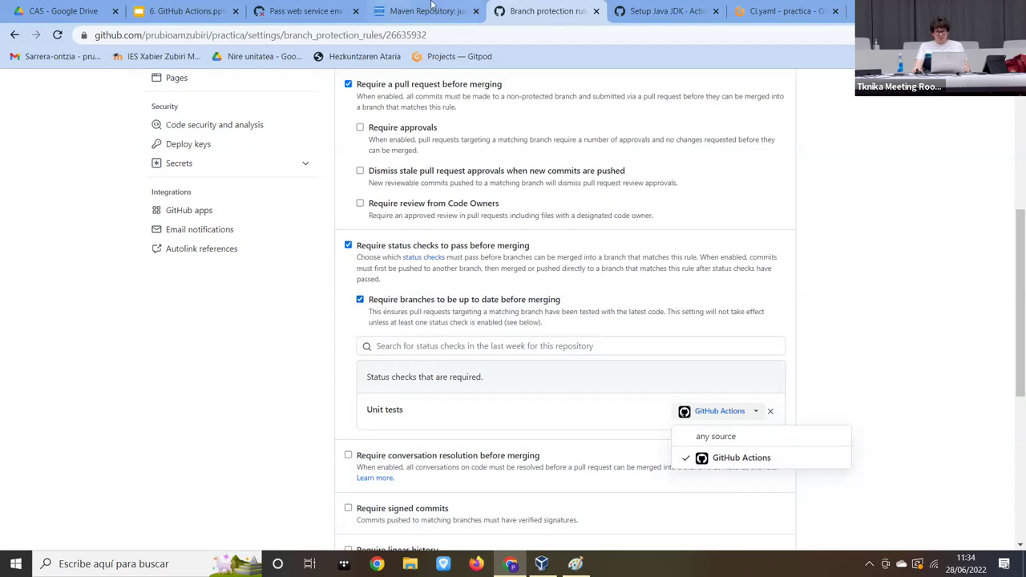
click(573, 564)
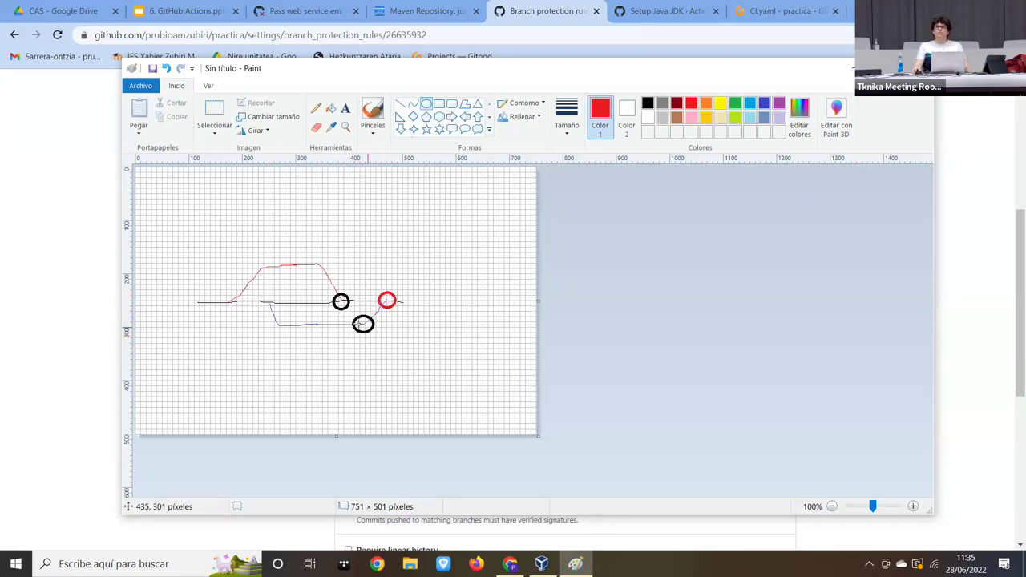
click(844, 68)
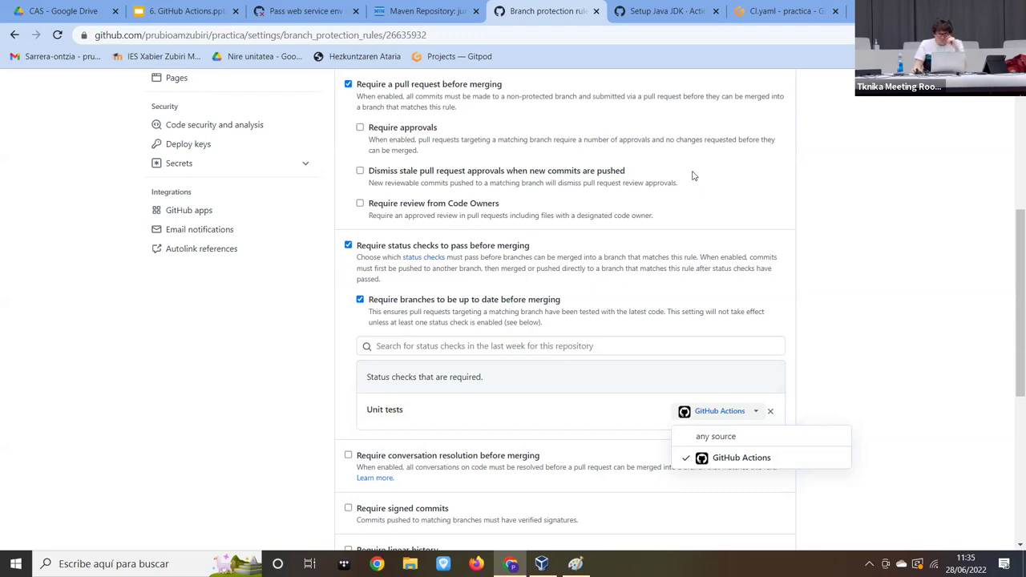
- Search the web for "redhat cicd" and look through Red Hat's article "¿Qué son la integración/distribución continuas (CI/CD)?"
click(847, 11)
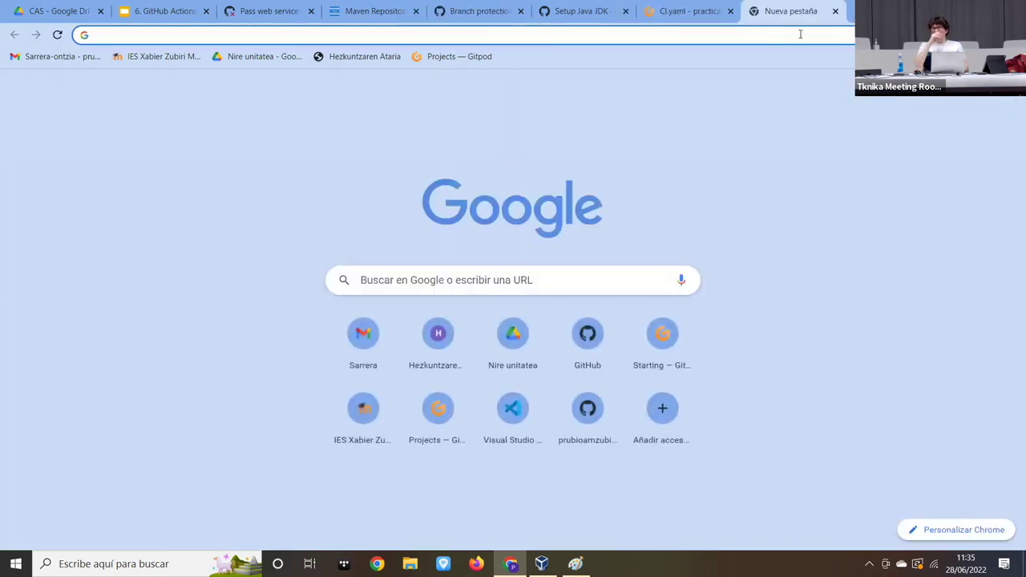
text(red)
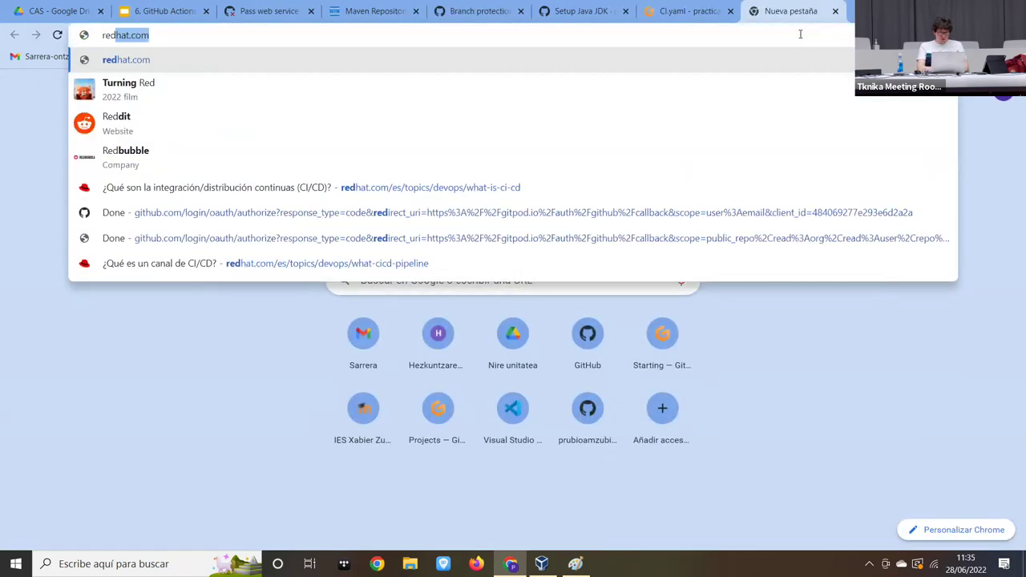
text(hat cicd)
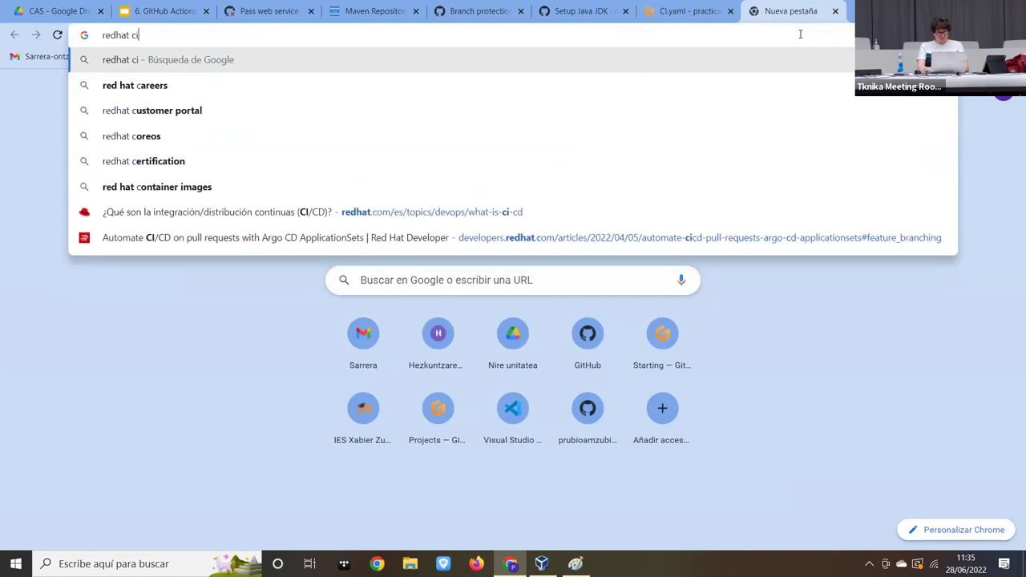
key(Return)
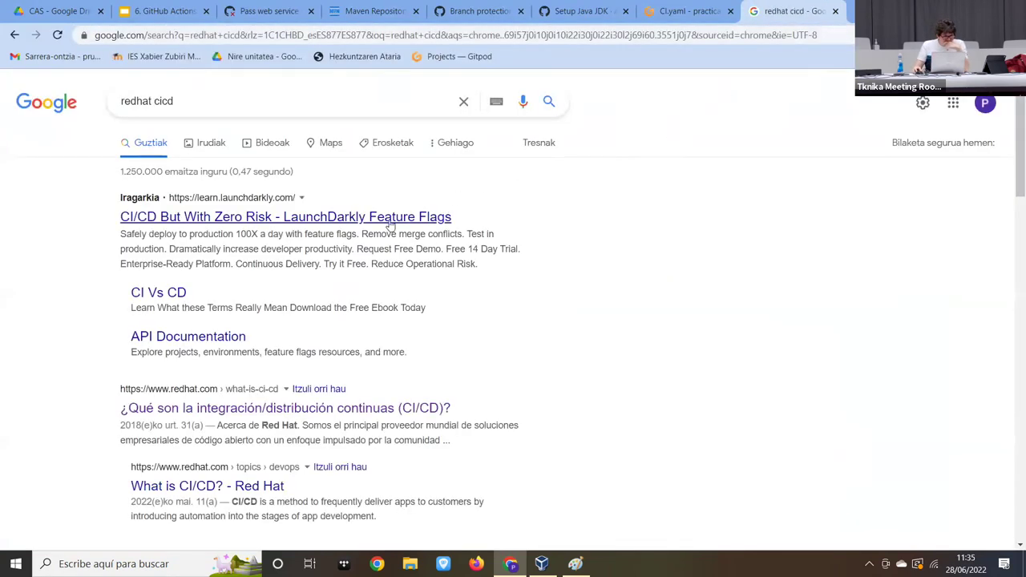
scroll(227, 340, down, 1)
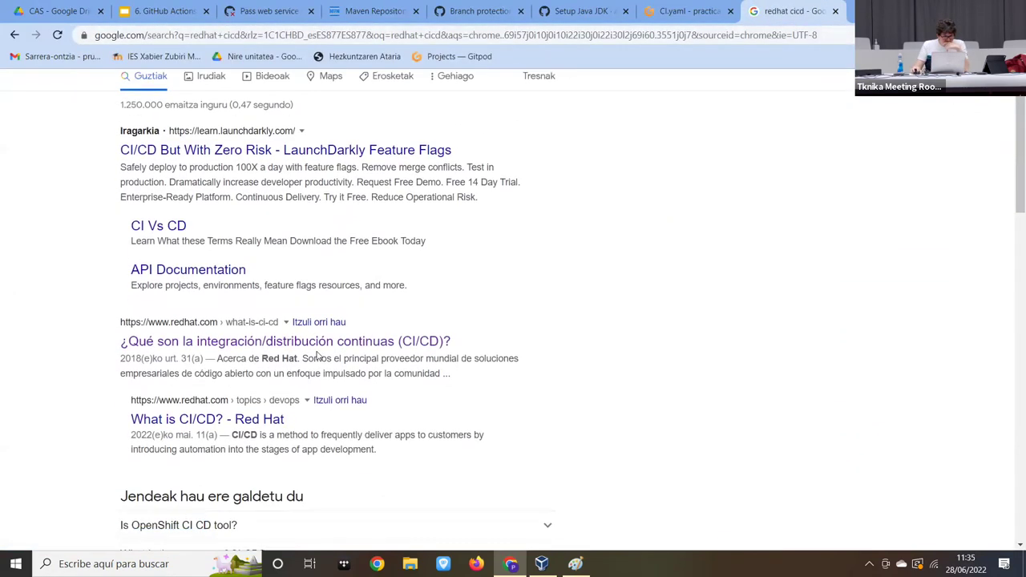
click(329, 351)
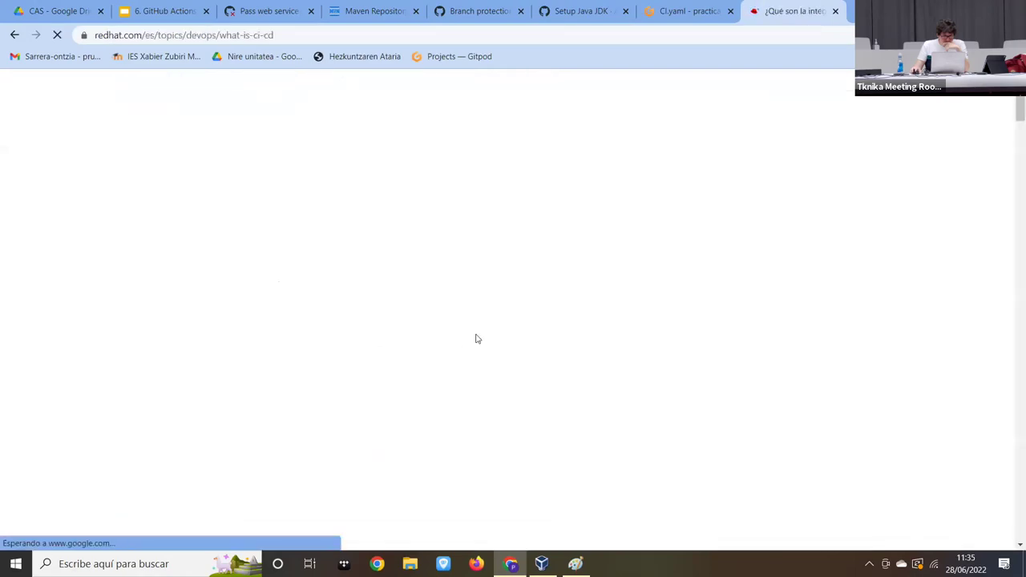
scroll(497, 337, down, 8)
scroll(520, 331, down, 10)
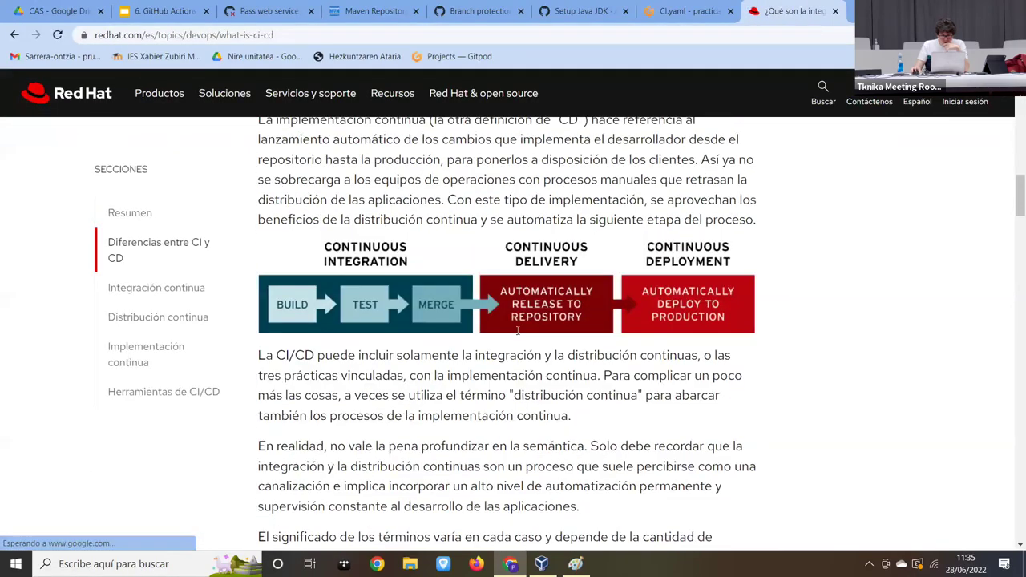
scroll(519, 336, down, 5)
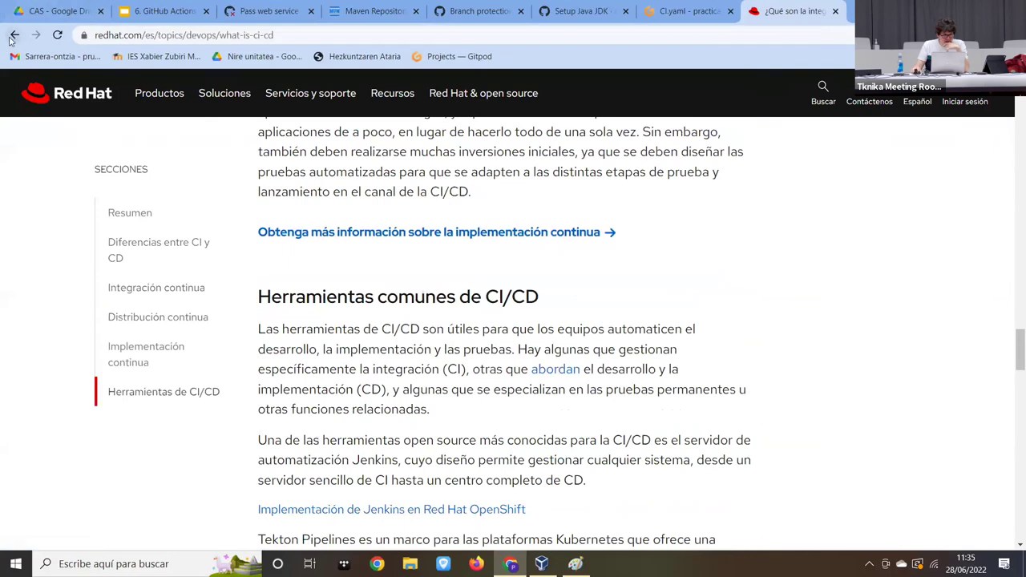
- Search for "cicd" videos and open Red Hat's "¿Qué es un canal de CI/CD?" page
key(alt+Left)
drag(261, 113, 103, 100)
text(cicd)
key(Return)
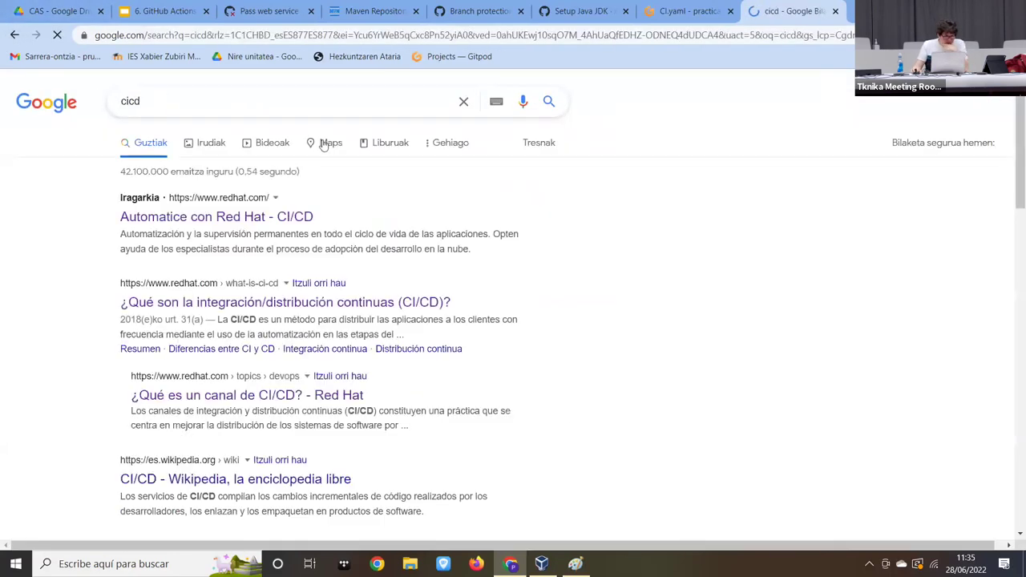
click(258, 146)
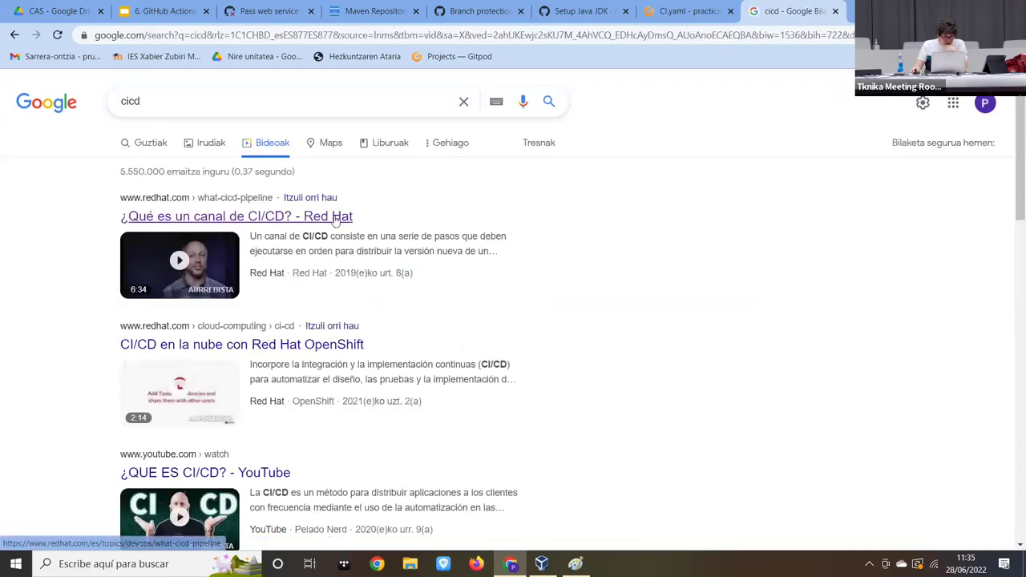
click(318, 215)
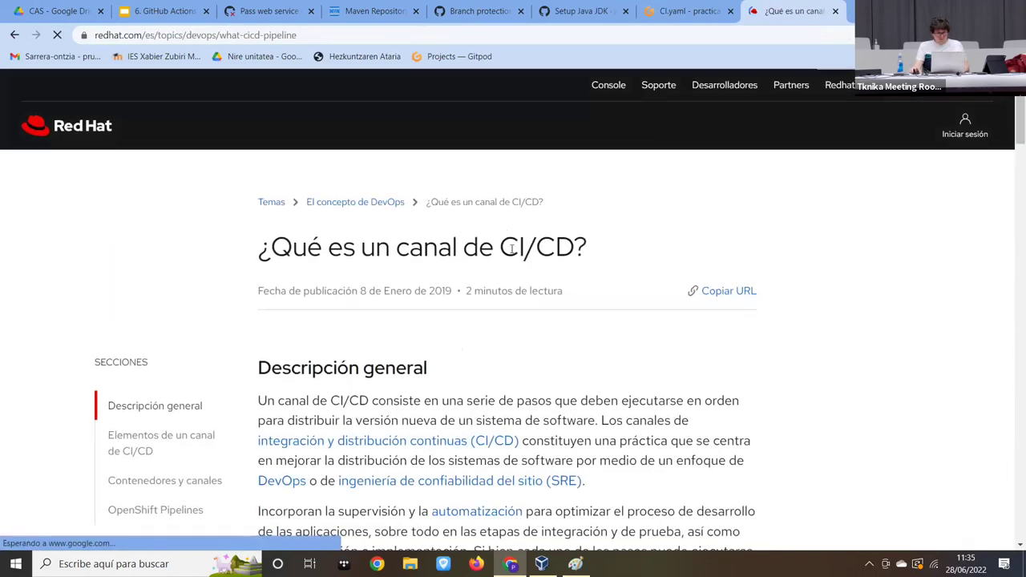
- Play the embedded video "What Happens When You Hit Enter? Episode 2" in full screen
scroll(535, 243, down, 9)
scroll(535, 243, down, 4)
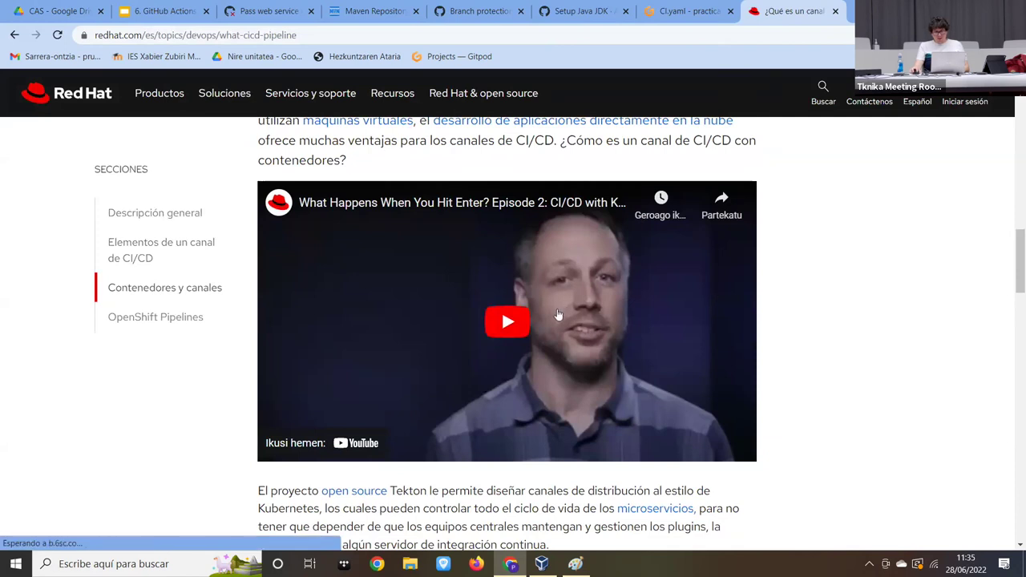
click(532, 311)
click(735, 448)
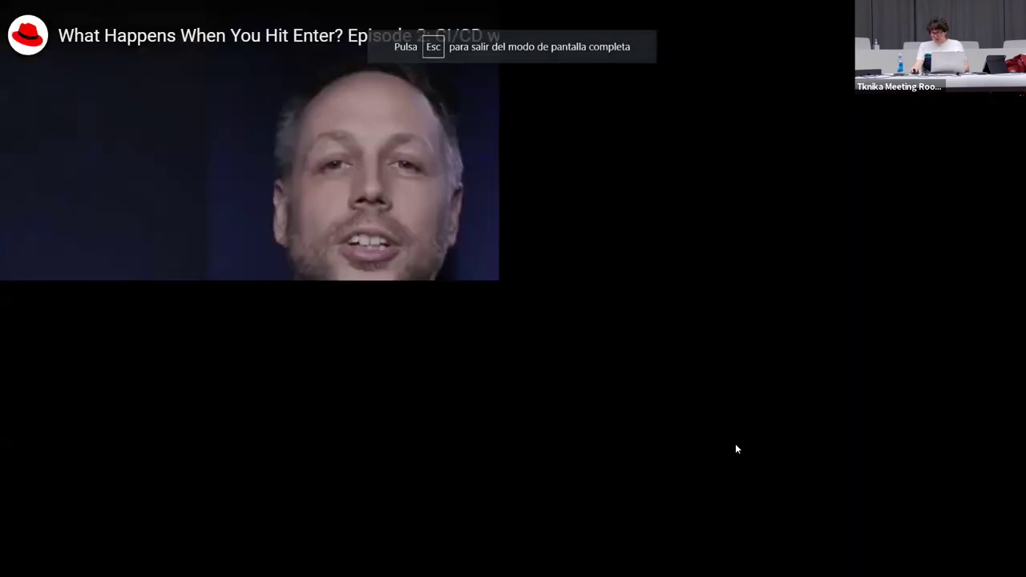
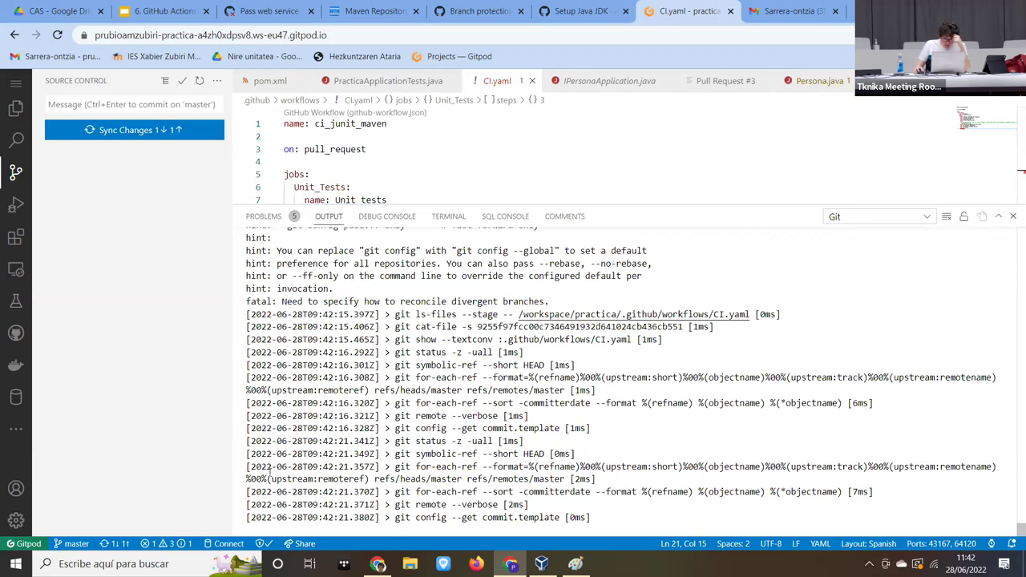
- Highlight the latest Git output entries, from the last git status through git config --get commit.template
drag(396, 493, 539, 504)
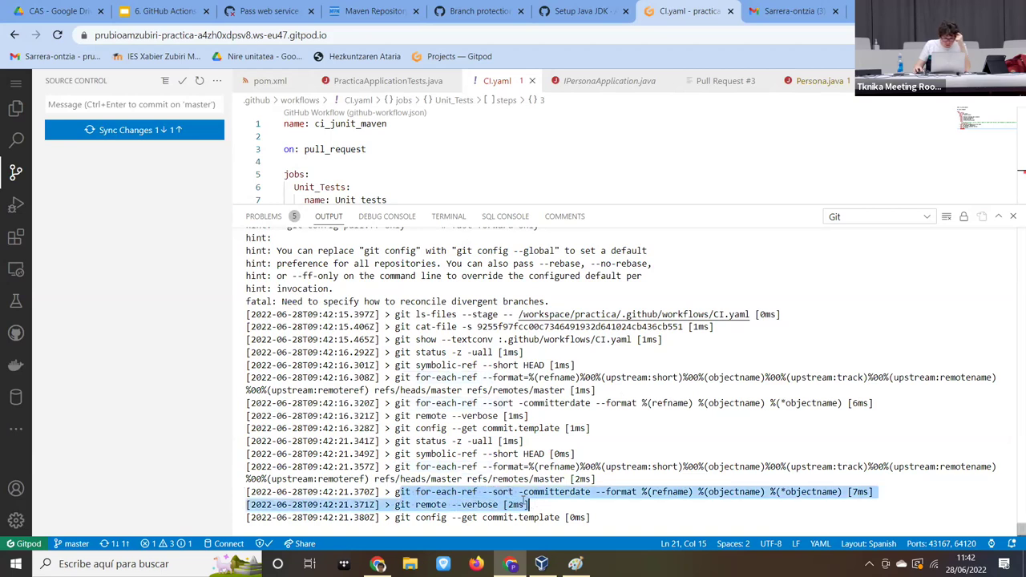
click(523, 498)
drag(622, 517, 247, 441)
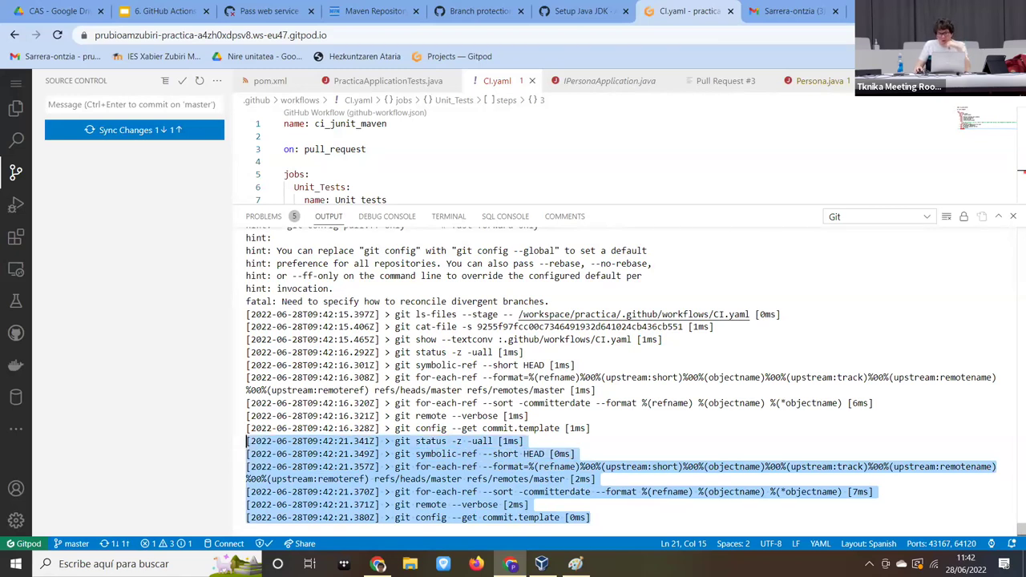
- Look through the Setup Java JDK and CI.yaml pages, and return to the "6. GitHub Actions" presentation's "Prueba" slide
click(610, 9)
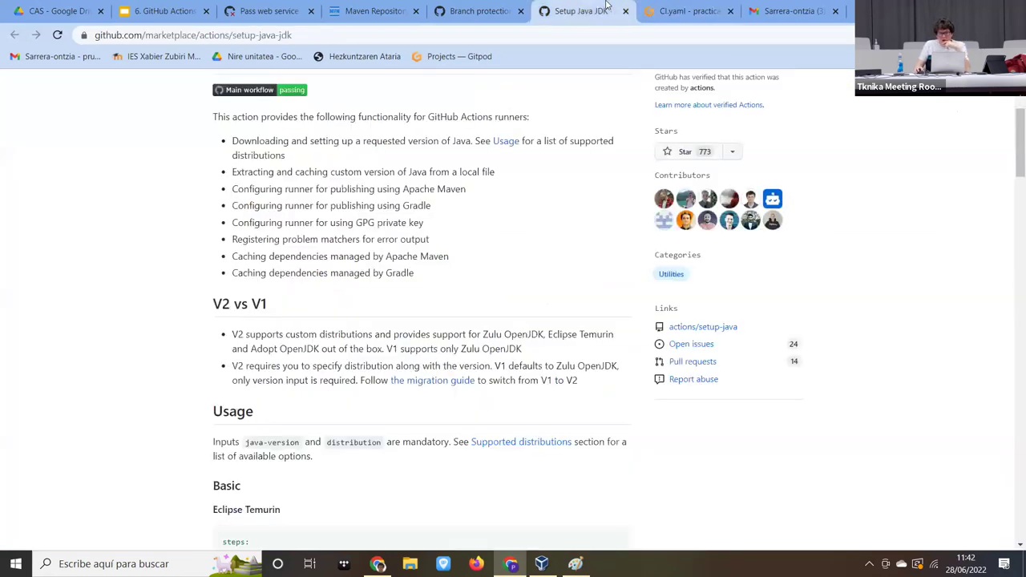
click(667, 8)
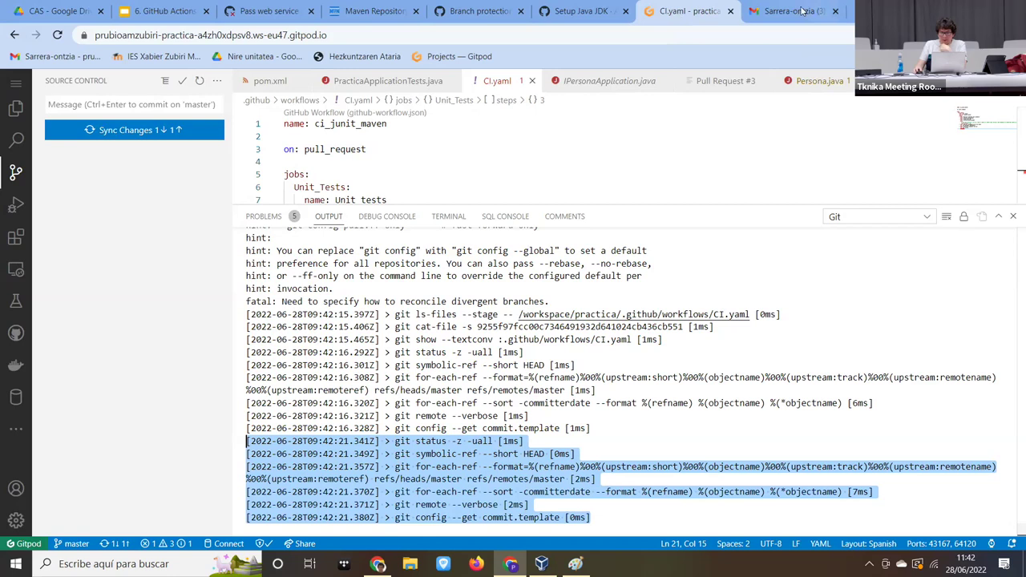
click(583, 11)
click(165, 12)
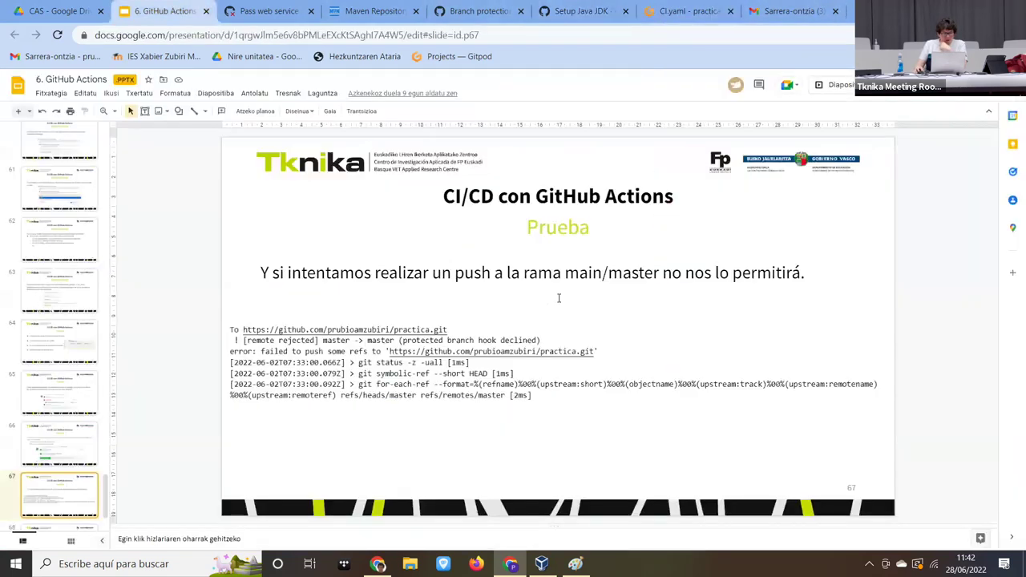
- View slides 68 and 69 of the presentation, and open the springdemo repository's code page on GitHub
scroll(101, 440, down, 1)
click(60, 455)
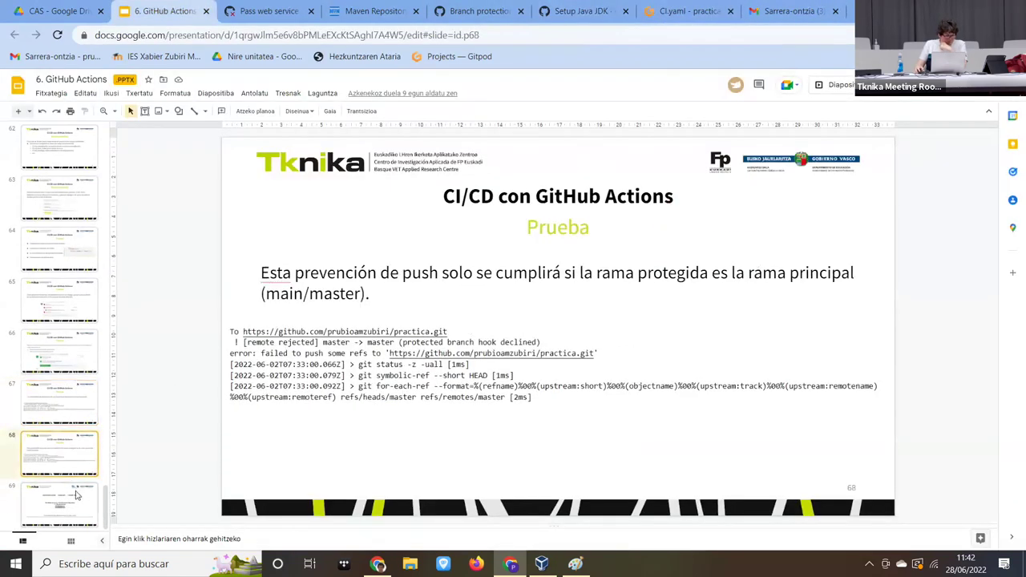
click(77, 496)
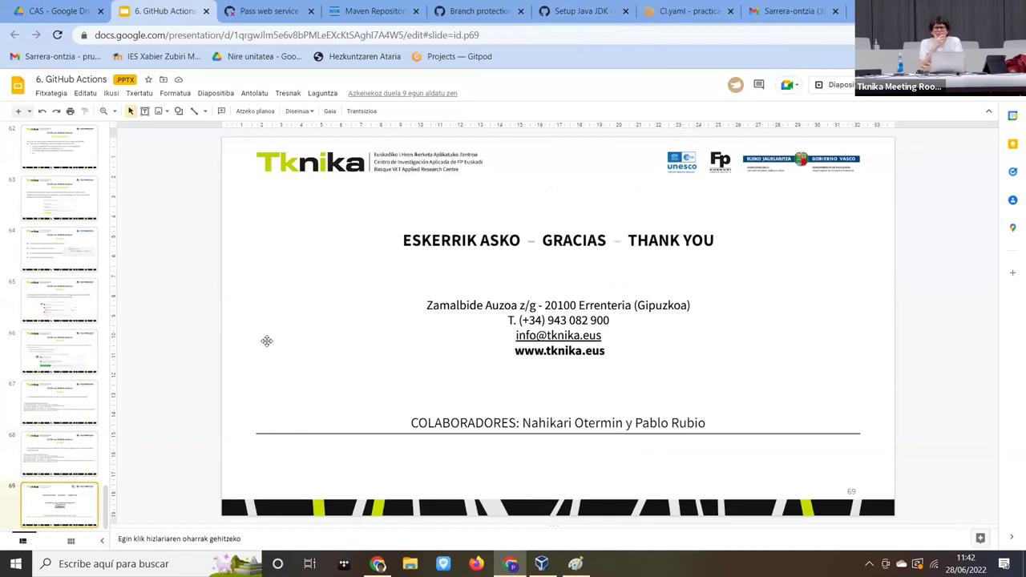
scroll(45, 158, up, 15)
scroll(44, 158, up, 20)
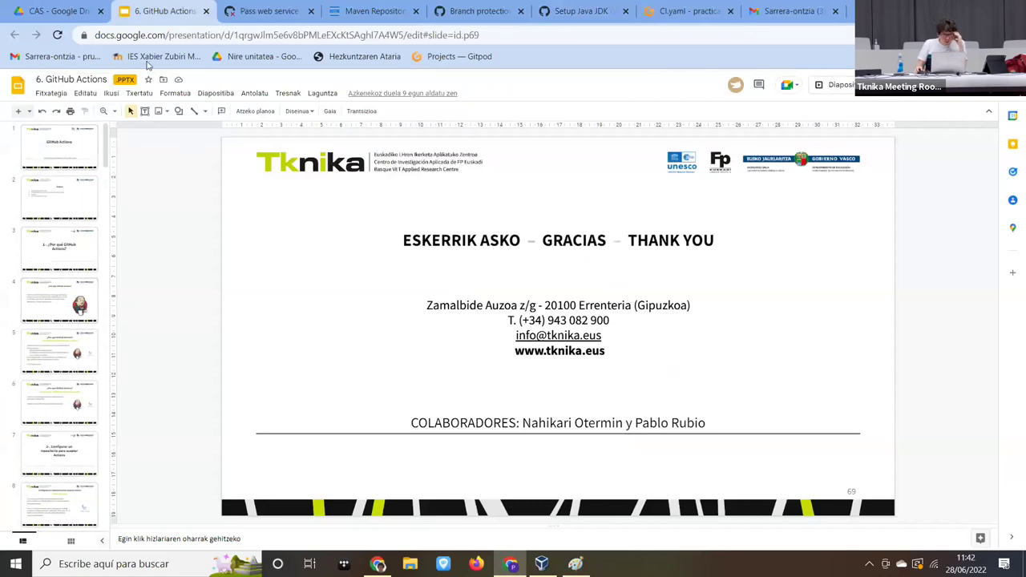
click(259, 11)
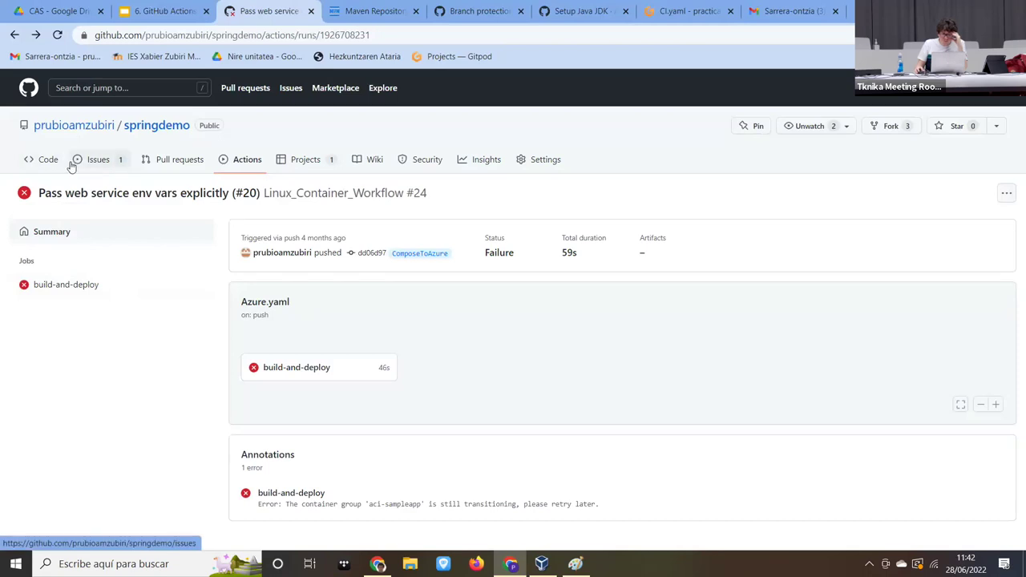
click(40, 170)
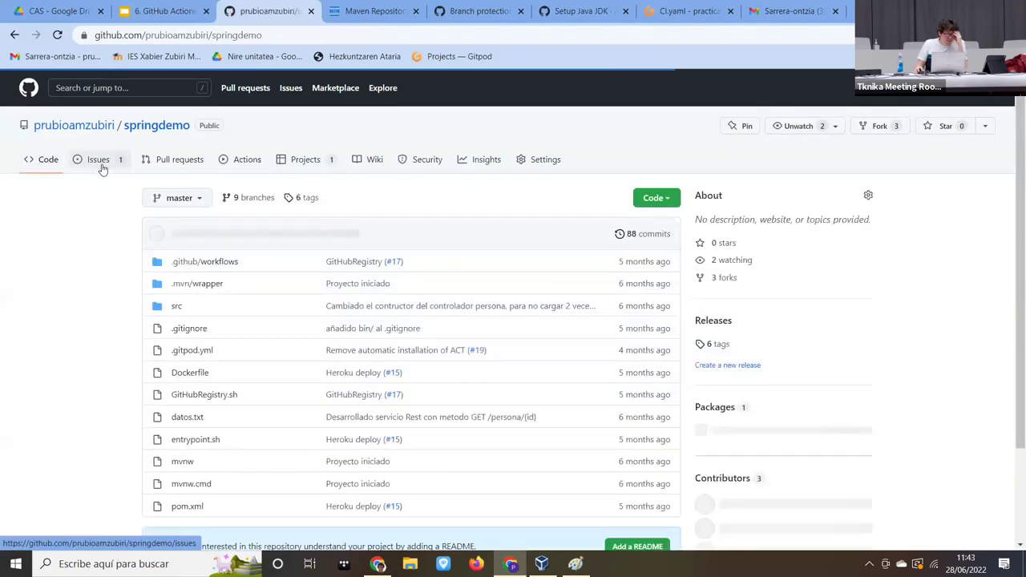
- Delete the stray "sarfdsda" line from CI.yaml in the Gitpod workspace and highlight the whole workflow text
click(686, 11)
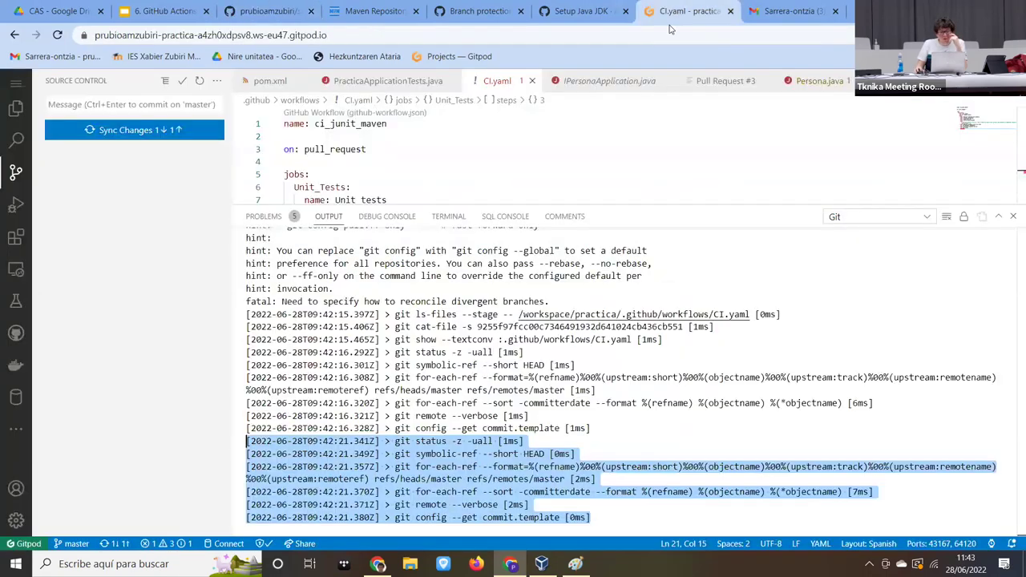
drag(545, 204, 585, 422)
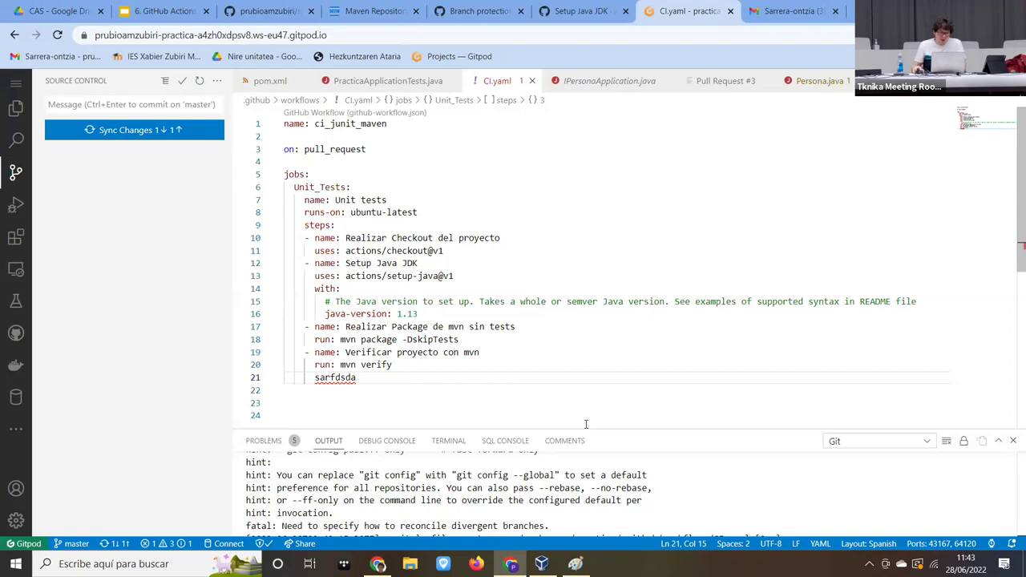
drag(377, 388, 240, 393)
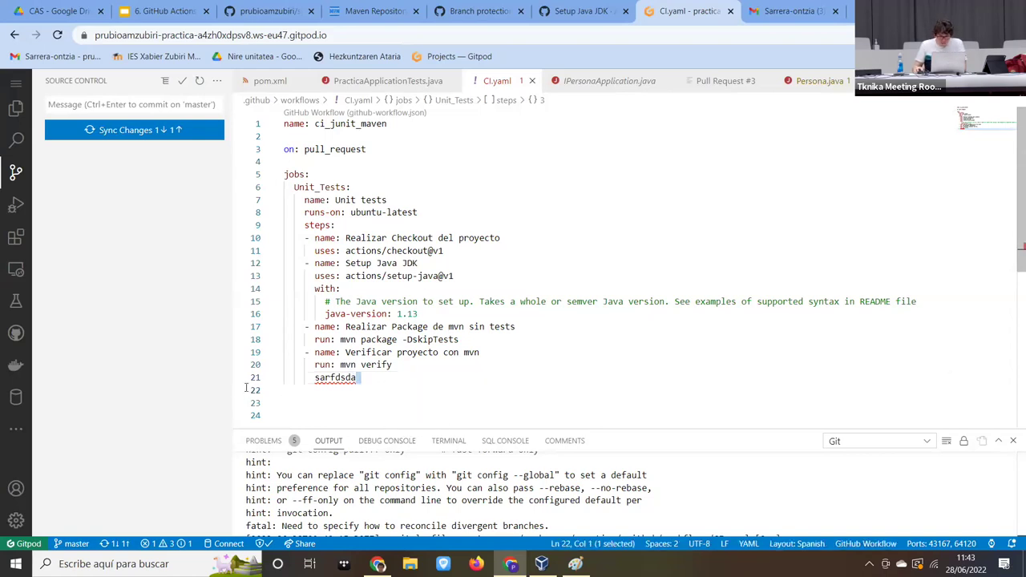
click(257, 378)
key(BackSpace)
key(BackSpace)
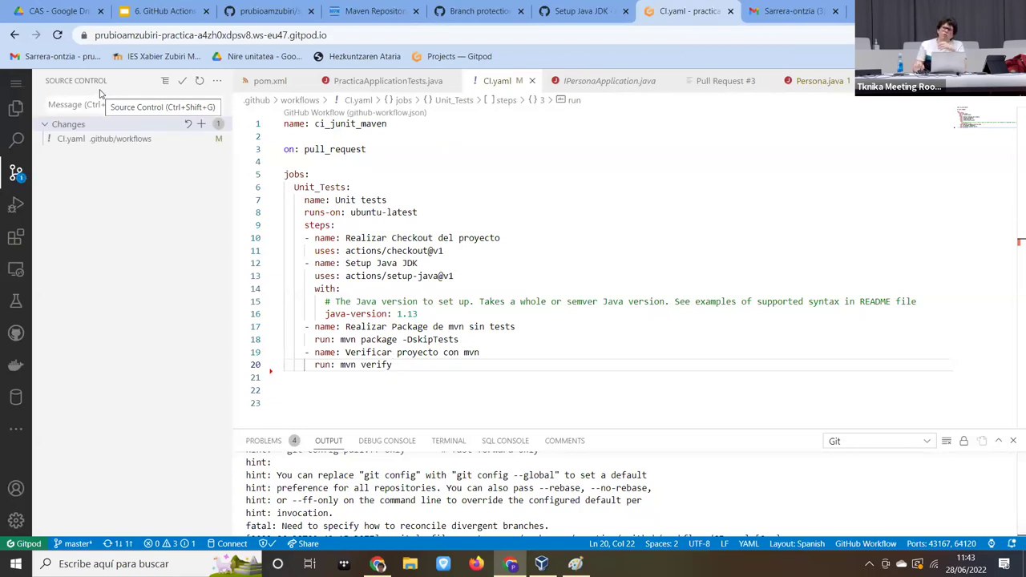
drag(423, 387, 287, 123)
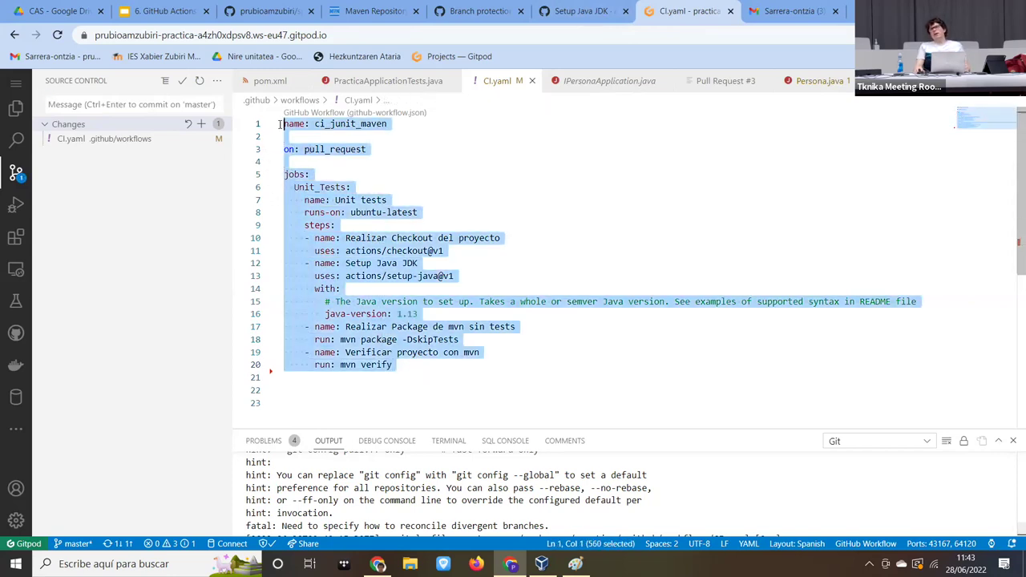
click(289, 377)
- Search the web for "mockito" in a new tab and look over the Mockito framework site
click(849, 11)
text(mockito)
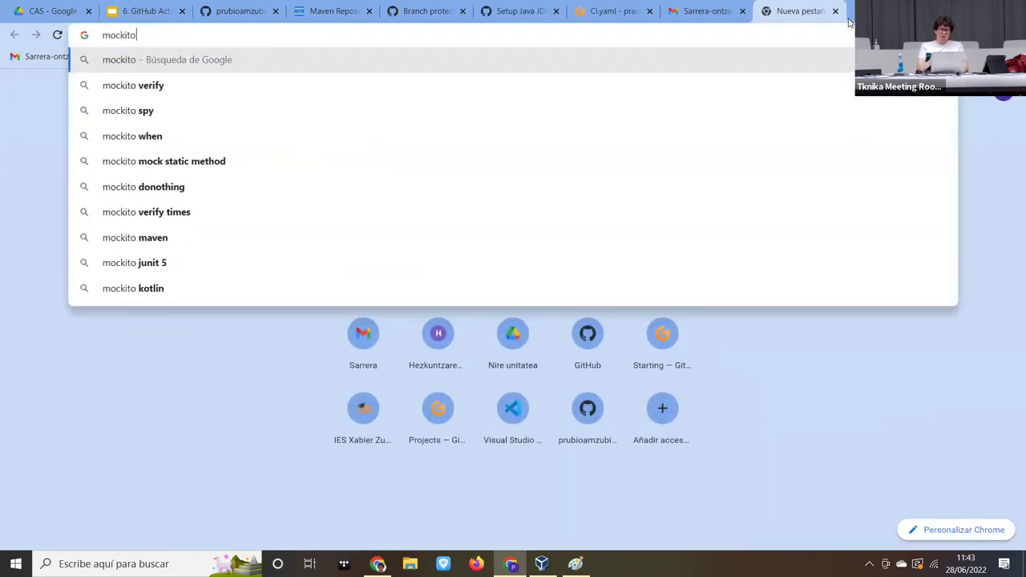
key(Return)
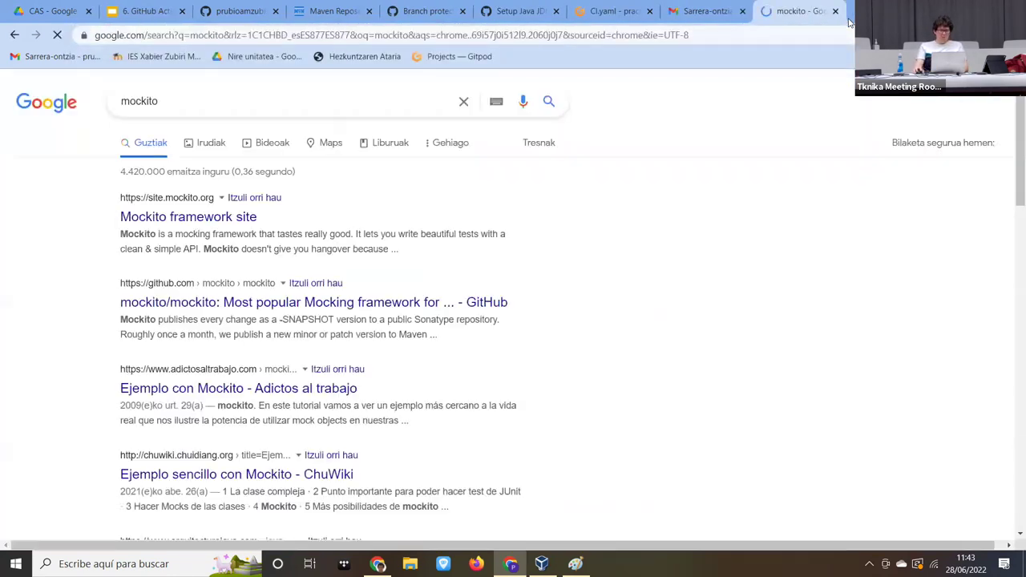
click(196, 213)
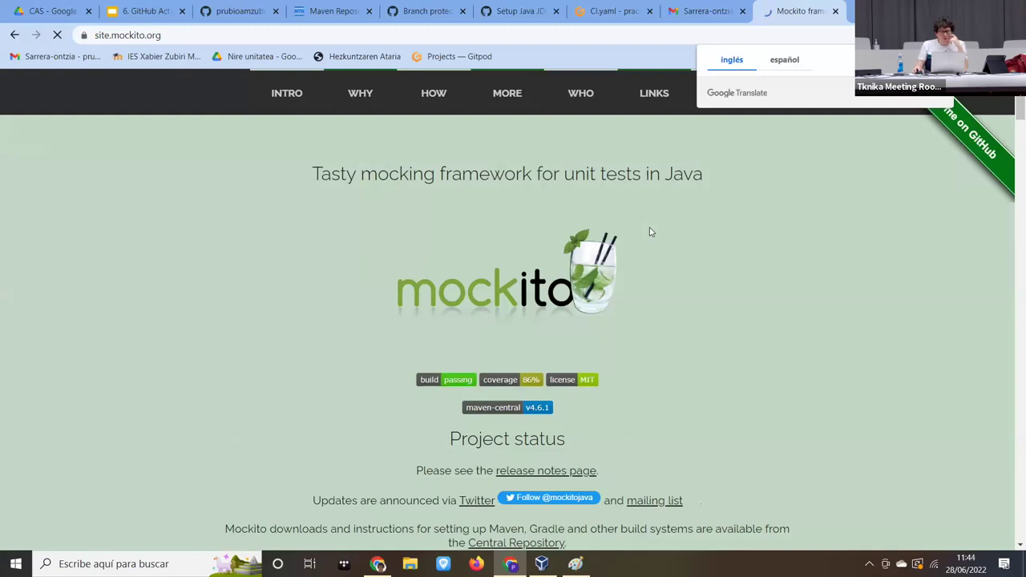
scroll(580, 245, down, 5)
scroll(798, 229, up, 5)
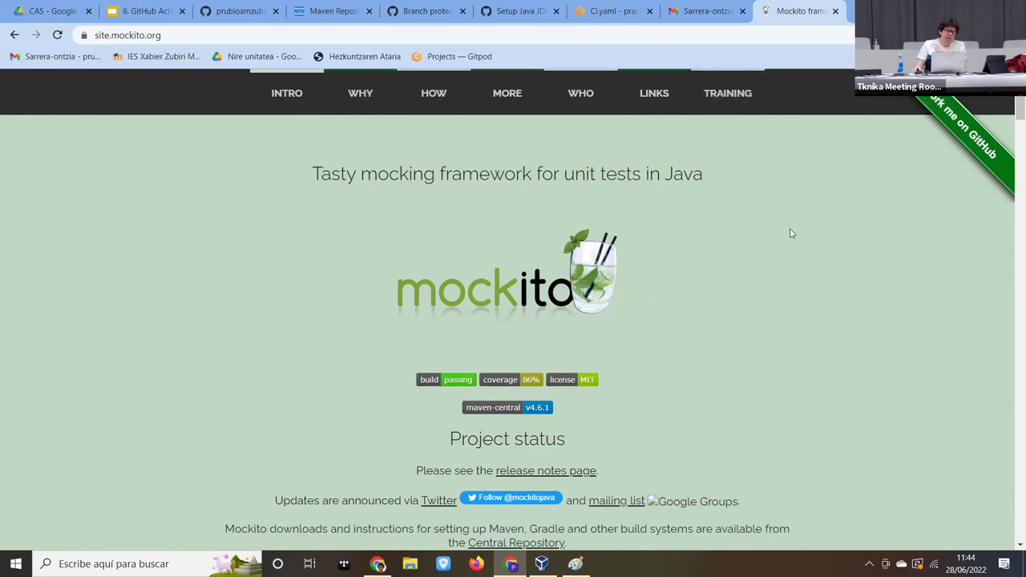
- Return to the Gitpod workspace and expand the controller folder in the practica project's file tree
click(634, 13)
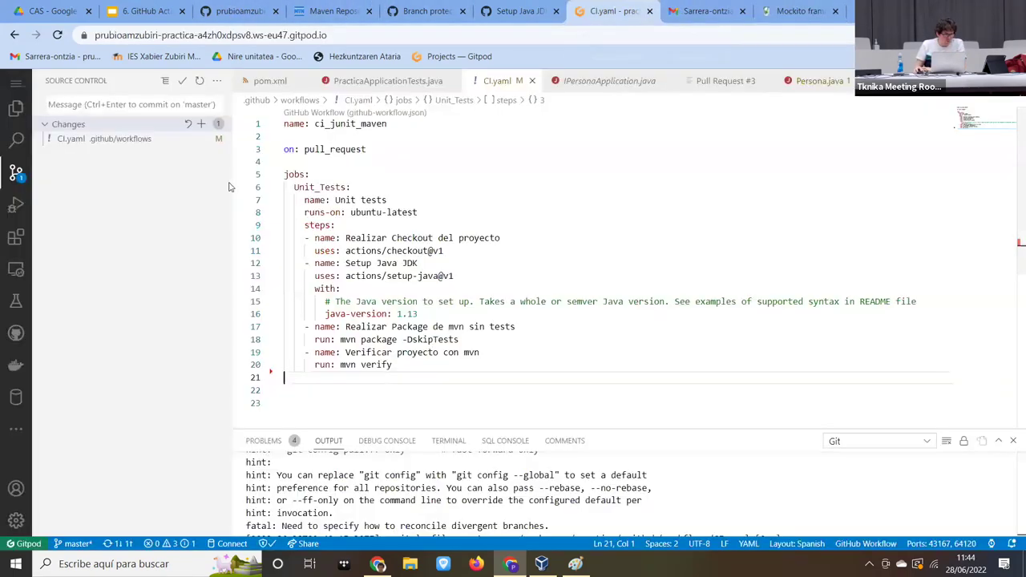
click(16, 107)
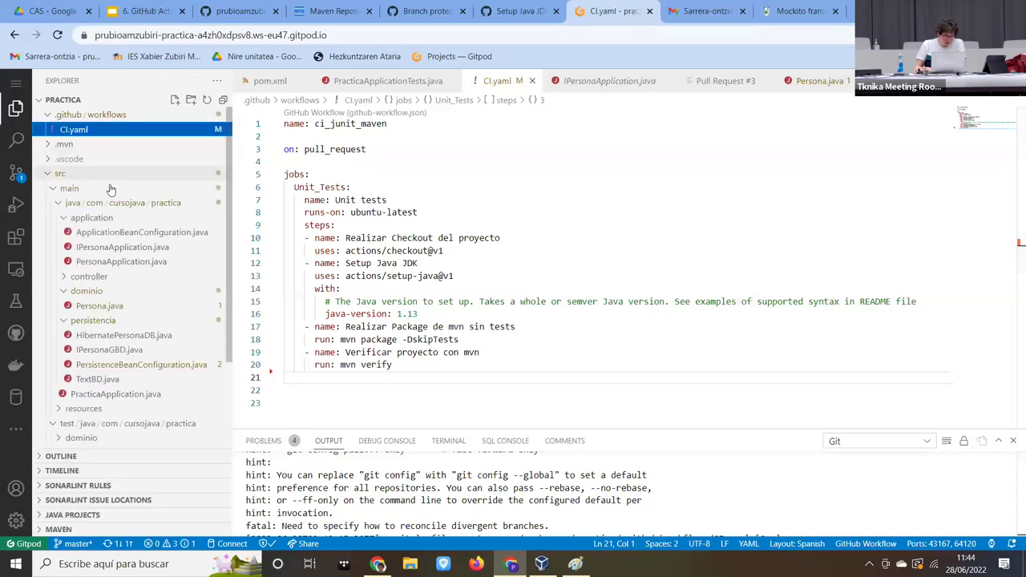
click(85, 275)
scroll(152, 280, down, 2)
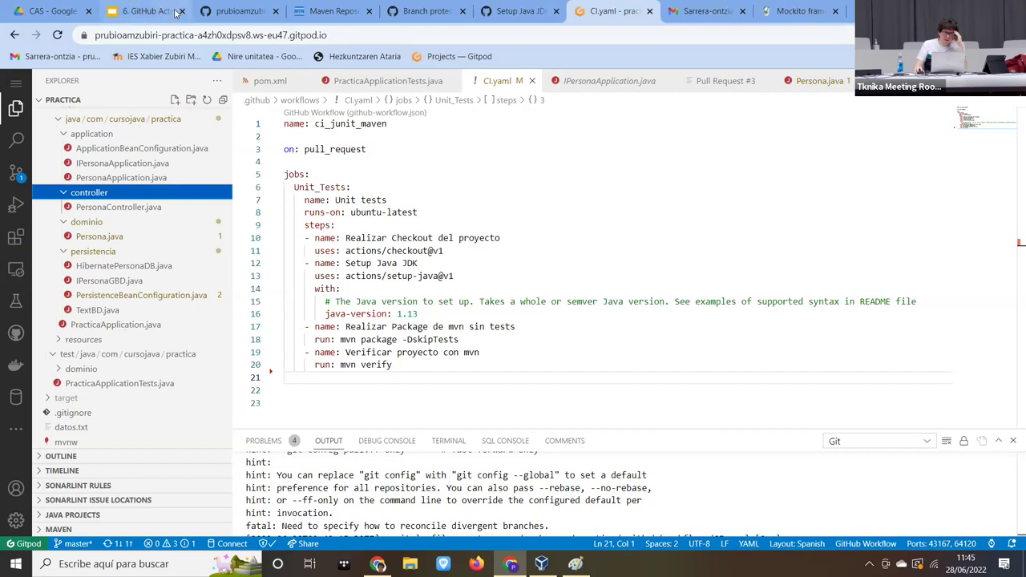
- Go back to the Mockito site and highlight its logo
click(801, 11)
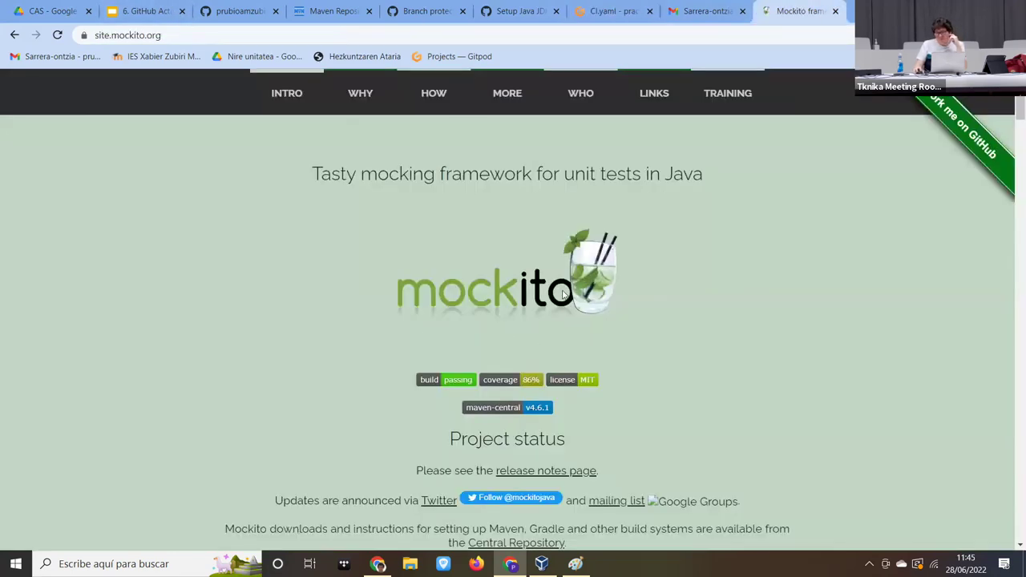
double_click(611, 257)
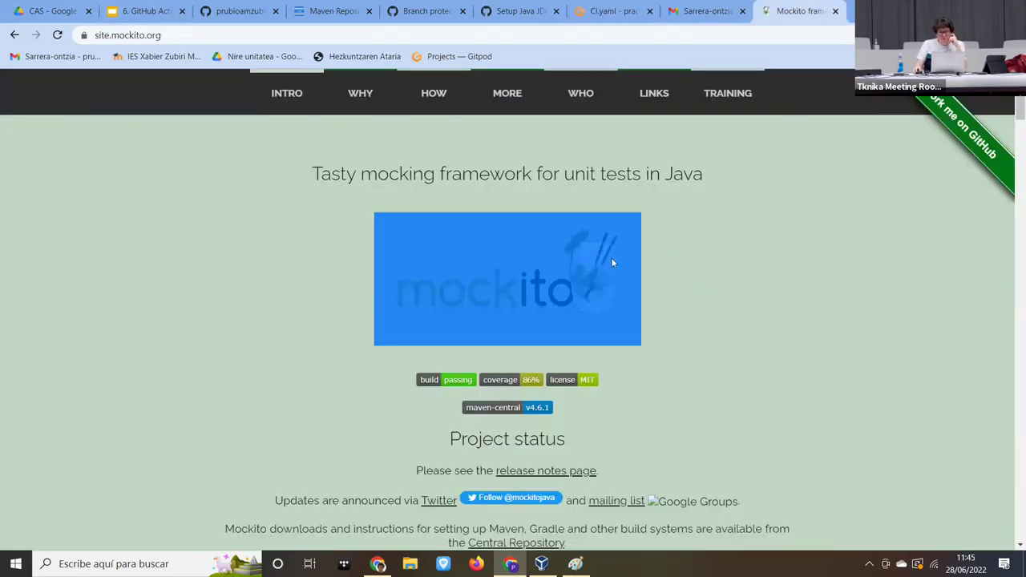
click(766, 332)
drag(766, 332, 259, 232)
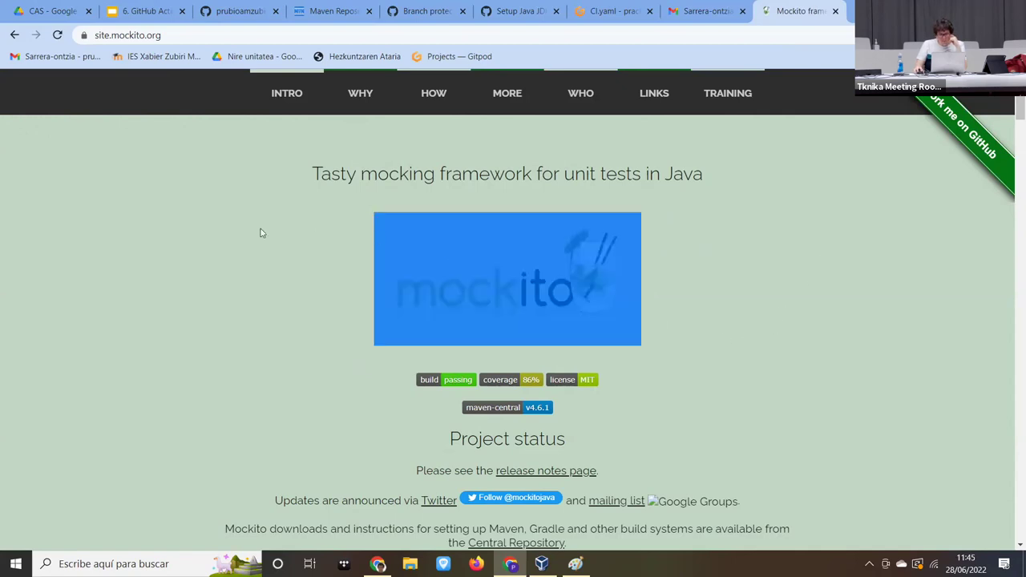
click(210, 223)
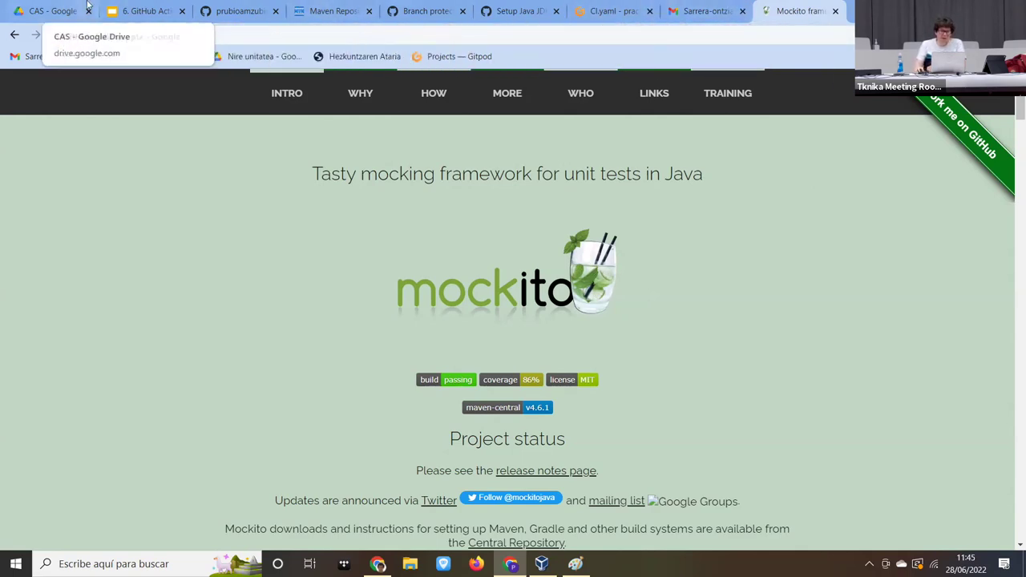
- Return to the "6. GitHub Actions" presentation and show slide 60, "Branch protection", about required status checks
click(137, 8)
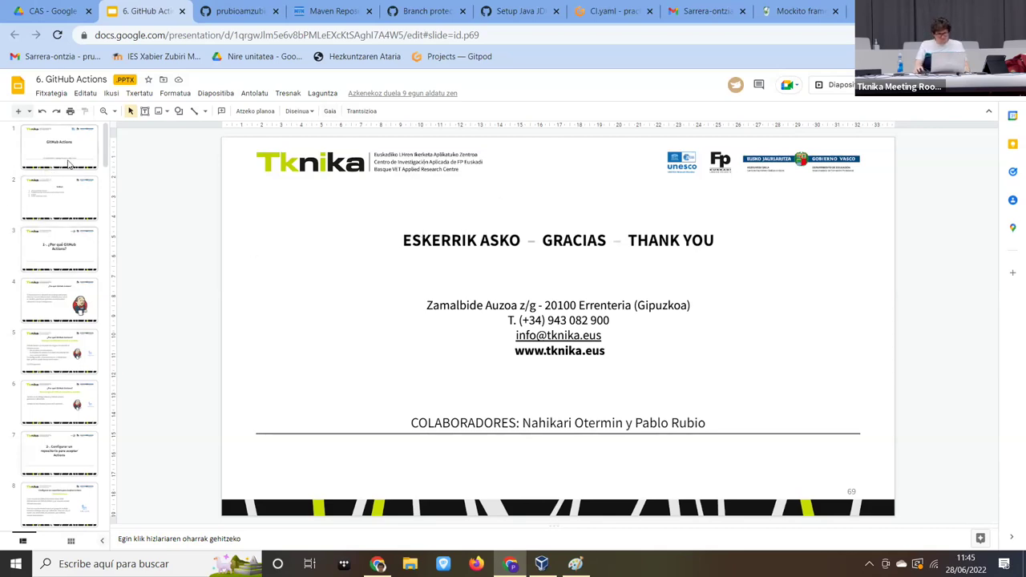
scroll(68, 433, down, 6)
scroll(68, 433, down, 20)
scroll(94, 469, down, 6)
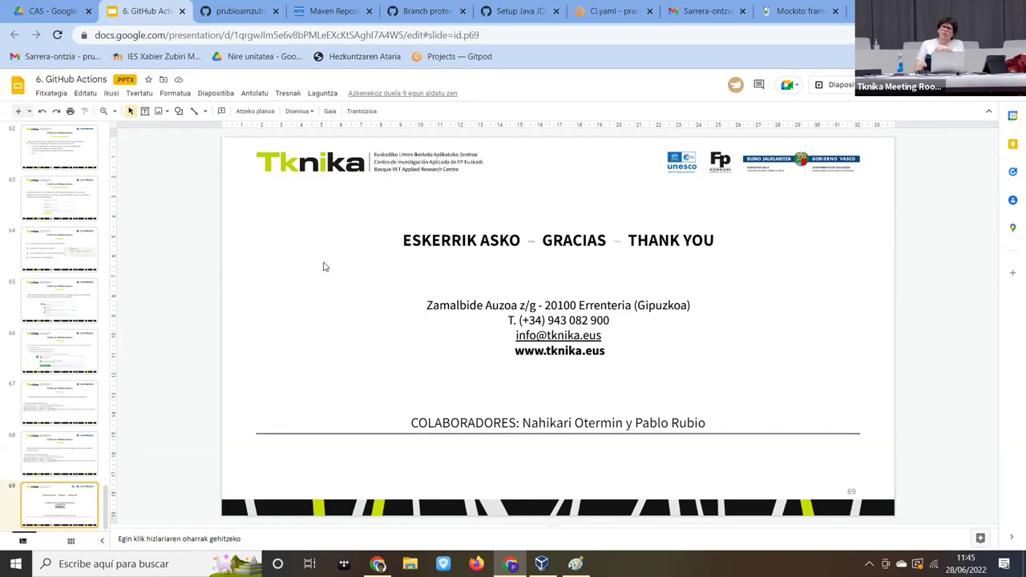
scroll(36, 241, up, 3)
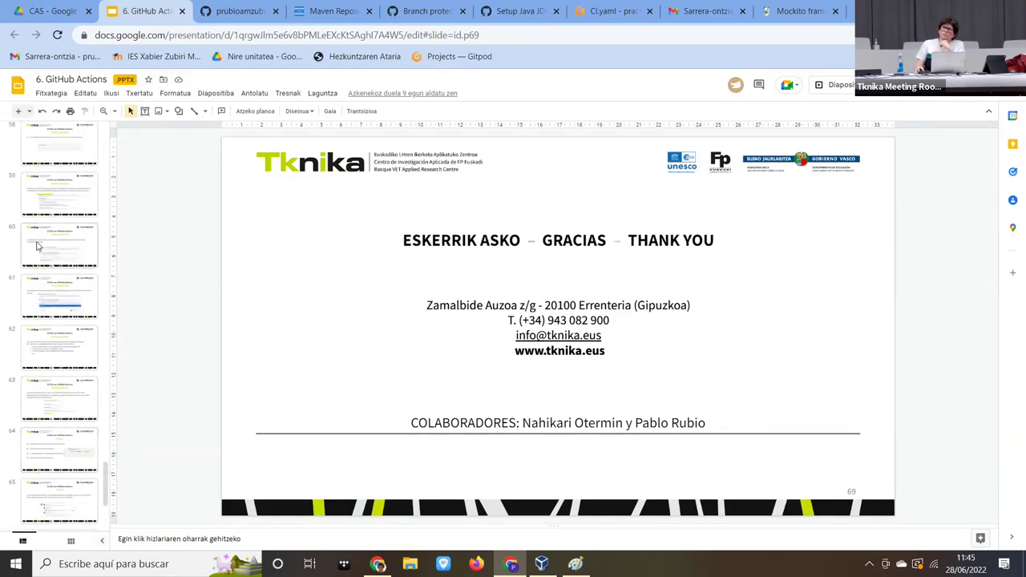
click(42, 261)
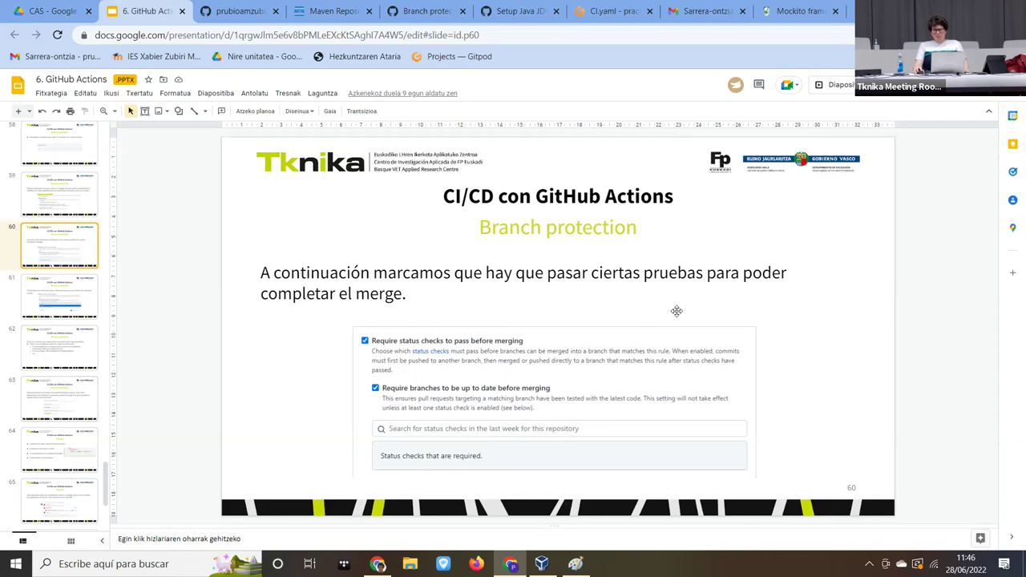
- Open Persona.java from the dominio folder in the Gitpod workspace and show its hBirthday method
click(614, 11)
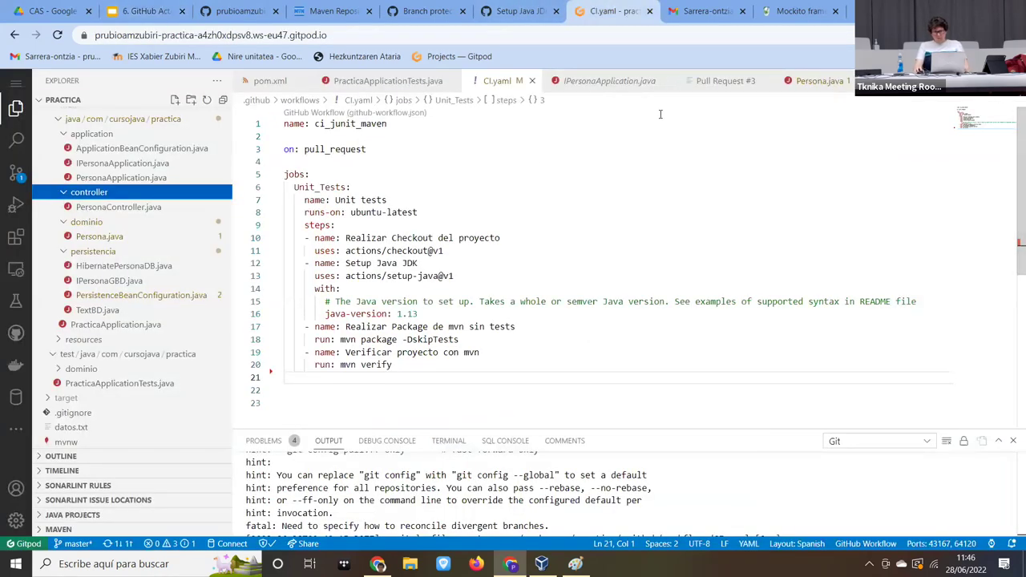
click(99, 237)
right_click(492, 142)
key(Escape)
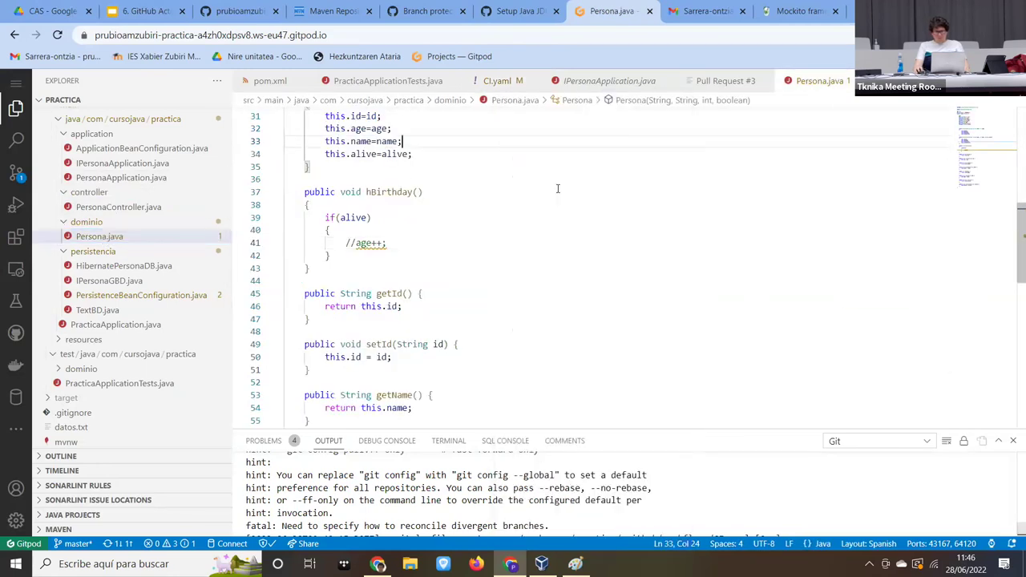
- Close the Mockito site and bring up the practica repository's master branch protection rule
click(786, 6)
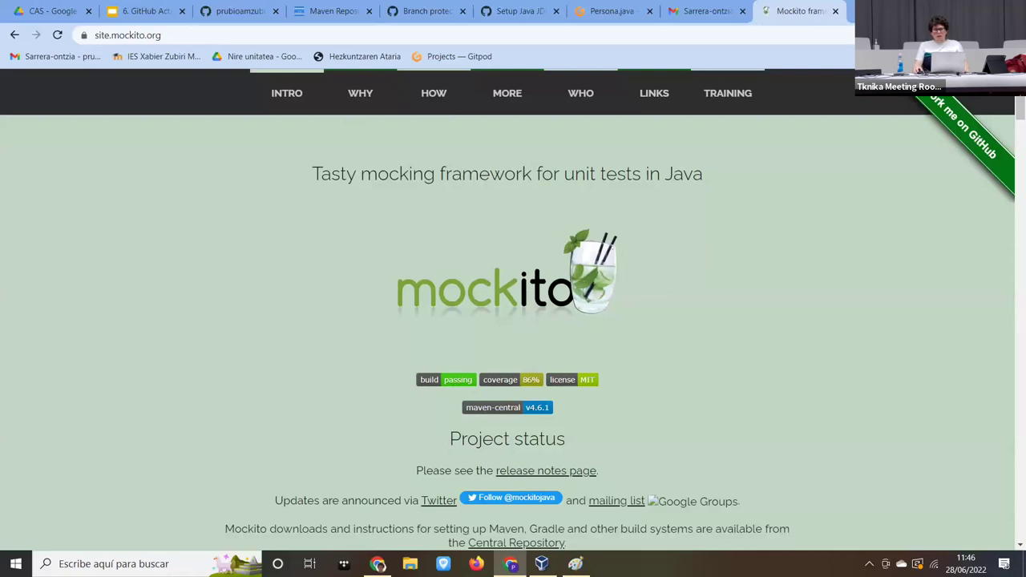
click(836, 11)
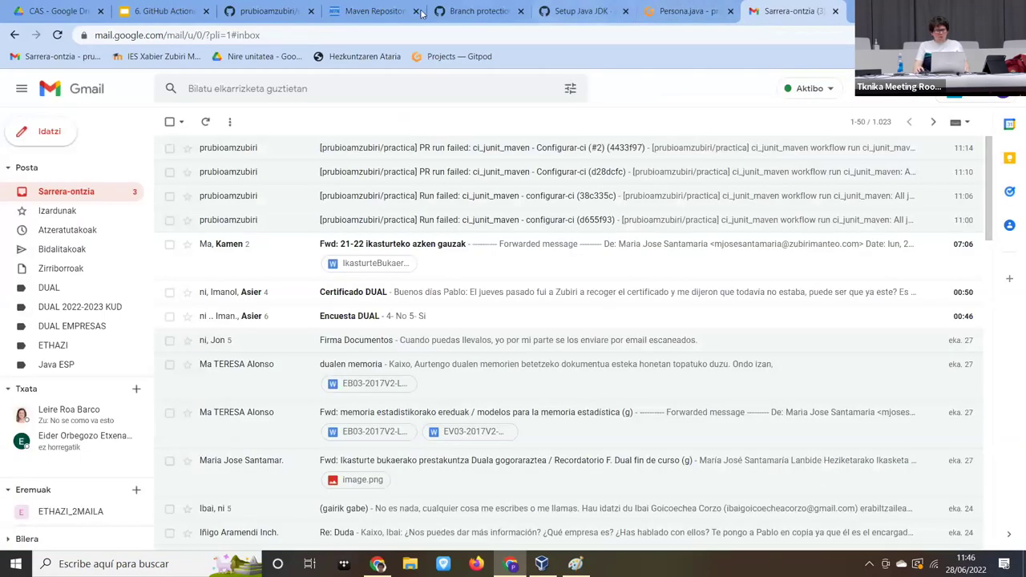
click(180, 13)
click(265, 11)
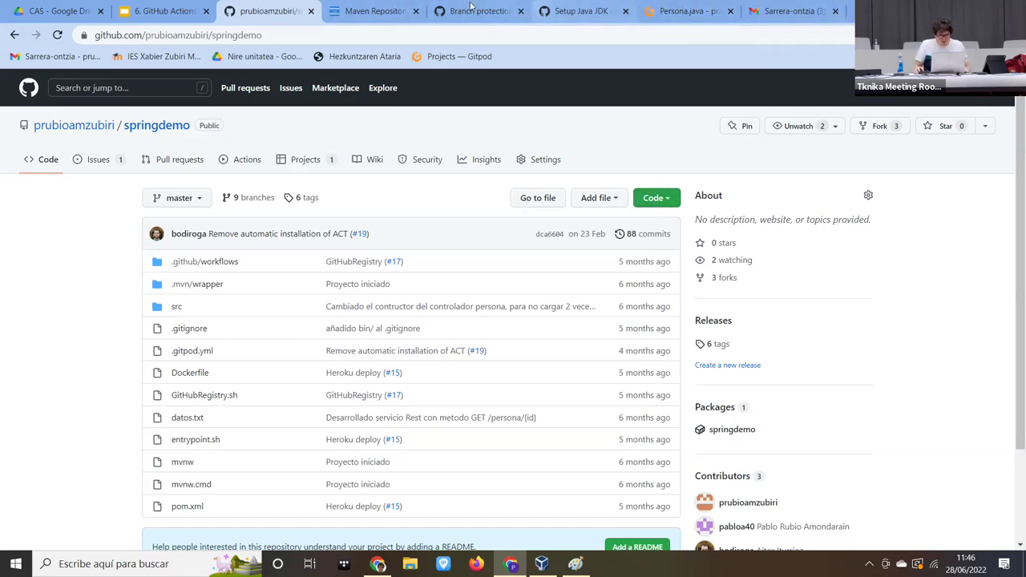
click(475, 10)
scroll(776, 156, down, 1)
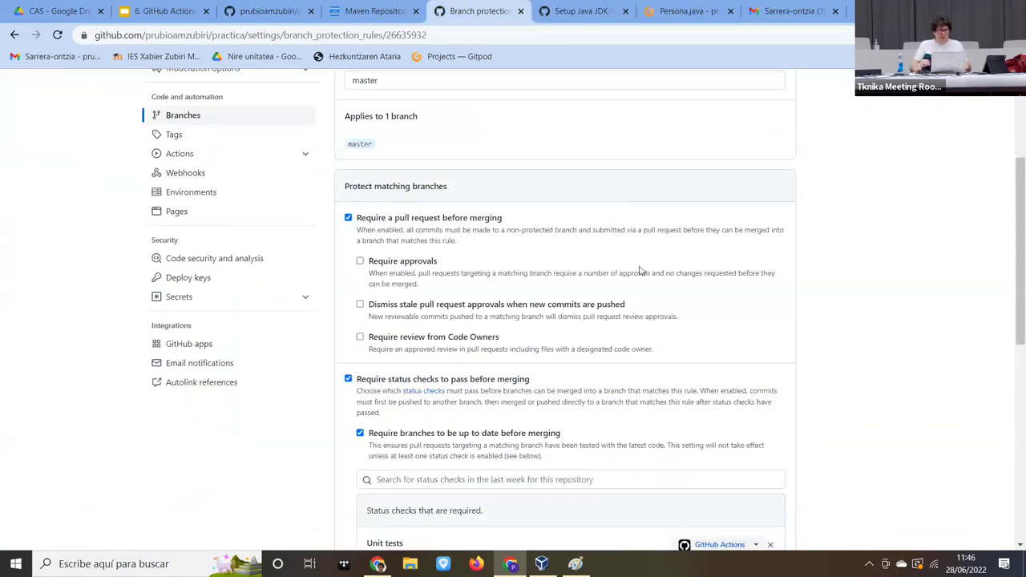
- Try requiring 3 approvals, stale approval dismissal and Code Owners review in the master rule, and clear these options again
click(362, 263)
click(433, 303)
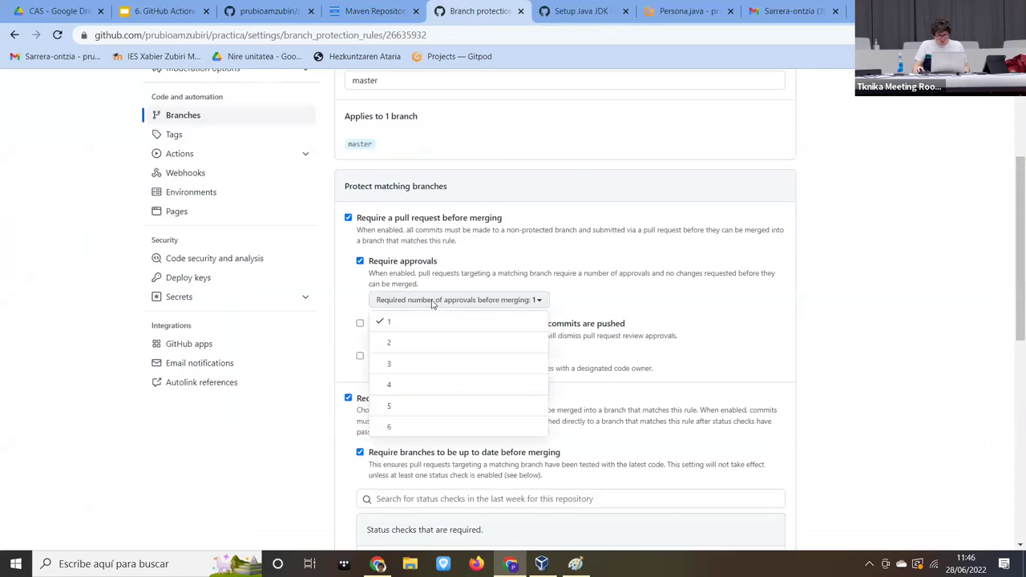
click(427, 364)
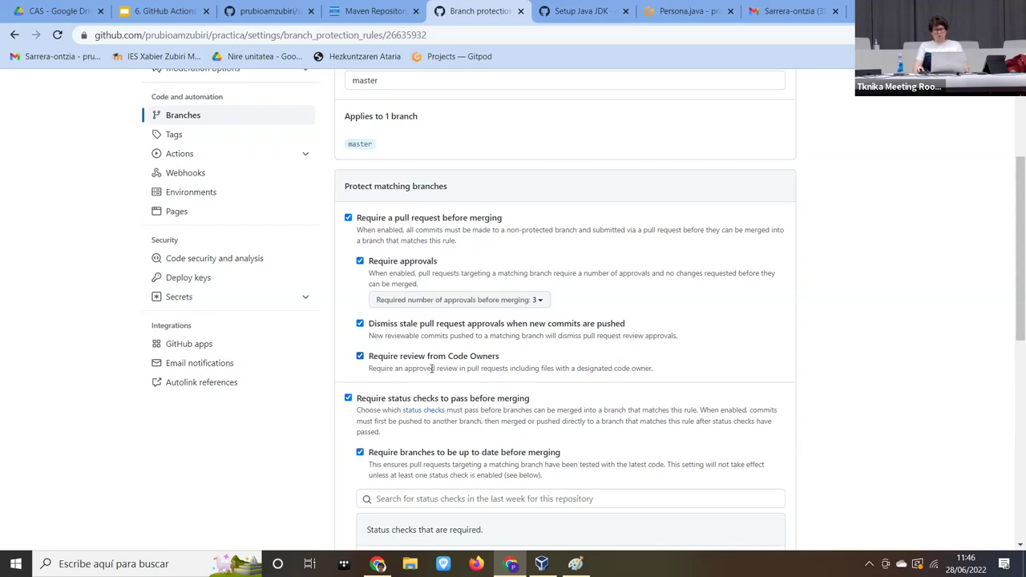
click(360, 356)
click(360, 324)
click(360, 262)
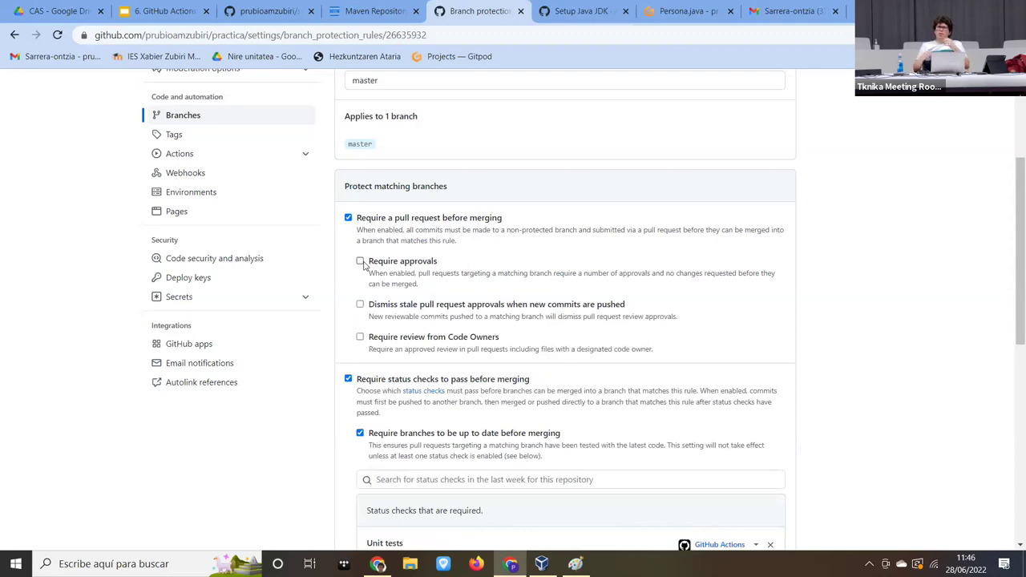
scroll(383, 329, down, 2)
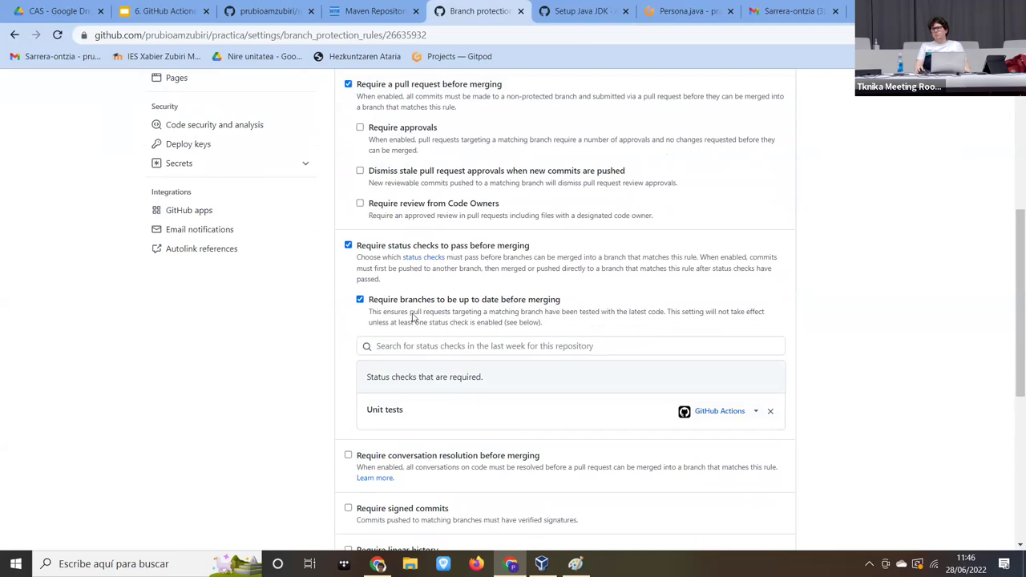
- Review the status check settings and remaining options of the master protection rule, down to force pushes and deletions
scroll(441, 322, down, 1)
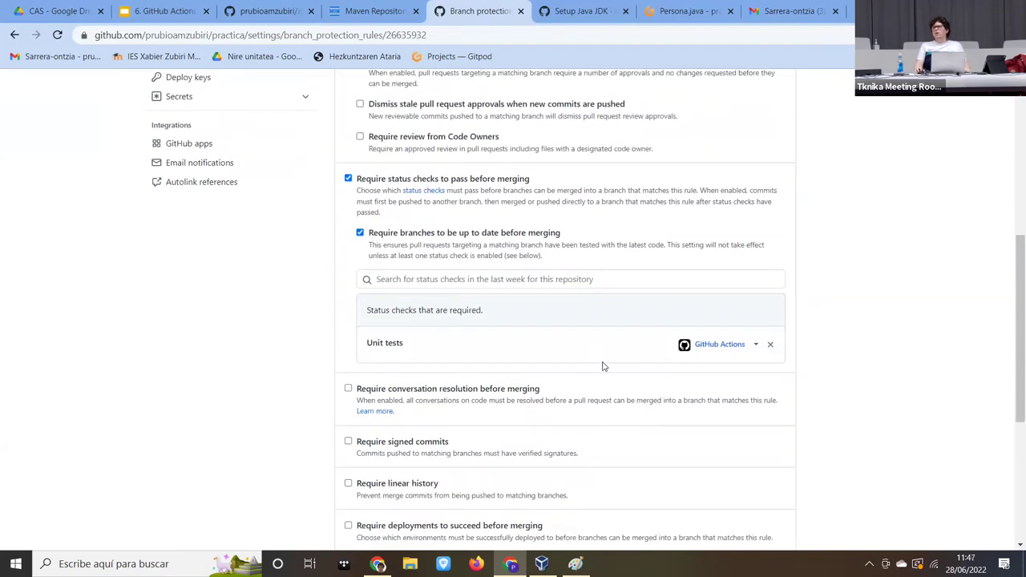
scroll(604, 366, down, 3)
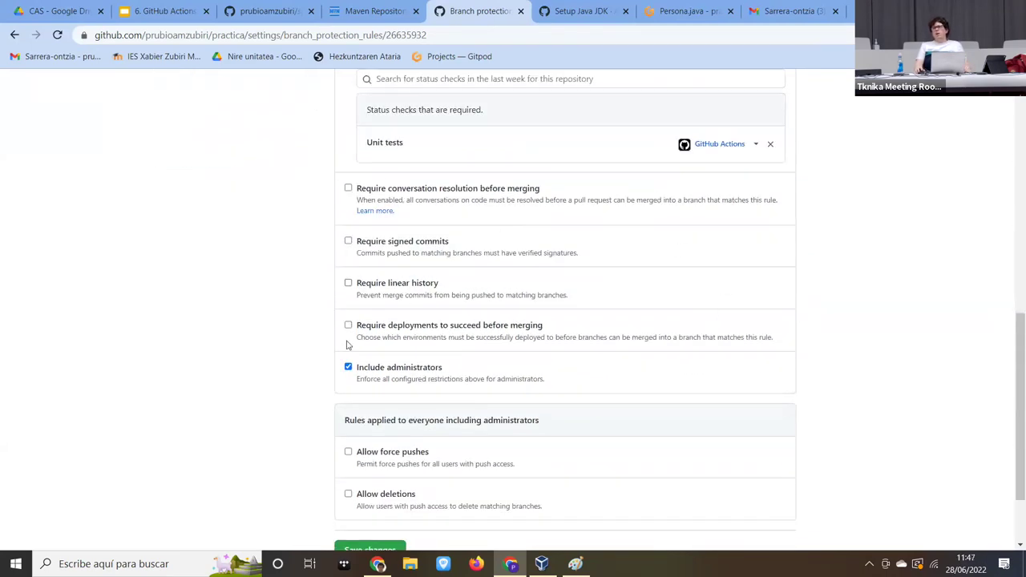
scroll(417, 349, up, 10)
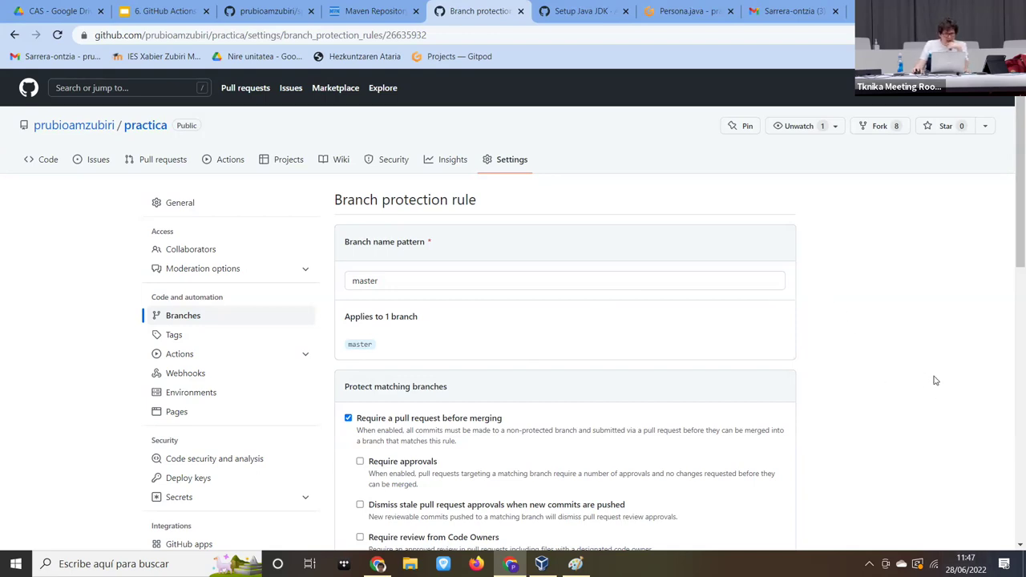
click(264, 11)
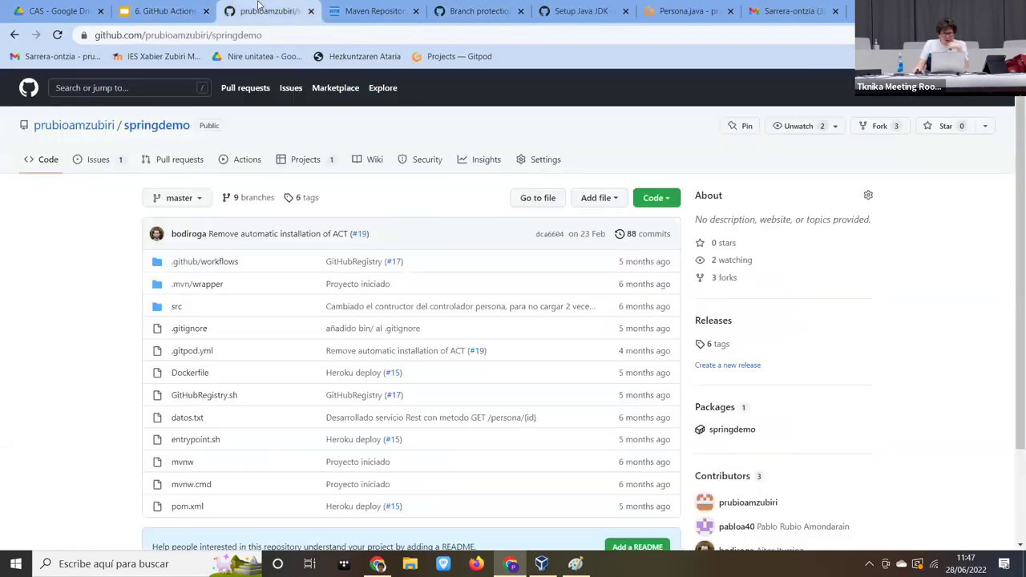
click(480, 11)
click(688, 11)
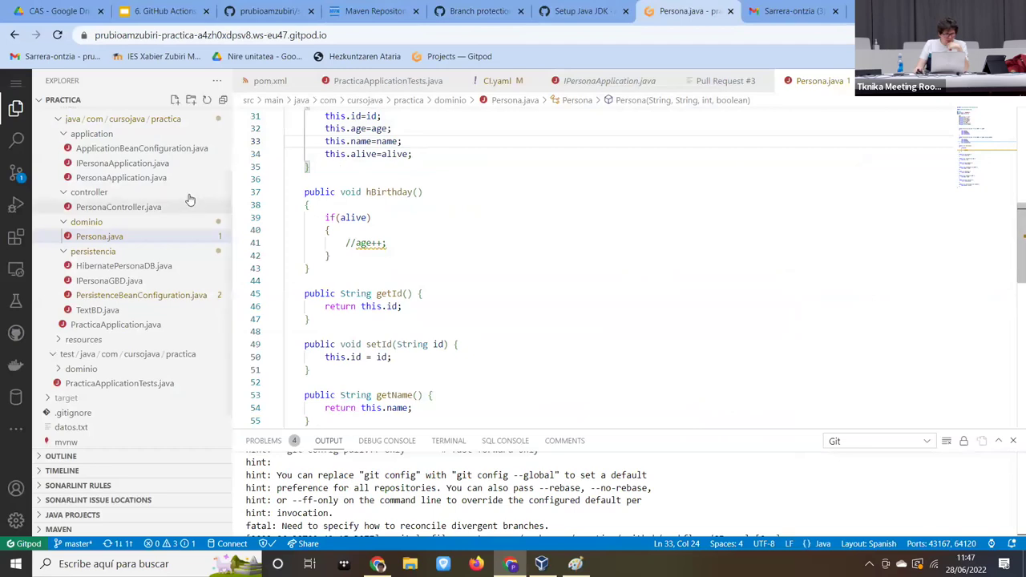
scroll(190, 199, up, 2)
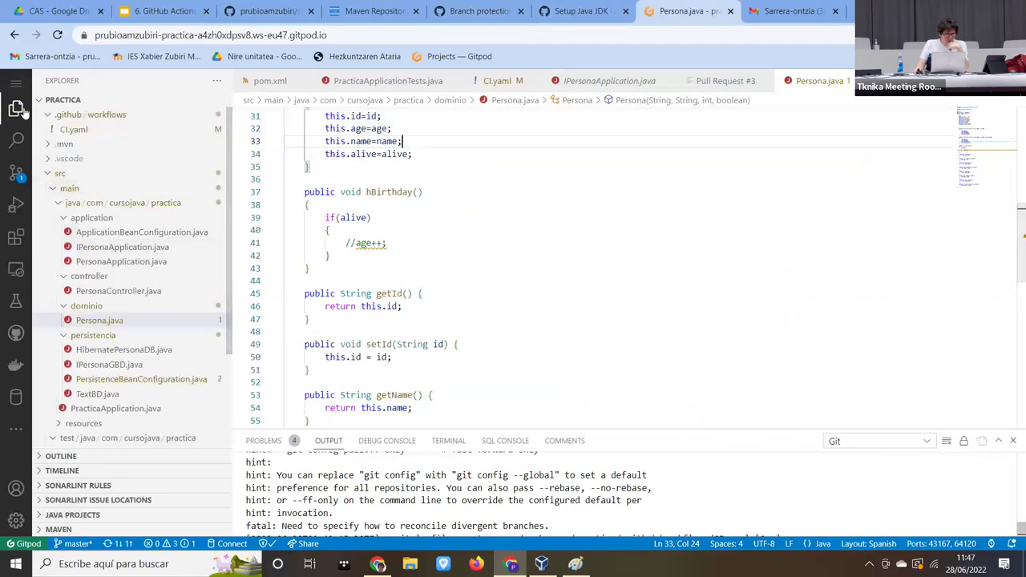
click(486, 13)
click(265, 11)
click(691, 10)
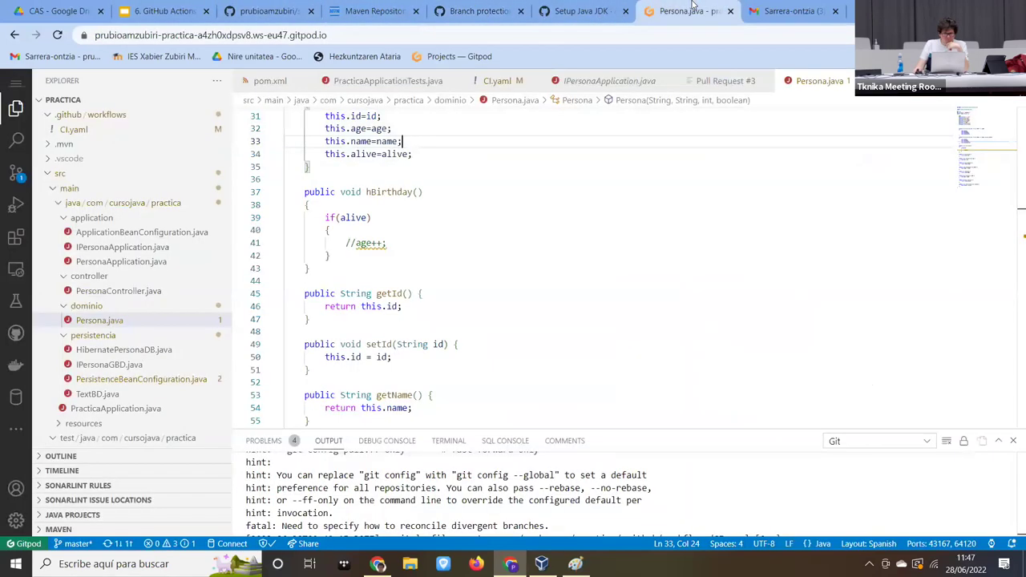
click(581, 11)
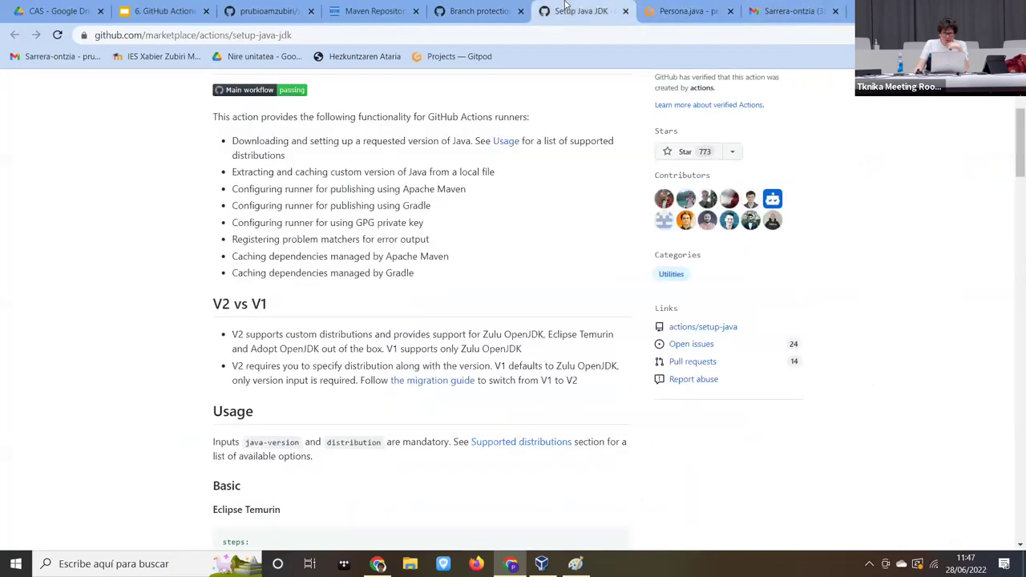
click(480, 12)
scroll(511, 268, down, 7)
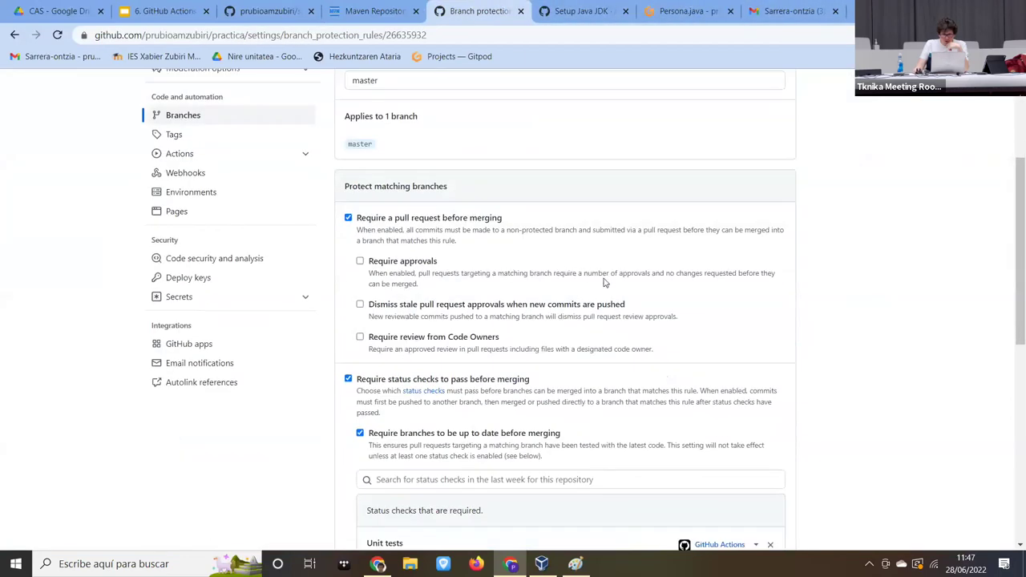
scroll(687, 319, up, 4)
- Return to the practica workspace in Gitpod and undo the last local commit on master
click(678, 11)
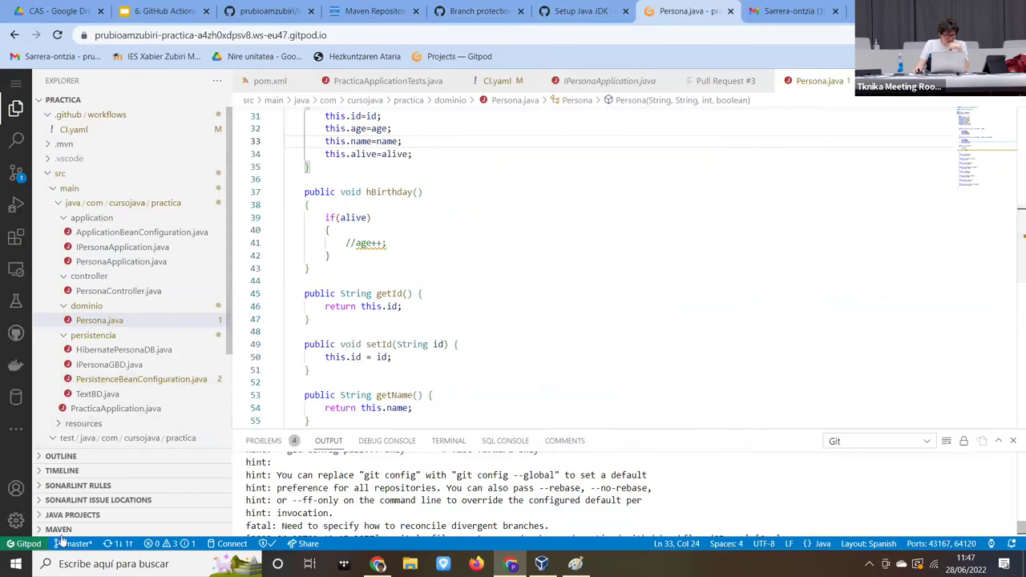
click(374, 105)
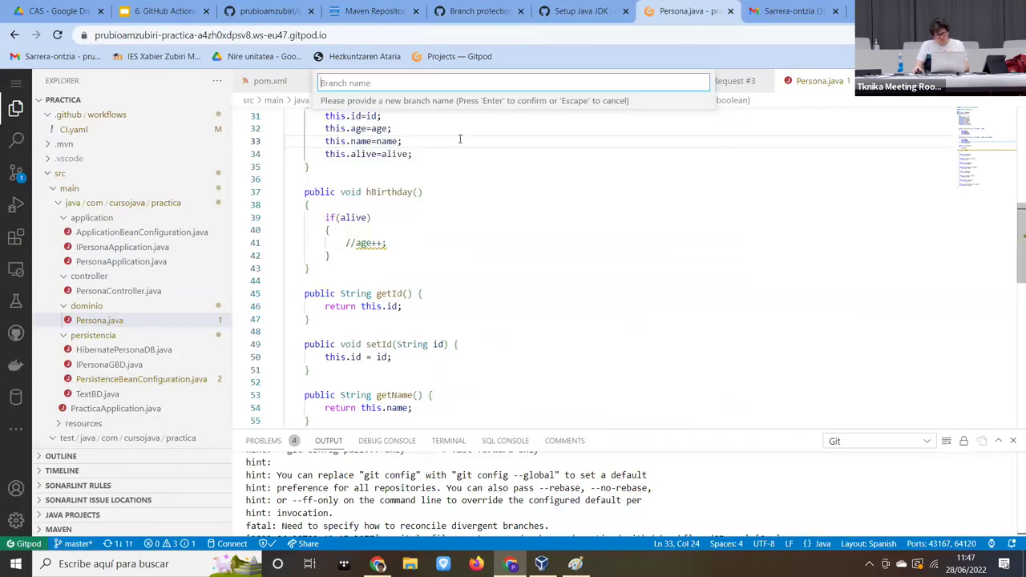
click(311, 269)
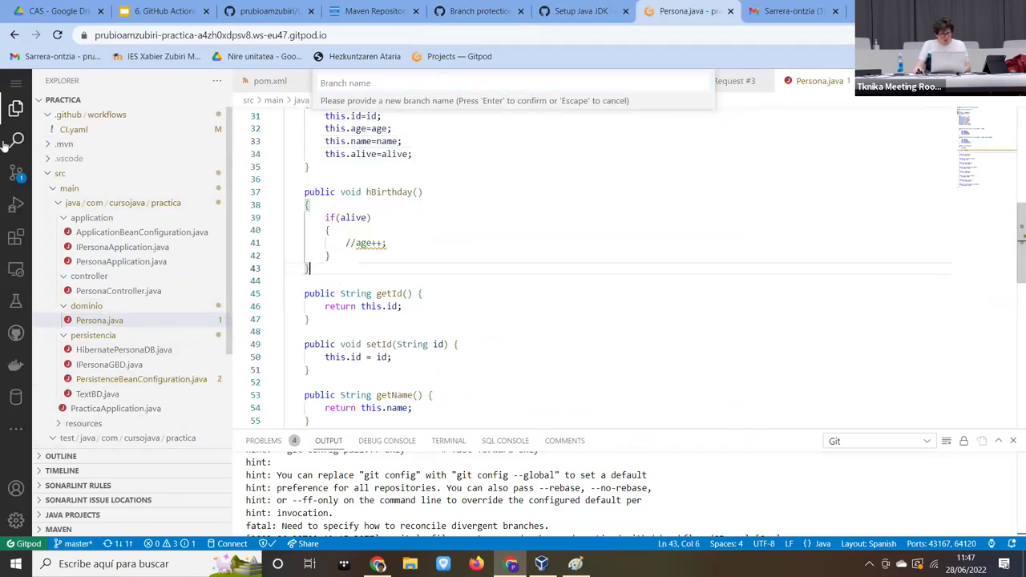
click(16, 172)
click(216, 81)
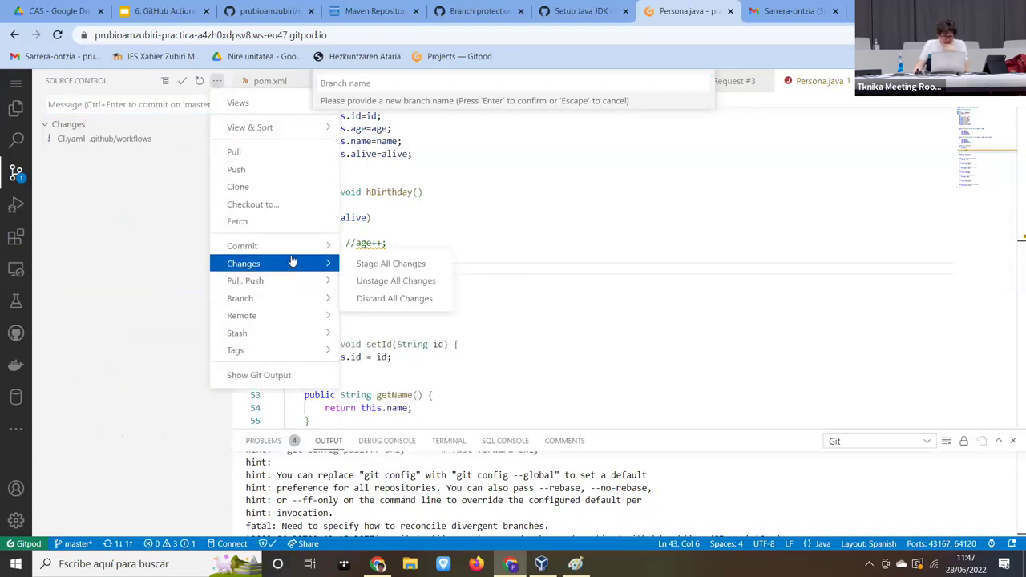
mouse_move(293, 248)
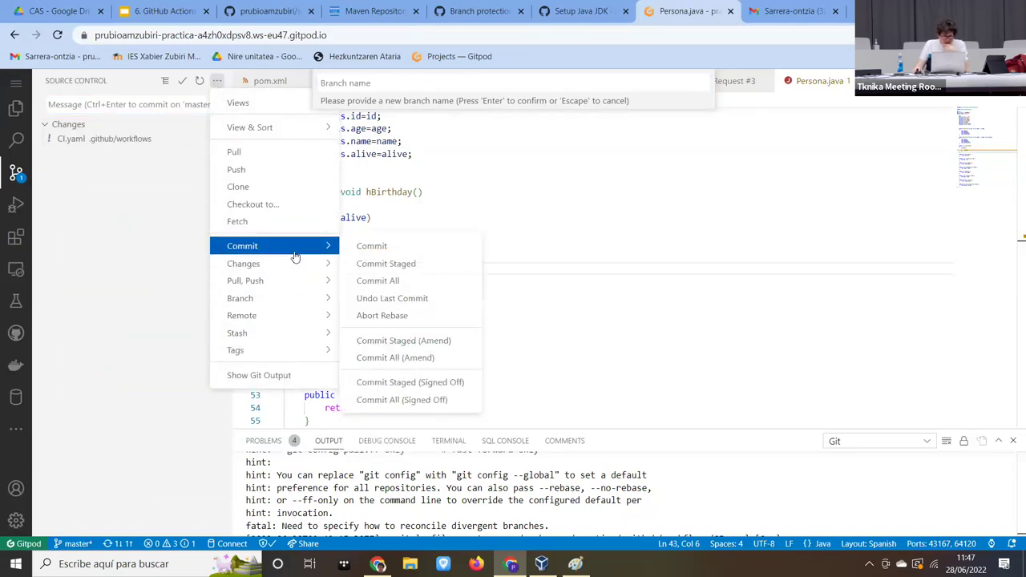
click(442, 298)
- Discard the staged and unstaged changes to CI.yaml and bring master up to date with the remote
mouse_move(152, 140)
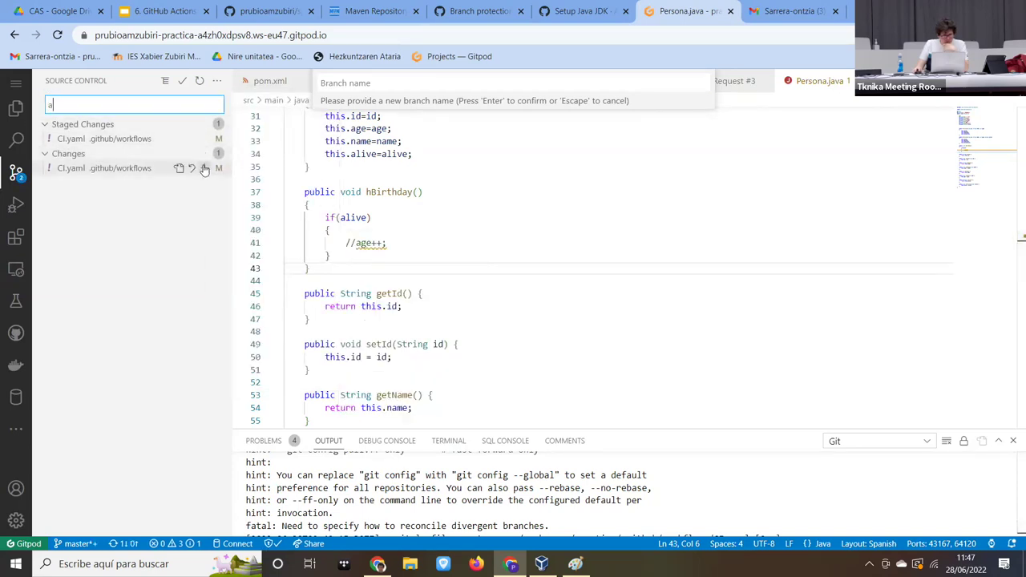
click(192, 153)
click(598, 340)
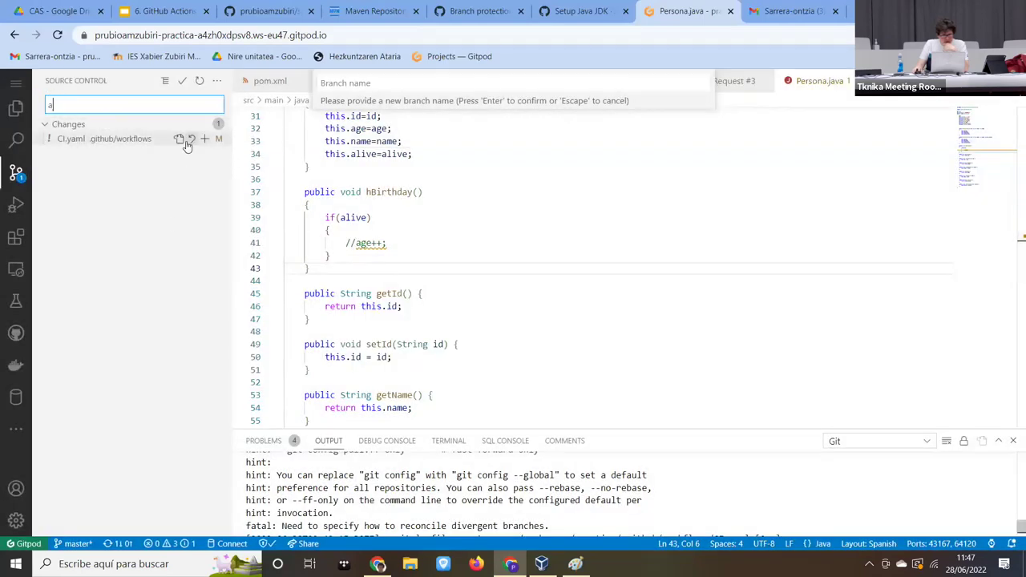
click(190, 138)
click(586, 338)
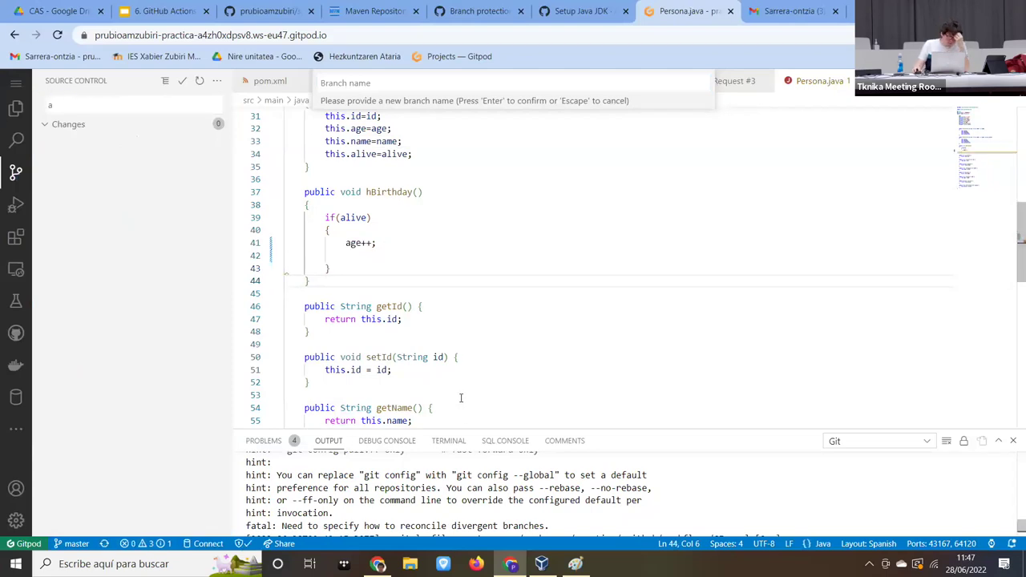
- Open CI.yaml from .github/workflows and select the entire ci_junit_maven workflow, lines 1 to 17
click(16, 109)
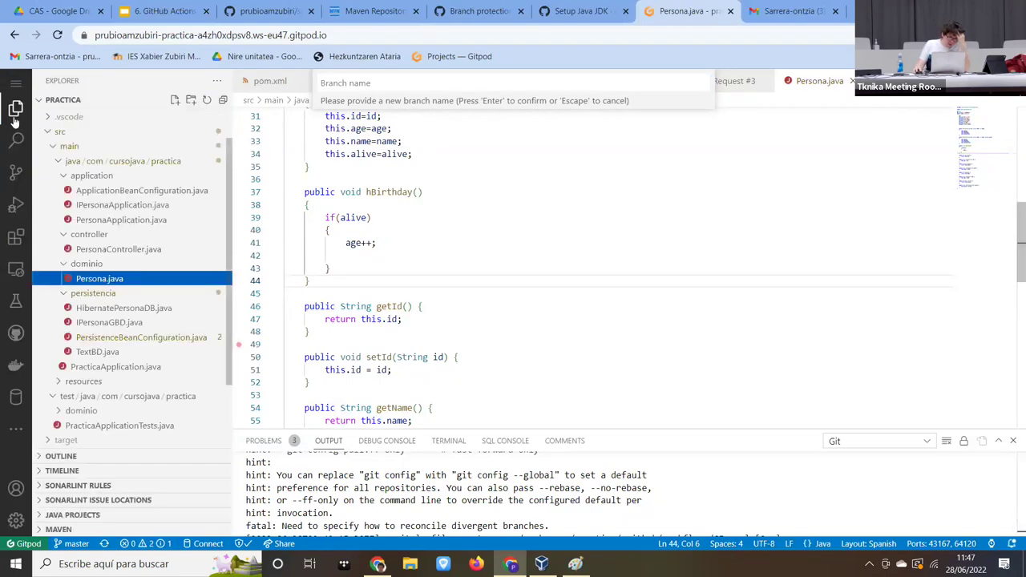
scroll(72, 136, up, 1)
click(73, 130)
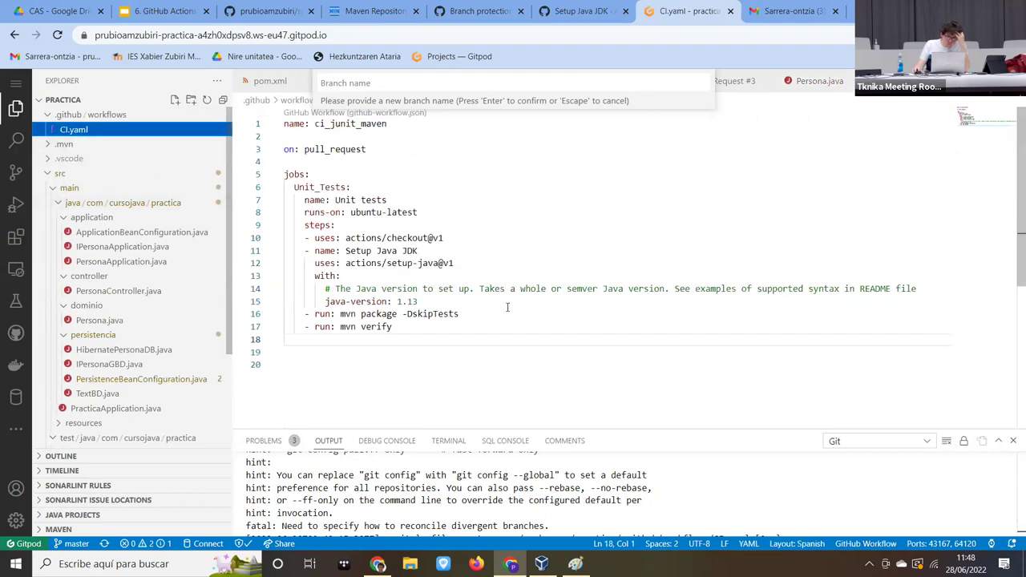
scroll(142, 321, down, 3)
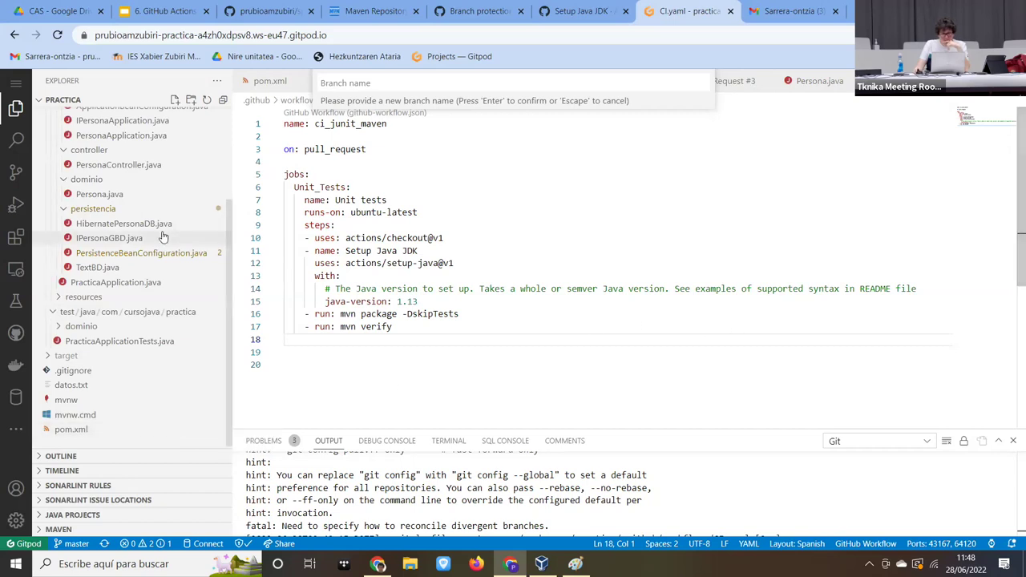
scroll(163, 237, up, 3)
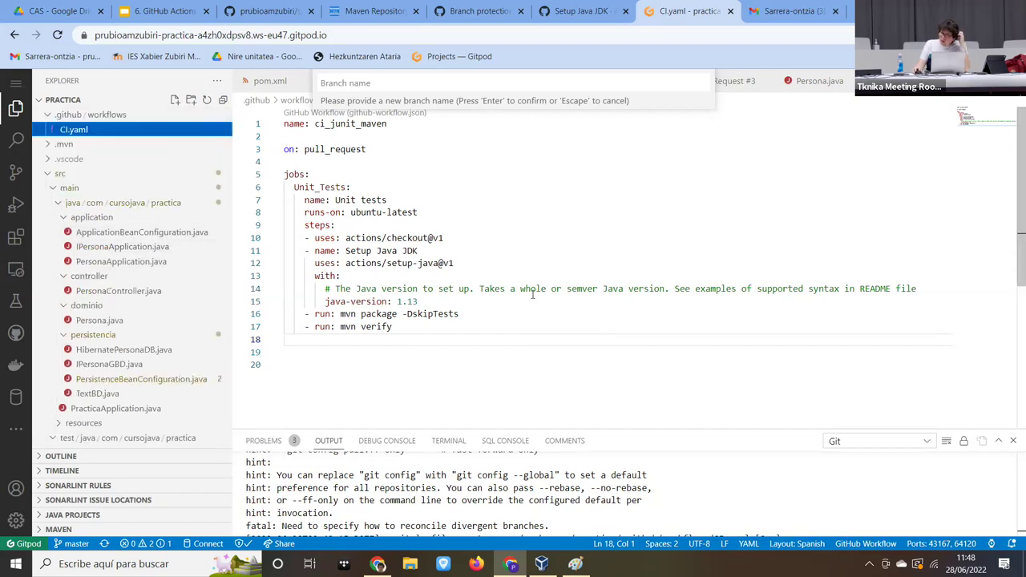
click(530, 226)
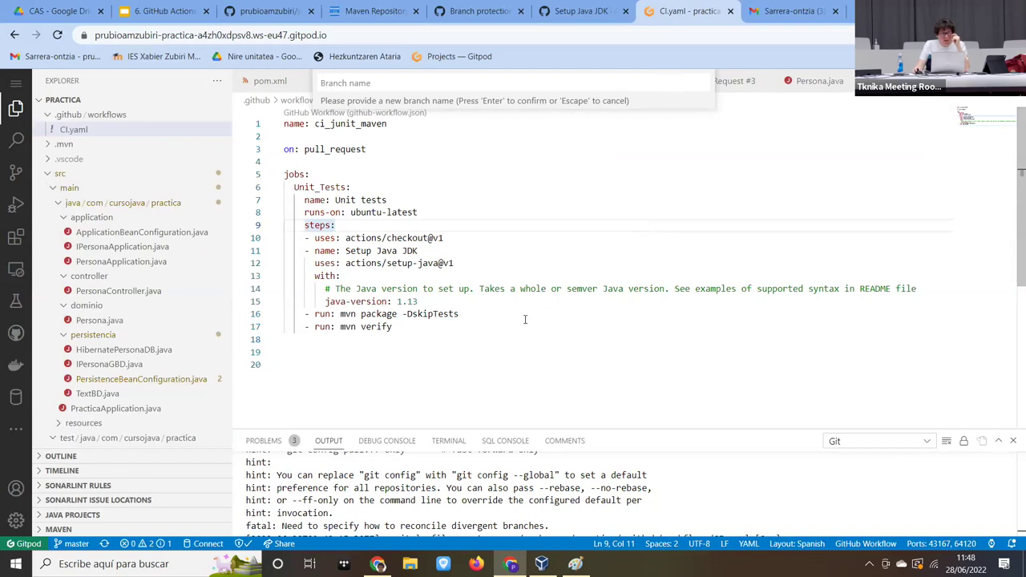
drag(465, 338, 282, 124)
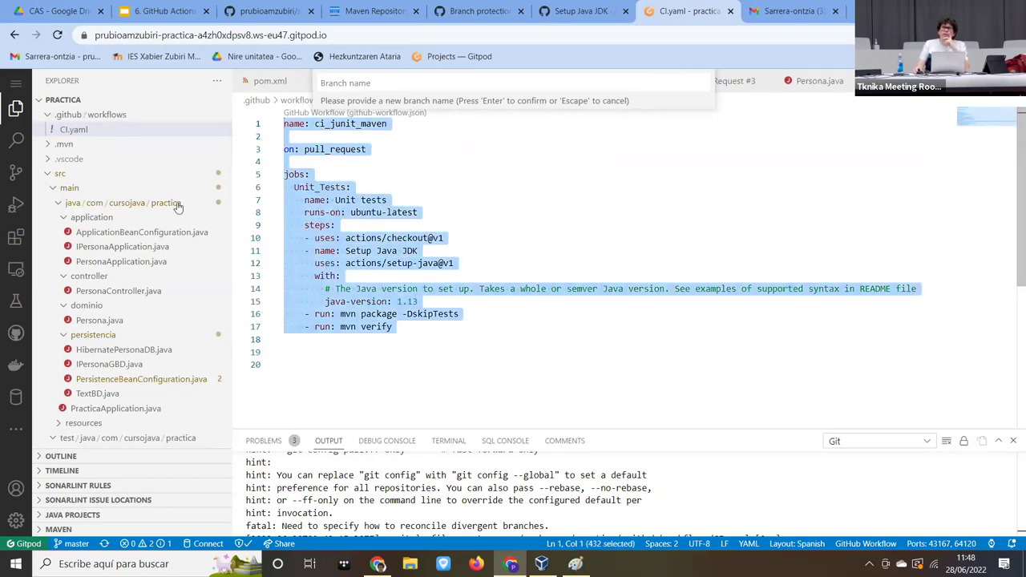